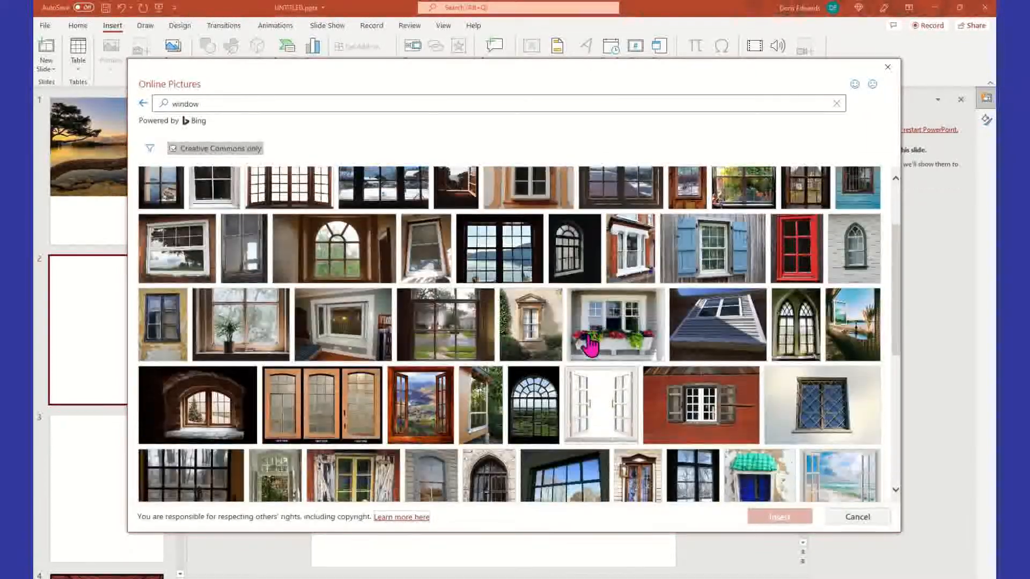
Look through the window picture results and refine the online picture search to "window with curtains".
scroll(588, 346, "down", 5)
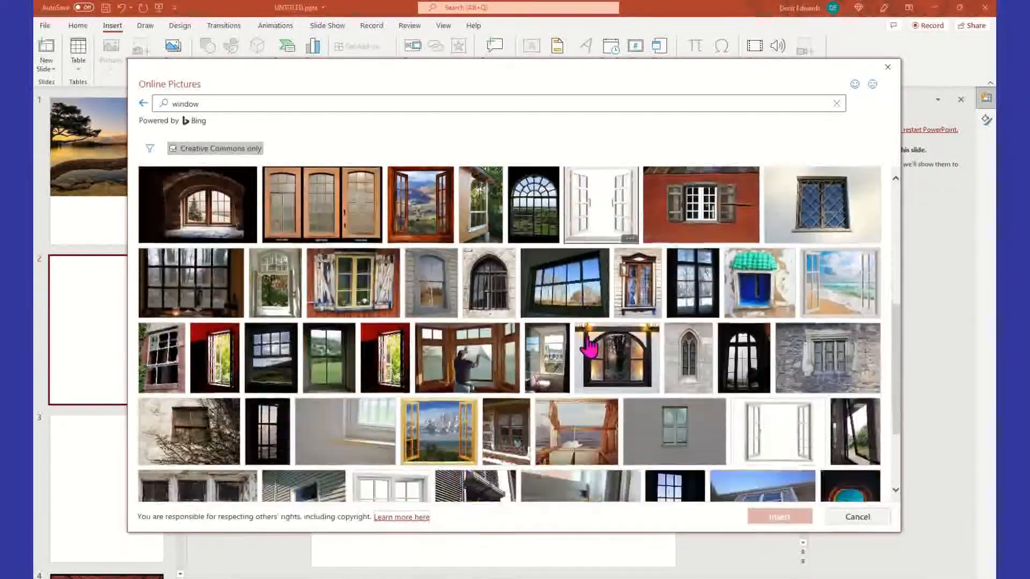
scroll(589, 346, "down", 5)
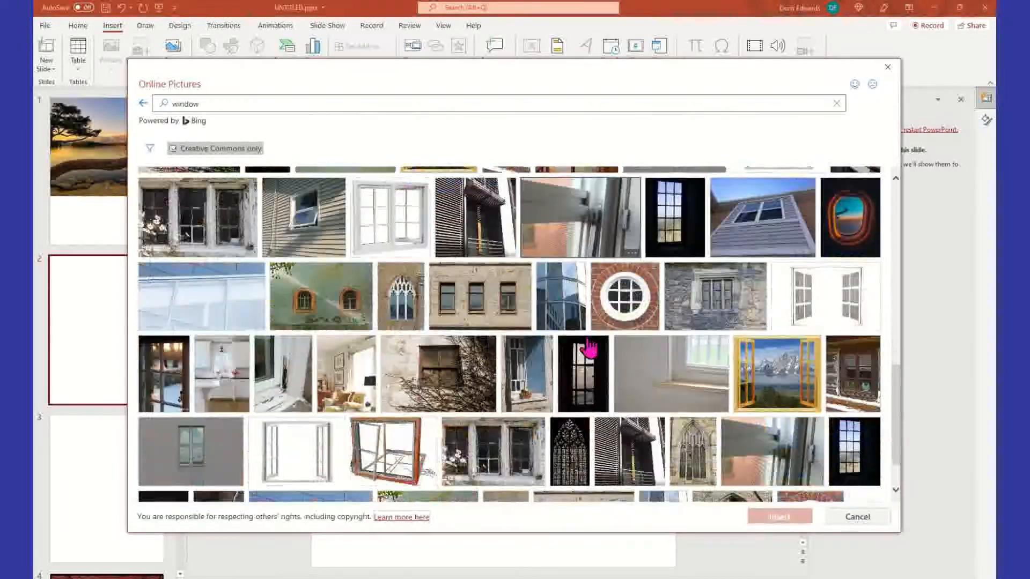
scroll(588, 348, "down", 5)
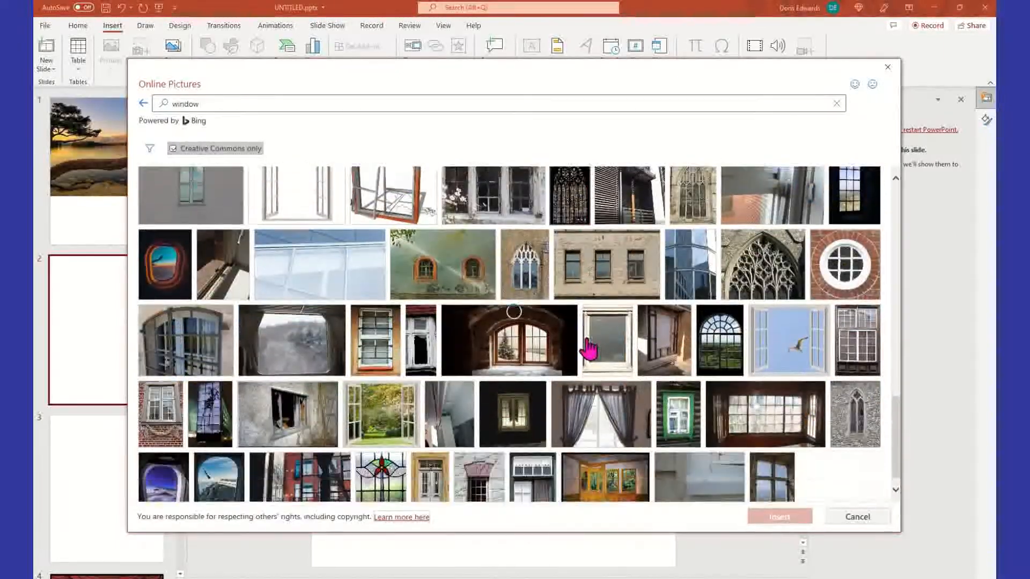
scroll(594, 351, "down", 4)
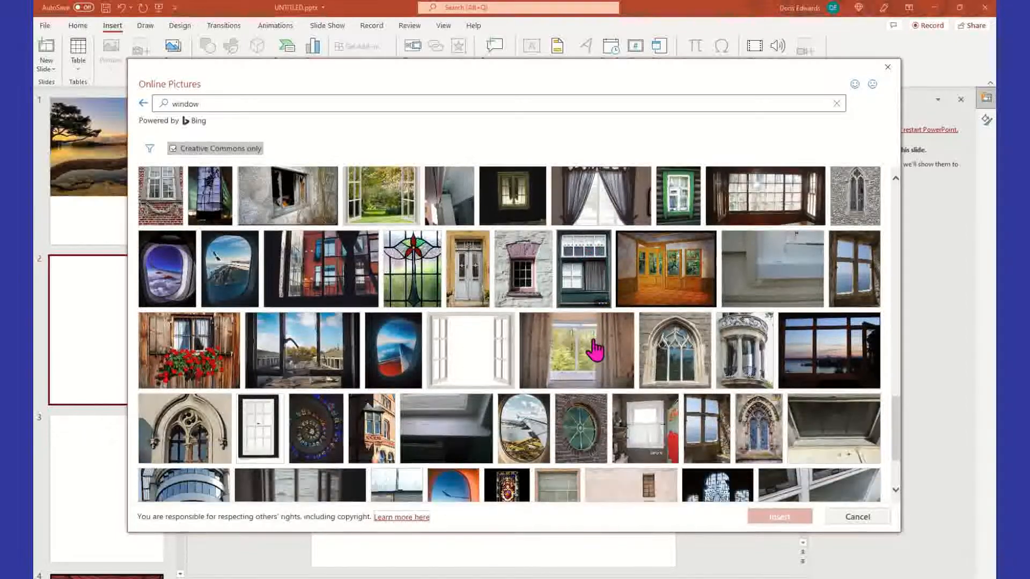
left_click(306, 104)
type("wi")
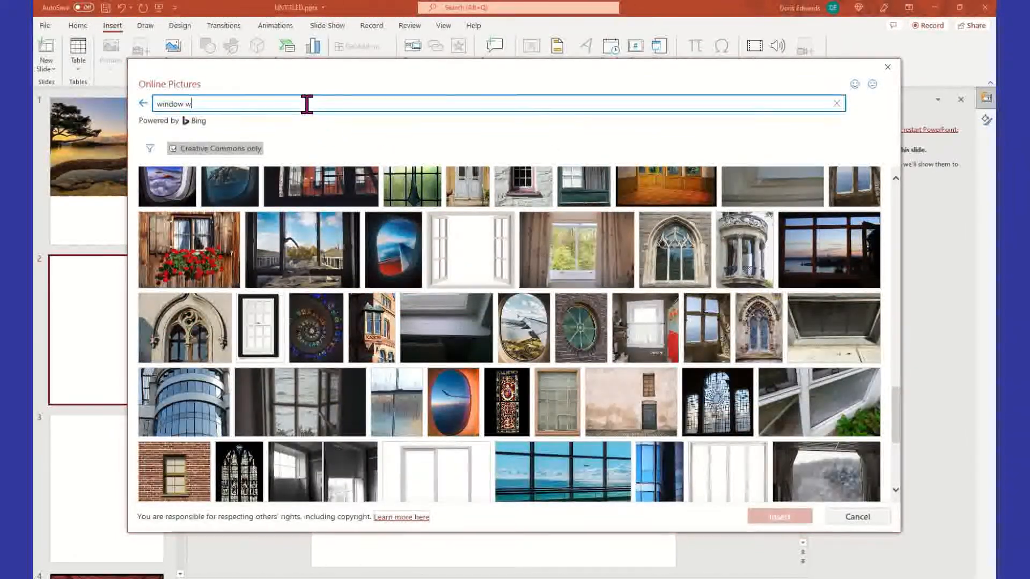
type("th cu")
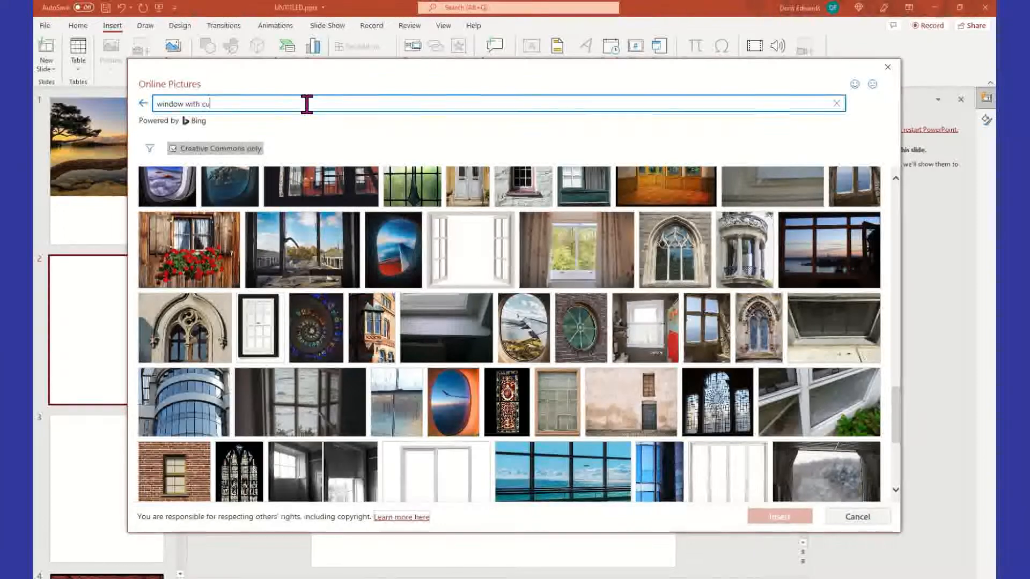
type("rtains")
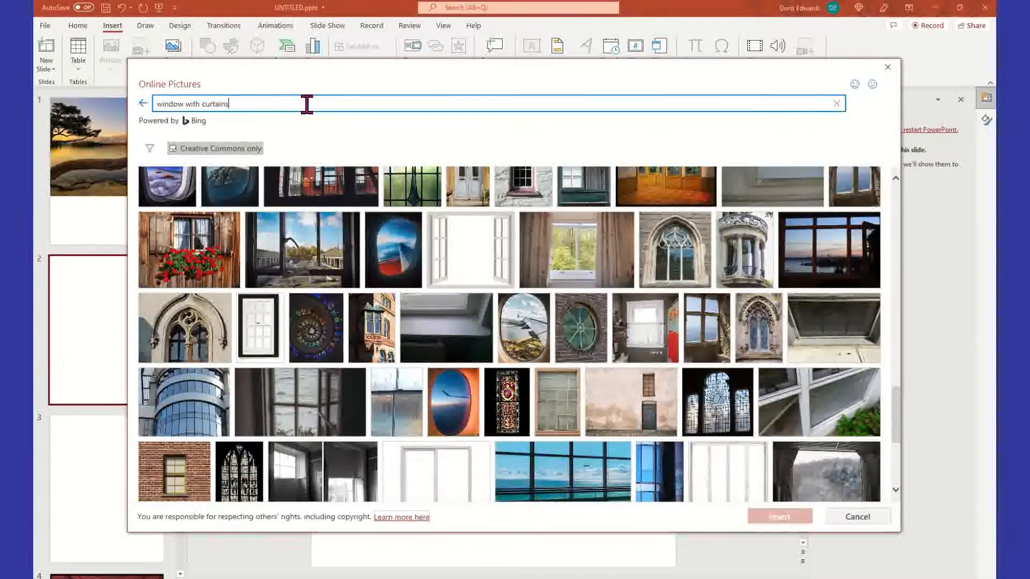
key("Return")
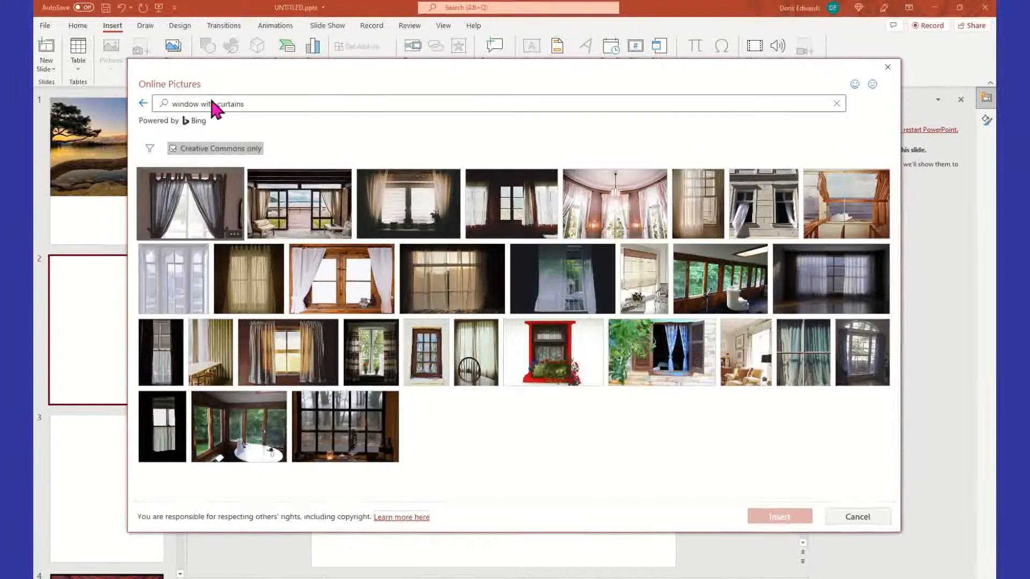
Change the online picture search to "curtains" and insert the maroon draped curtains with the white opening on slide 2.
left_click(182, 105)
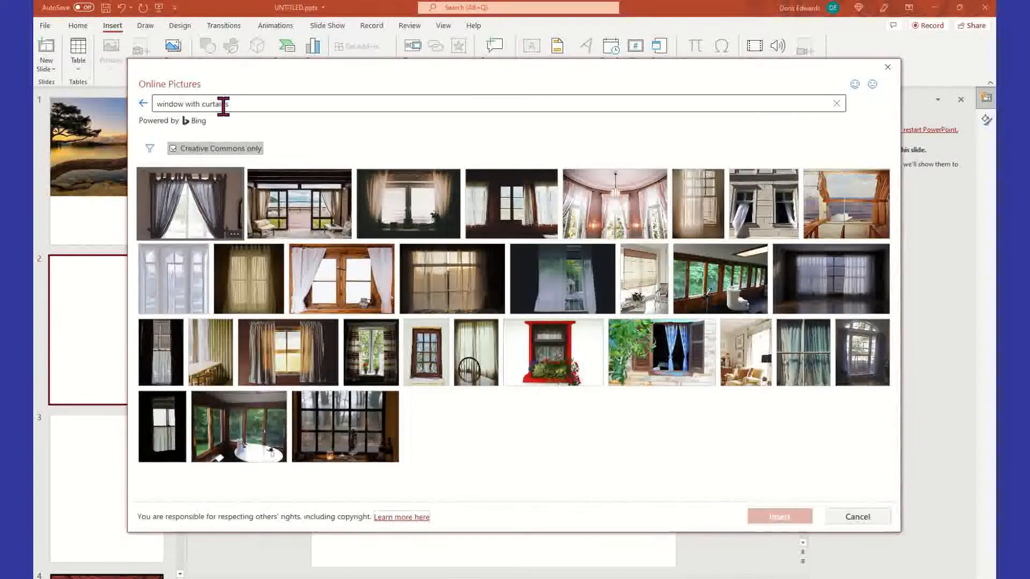
left_click_drag(202, 104, 135, 112)
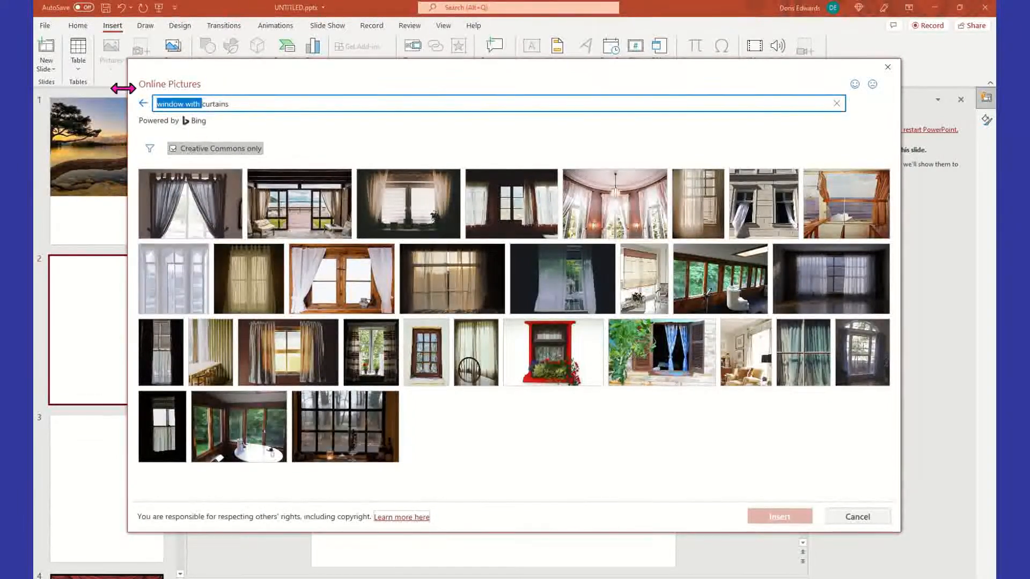
key("BackSpace")
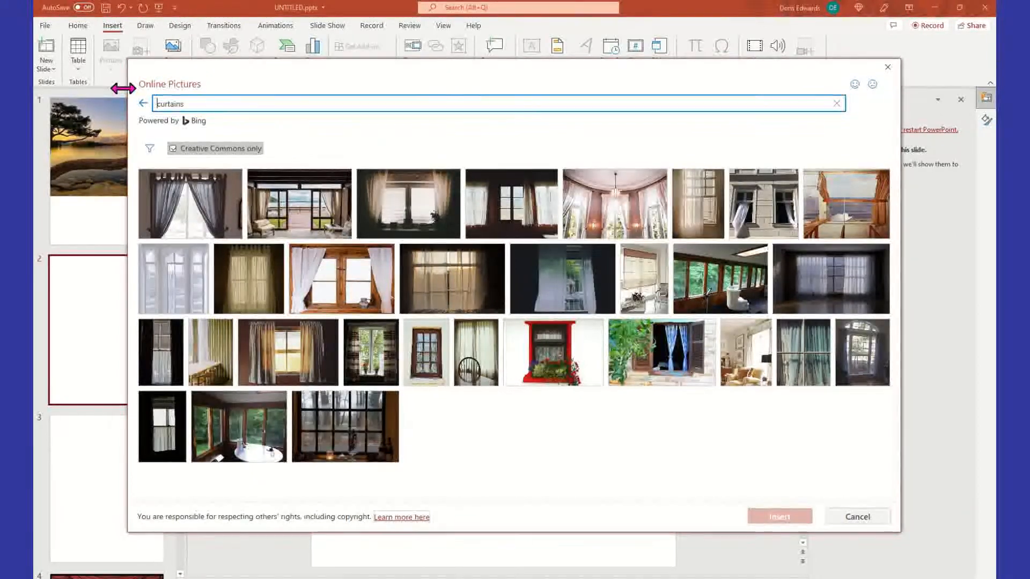
key("Return")
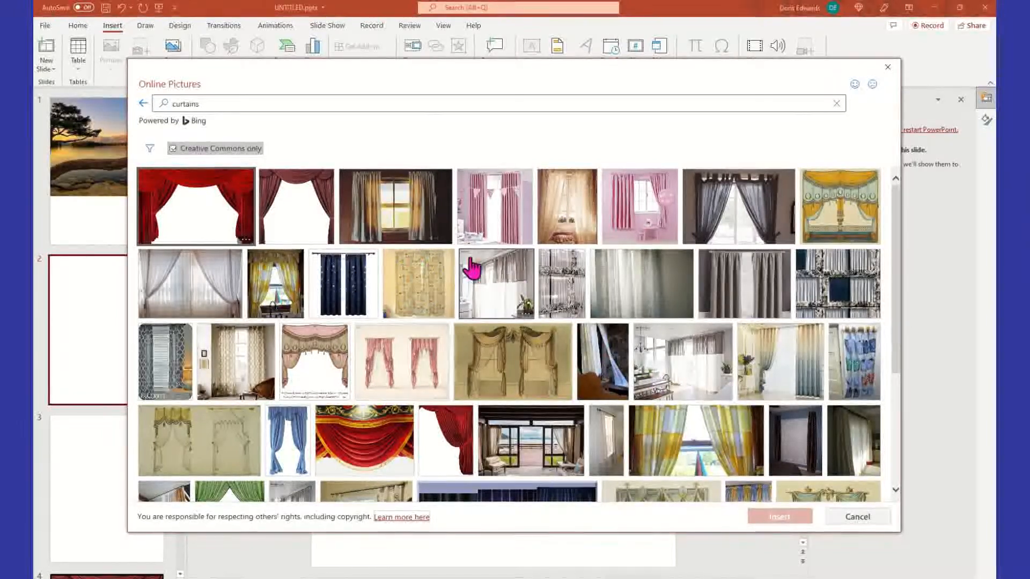
left_click(306, 203)
left_click(793, 516)
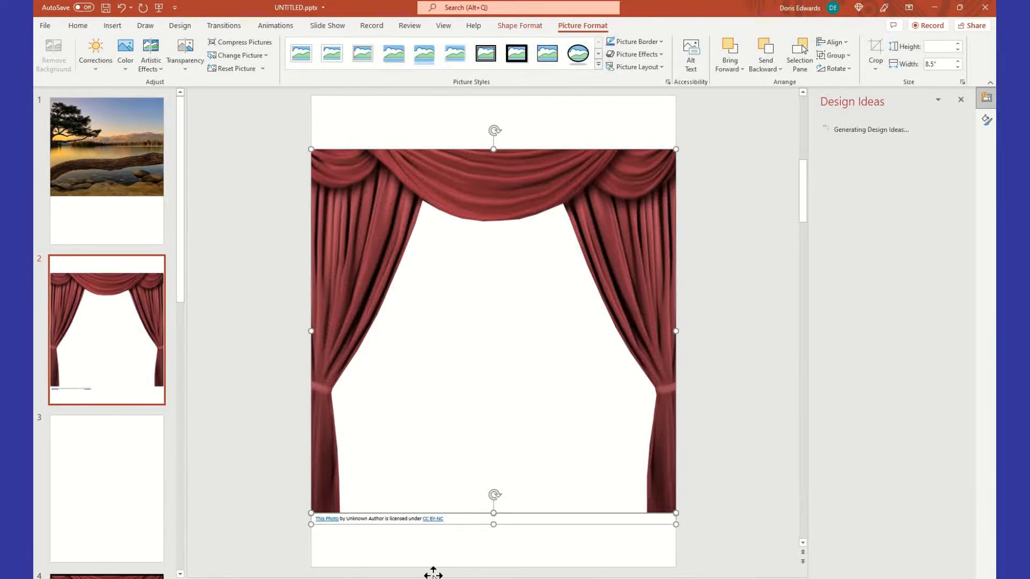
Delete the photo attribution caption below the curtains picture.
left_click(416, 546)
left_click(376, 518)
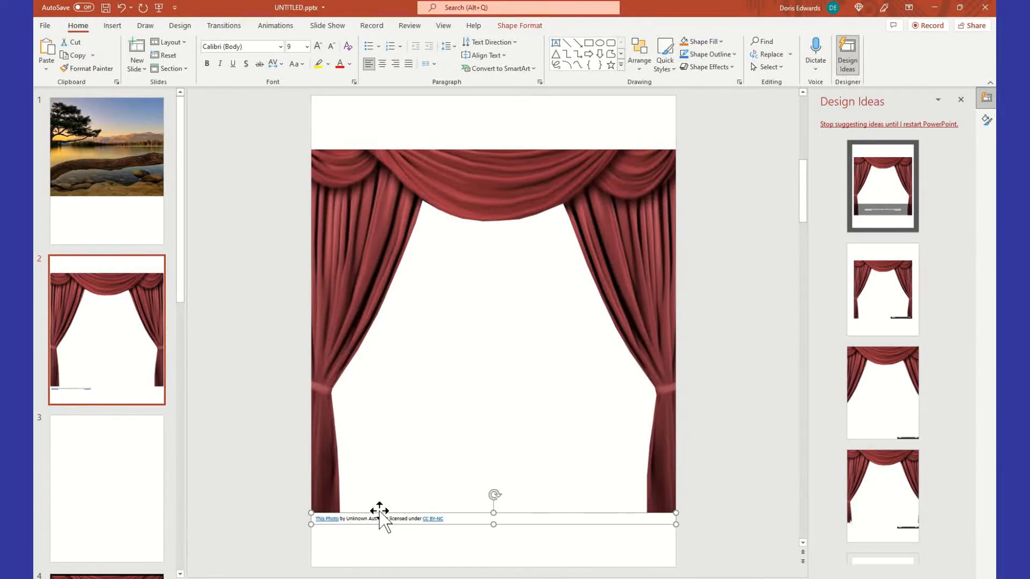
key("Delete")
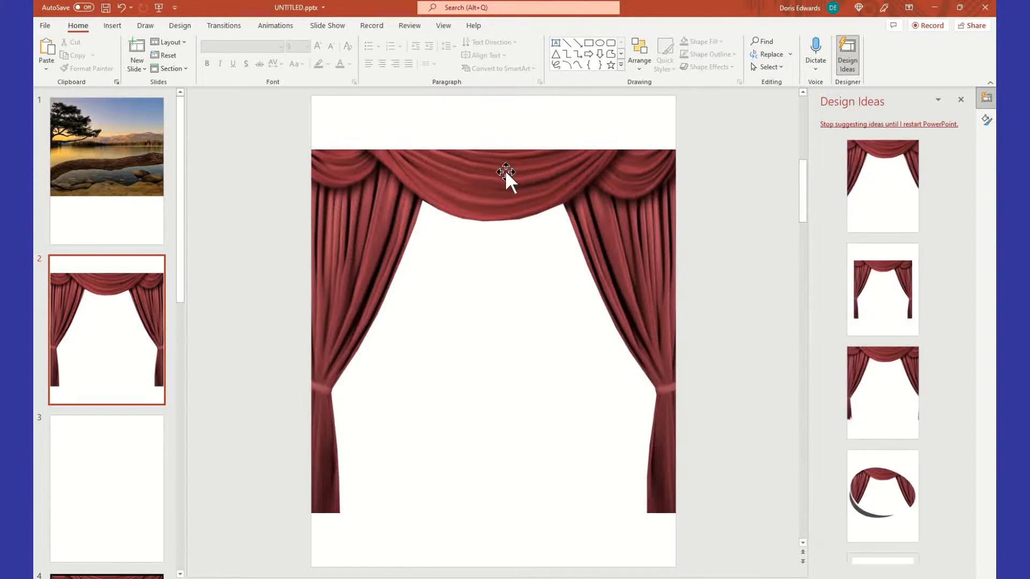
Cut the curtains picture, paste it back onto slide 2 and align it with the slide's top and side edges.
left_click(506, 168)
right_click(506, 168)
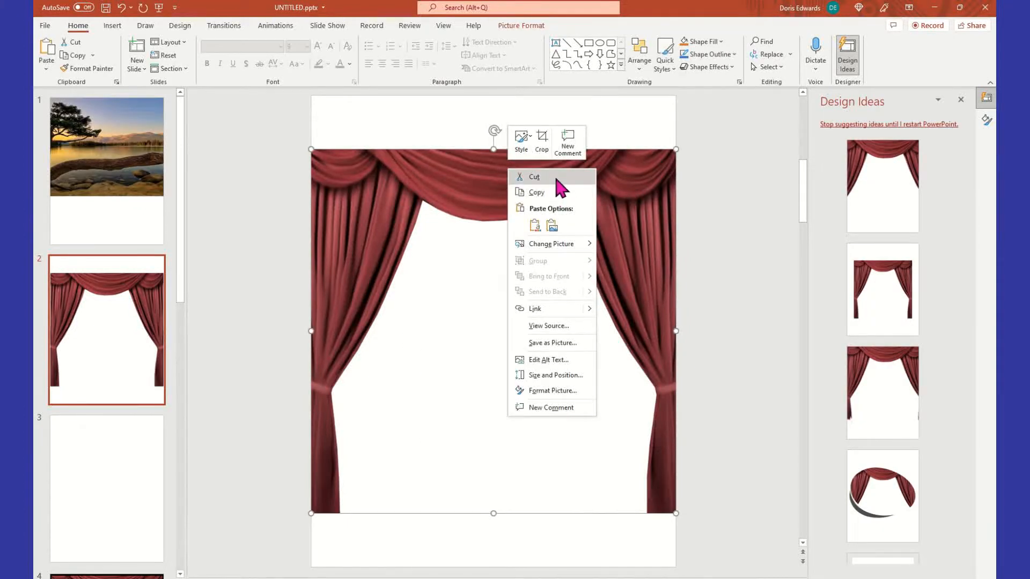
left_click(553, 175)
left_click(84, 169)
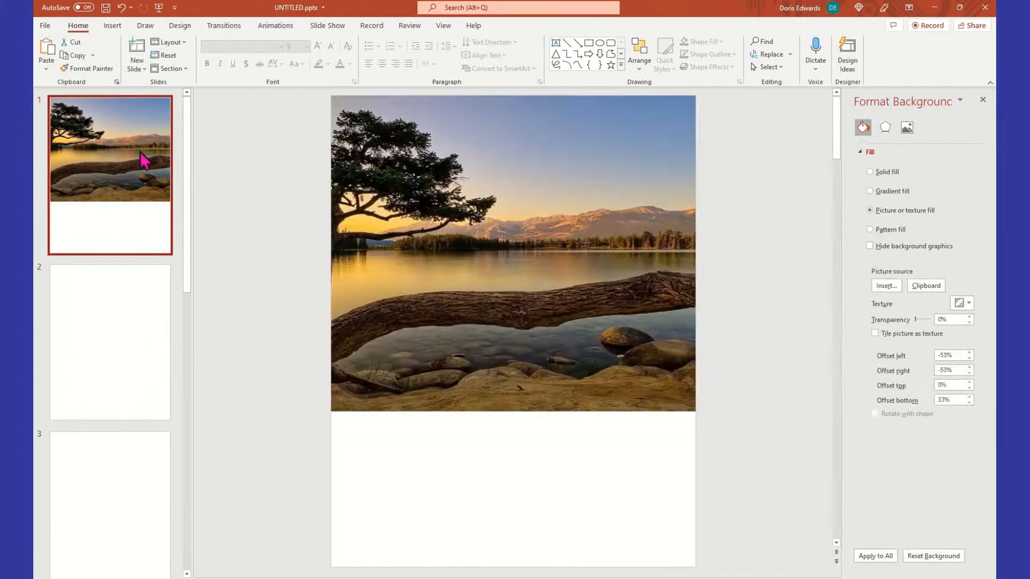
left_click(77, 338)
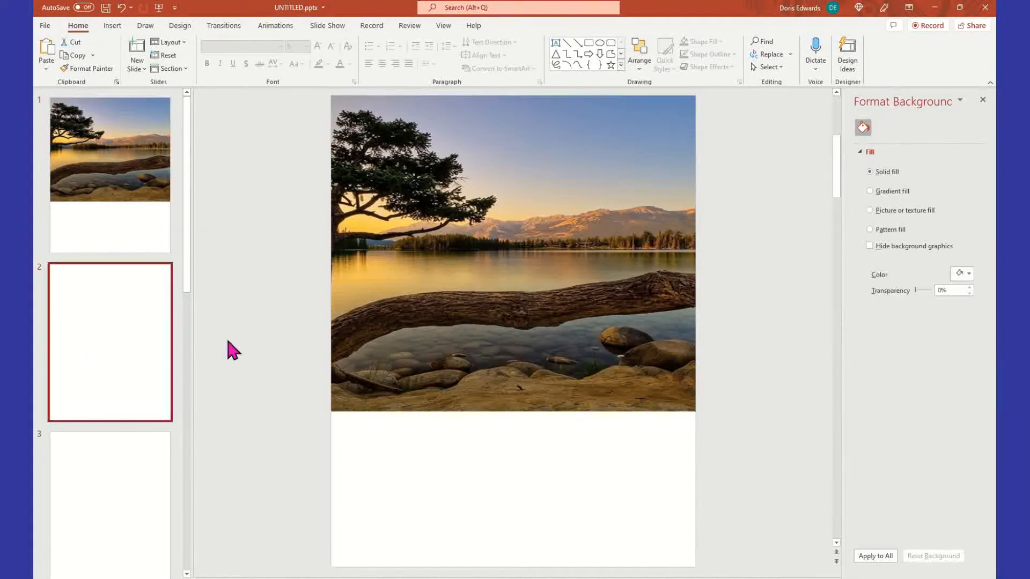
right_click(403, 177)
left_click(423, 194)
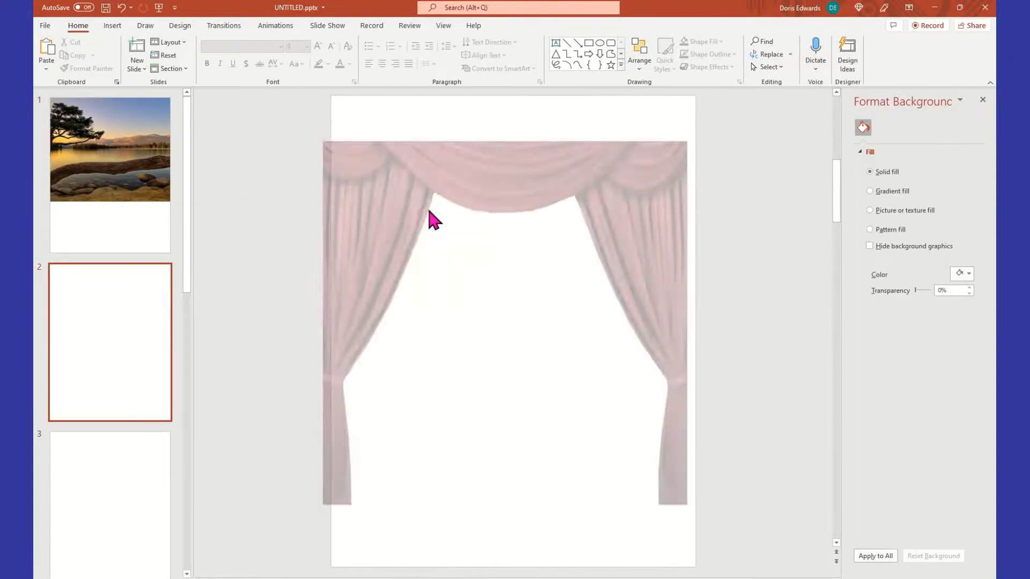
left_click_drag(433, 198, 446, 147)
left_click(226, 295)
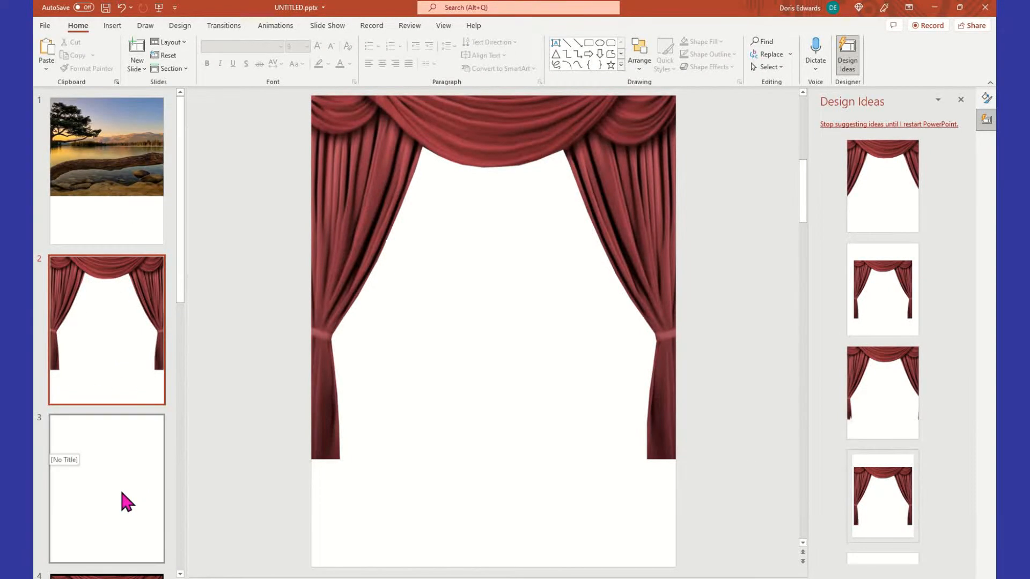
Add a new slide with the Blank layout after slide 3.
left_click(106, 468)
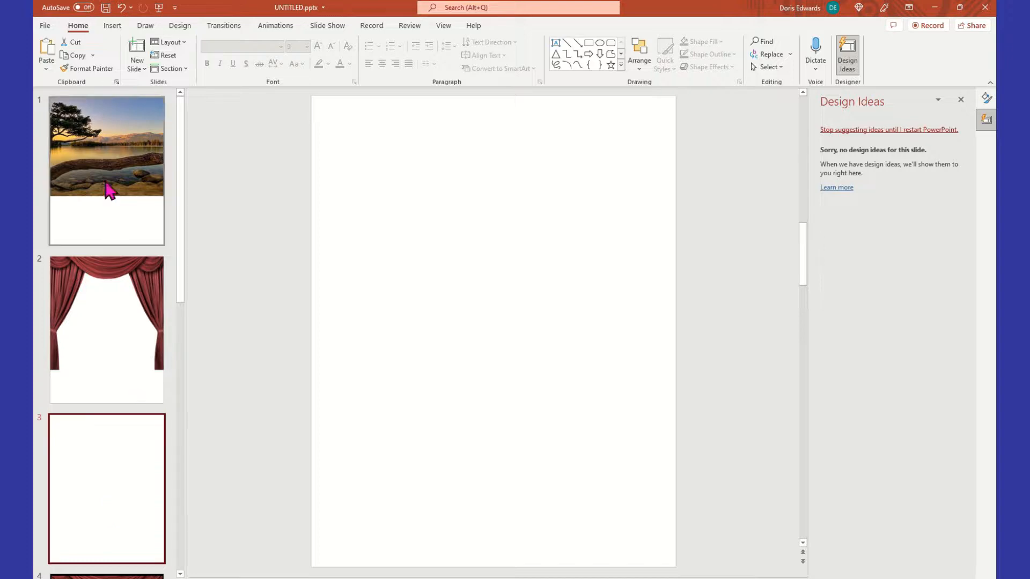
left_click(143, 69)
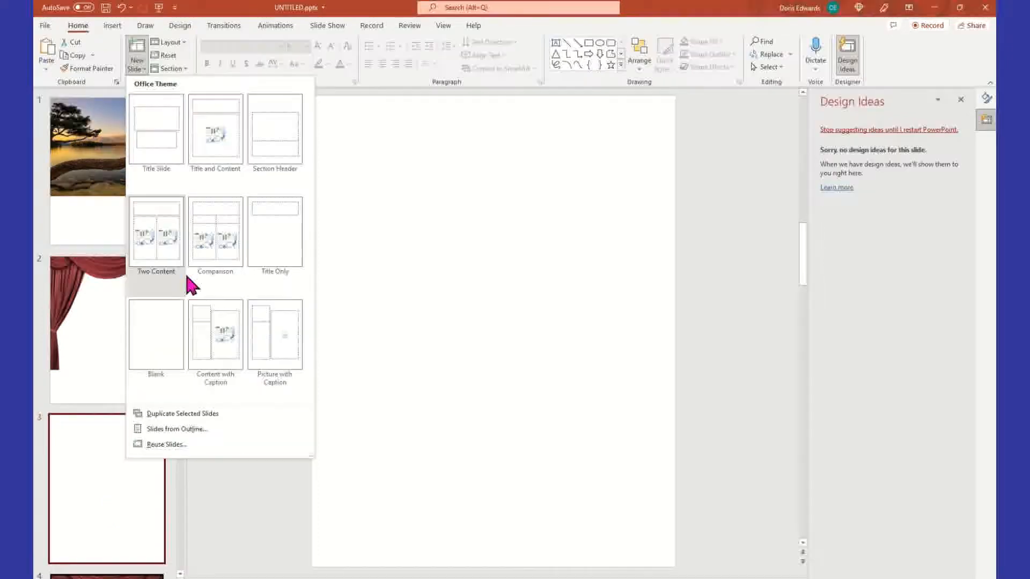
left_click(158, 330)
scroll(141, 328, "up", 3)
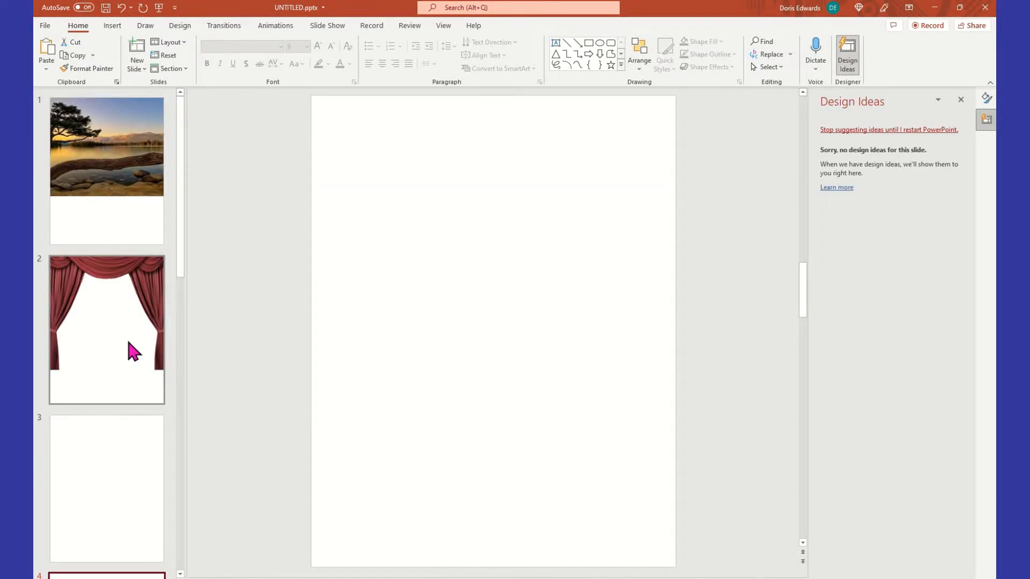
With slide 3 selected, search the online pictures for "window".
left_click(140, 460)
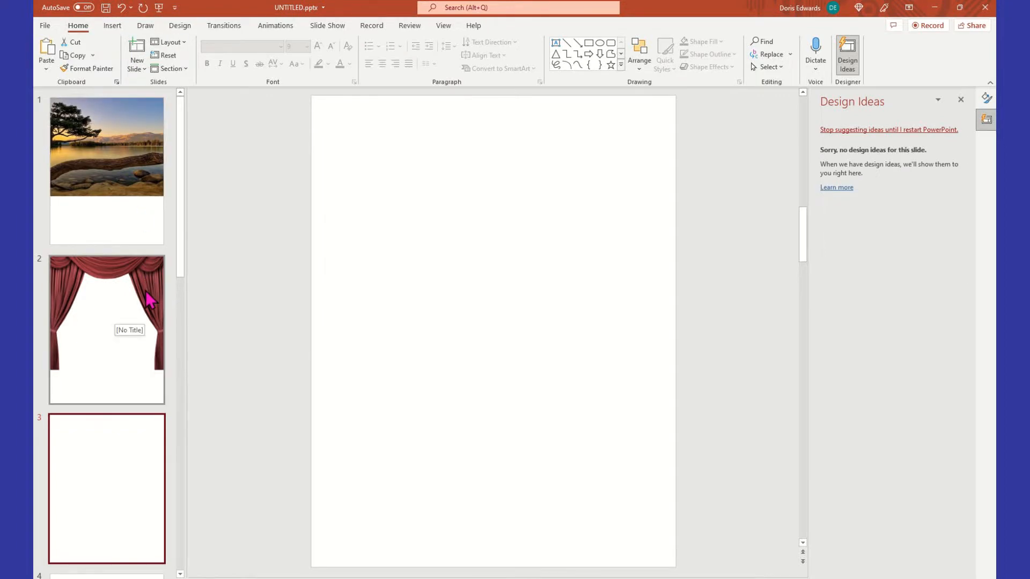
left_click(111, 27)
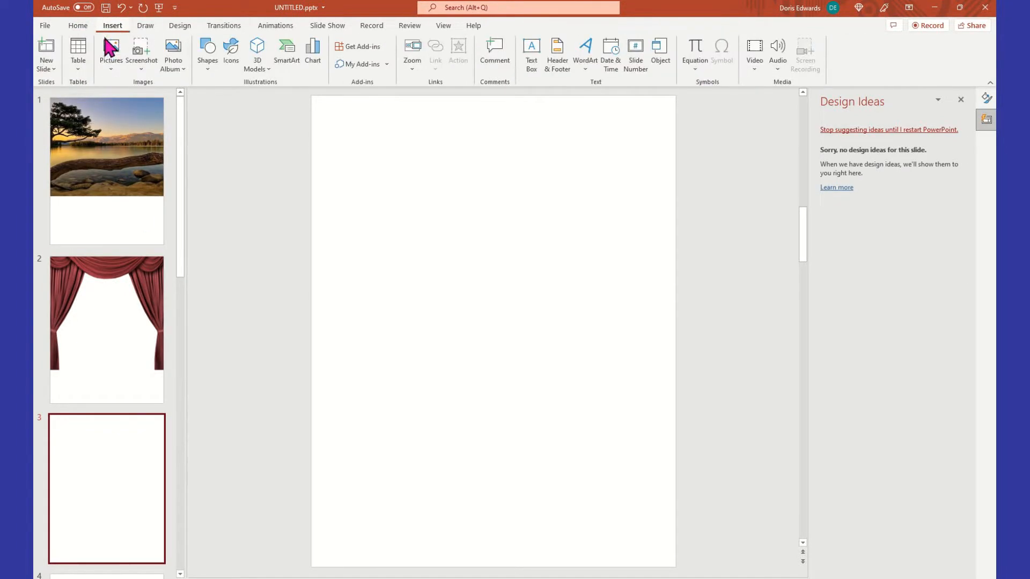
left_click(113, 71)
left_click(135, 131)
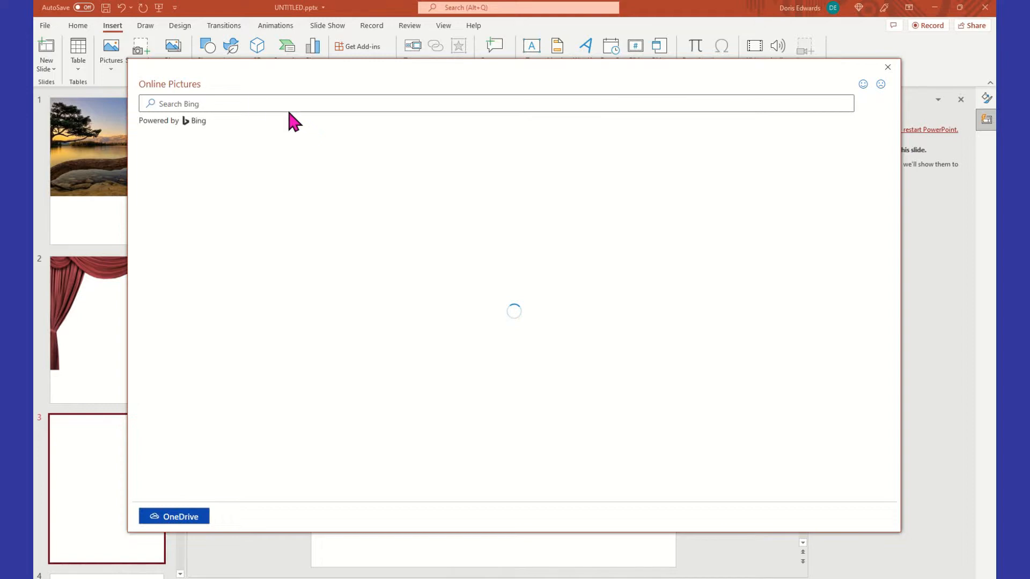
left_click(253, 104)
type("window")
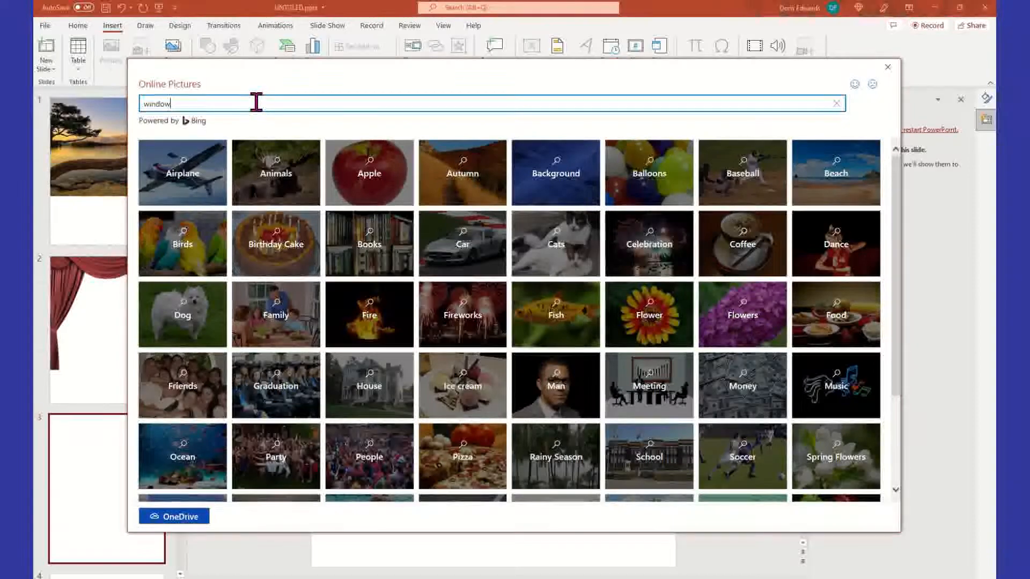
key("Return")
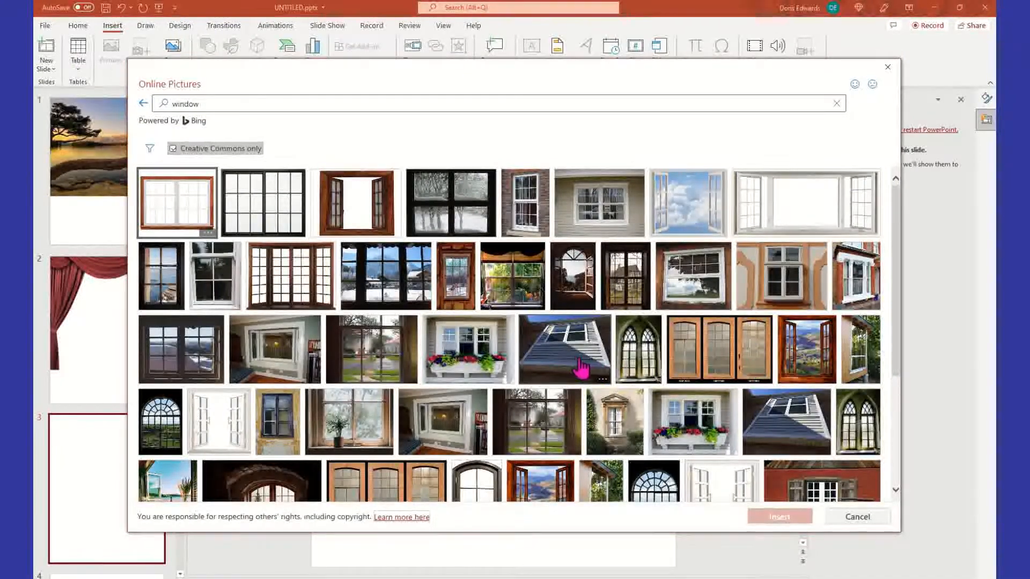
Insert the picture of a dark-framed window with a candle on its sill on slide 3.
scroll(572, 368, "down", 1)
scroll(572, 368, "down", 2)
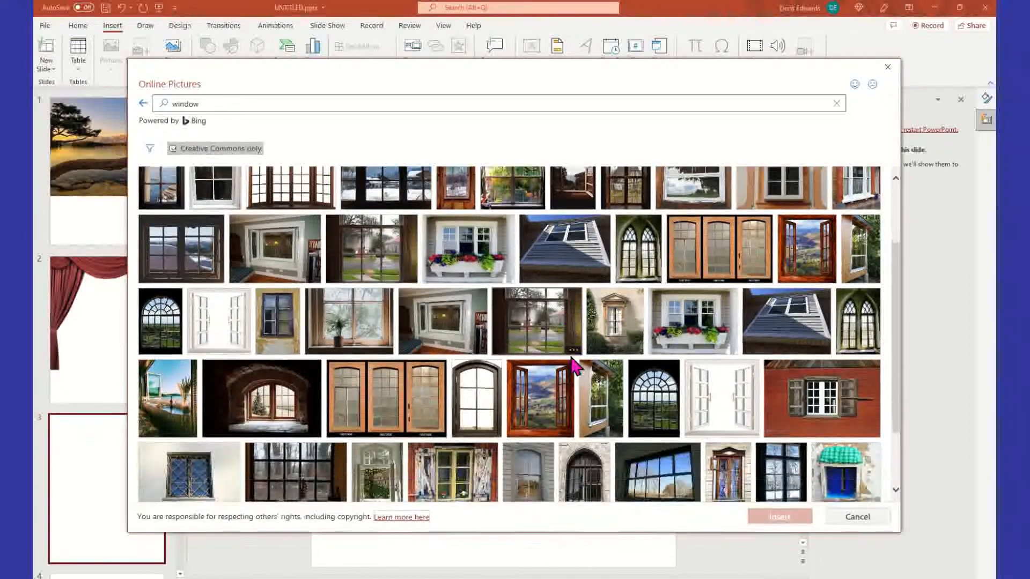
scroll(571, 368, "down", 1)
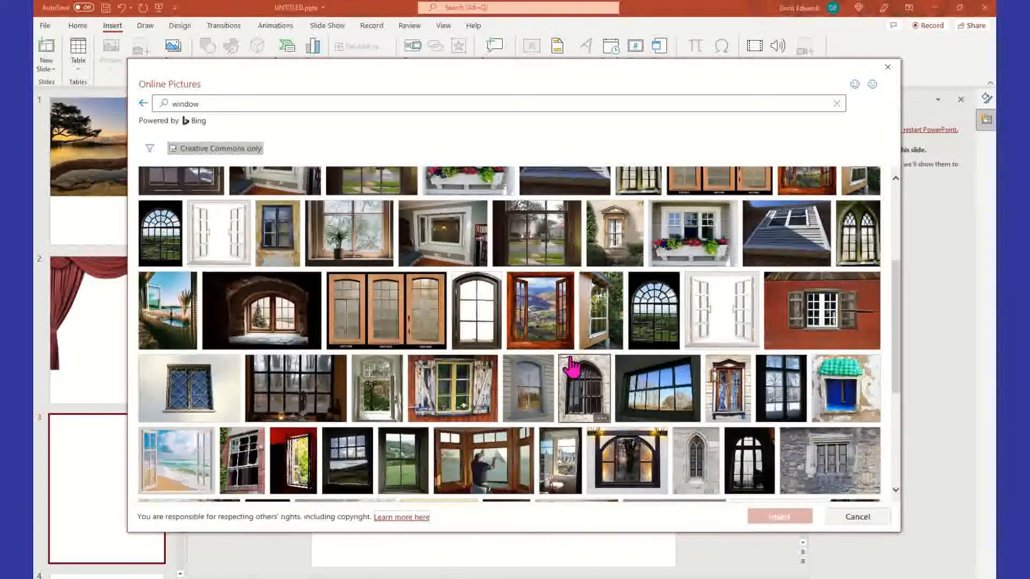
left_click(342, 364)
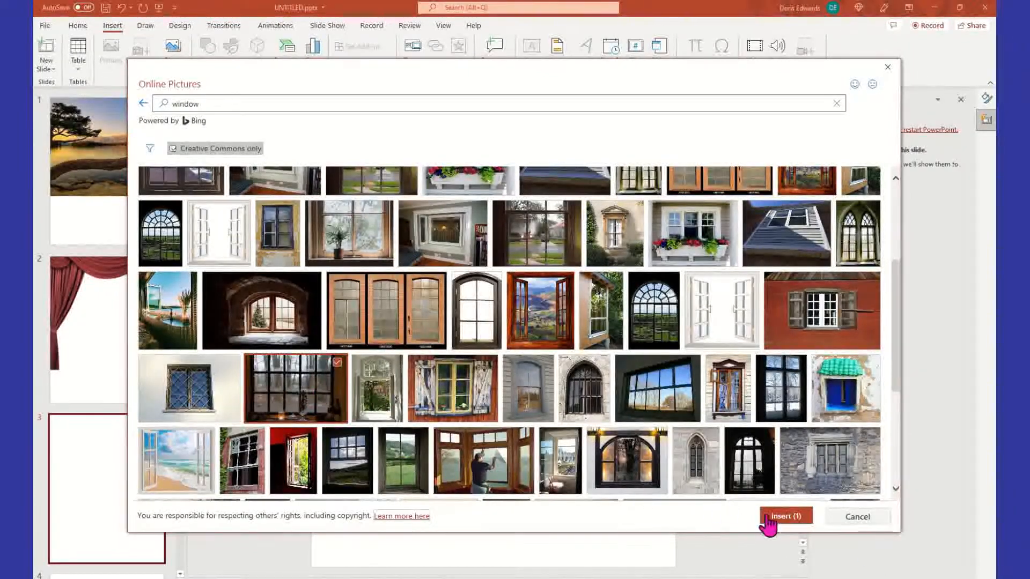
left_click(799, 517)
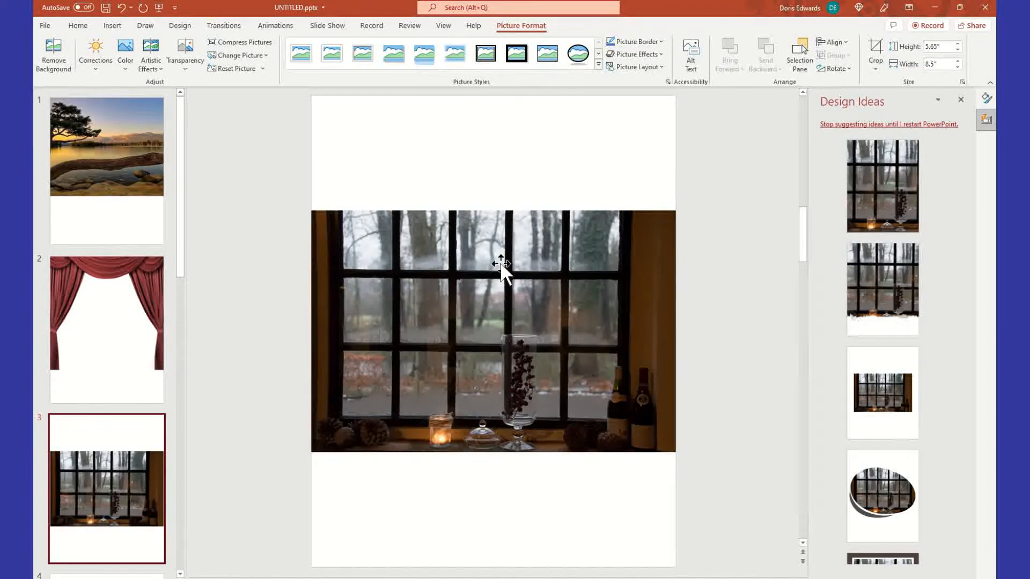
Delete the window picture from slide 3.
left_click(498, 247)
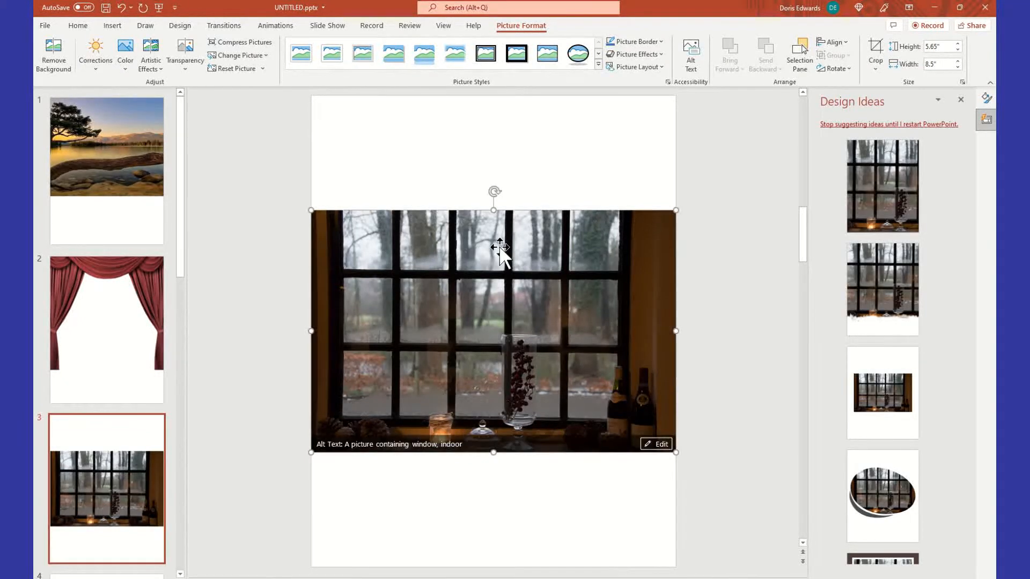
key("Delete")
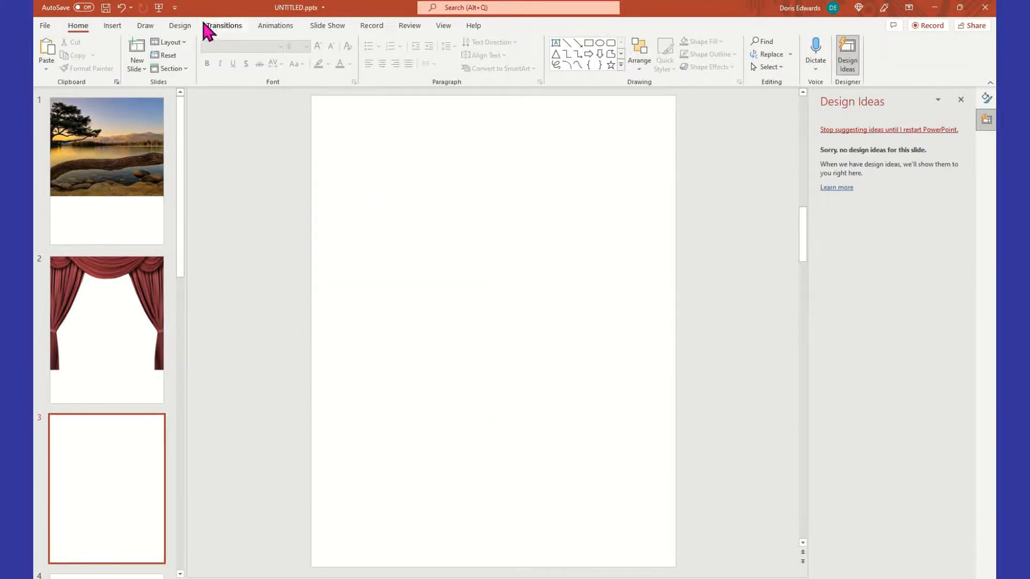
Search the online pictures for "open window" to fill the empty slide 3.
left_click(113, 26)
left_click(113, 60)
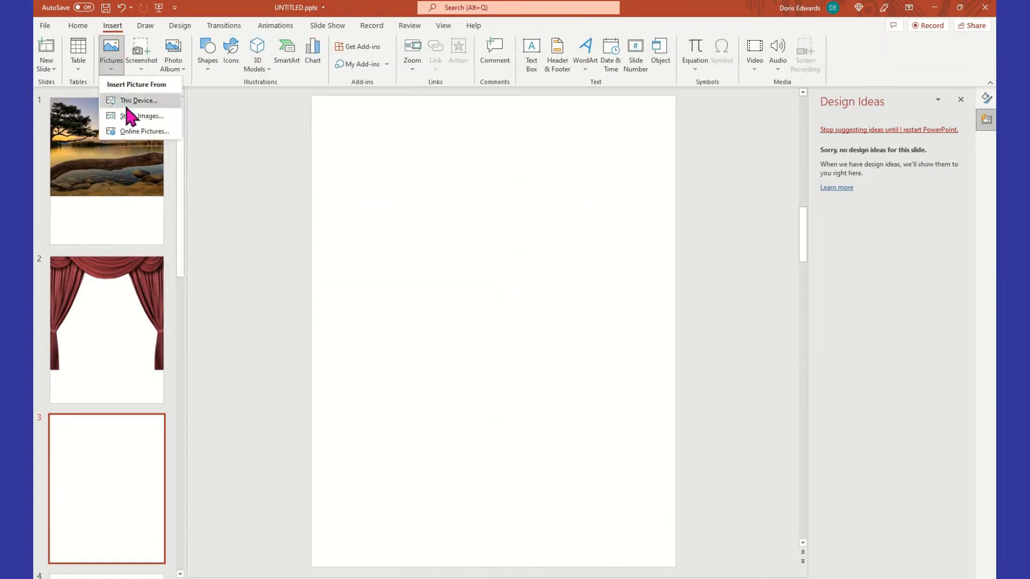
left_click(141, 131)
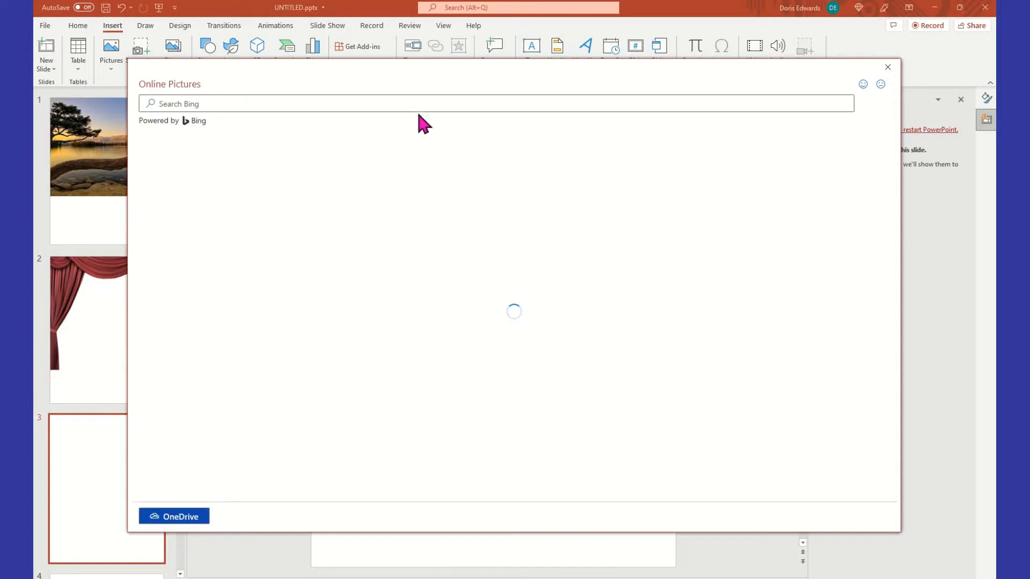
left_click(420, 101)
type("o")
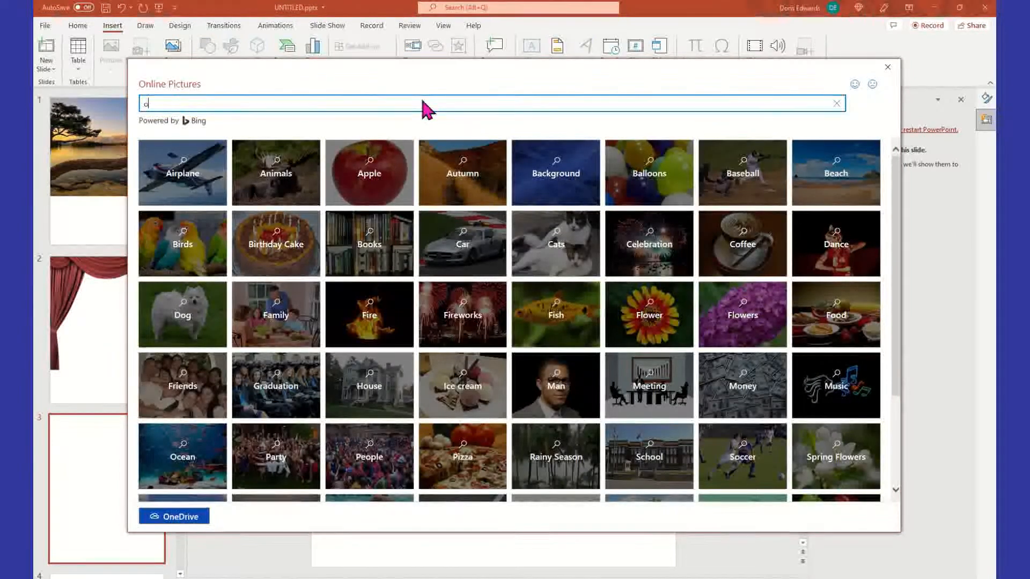
type("pen windw")
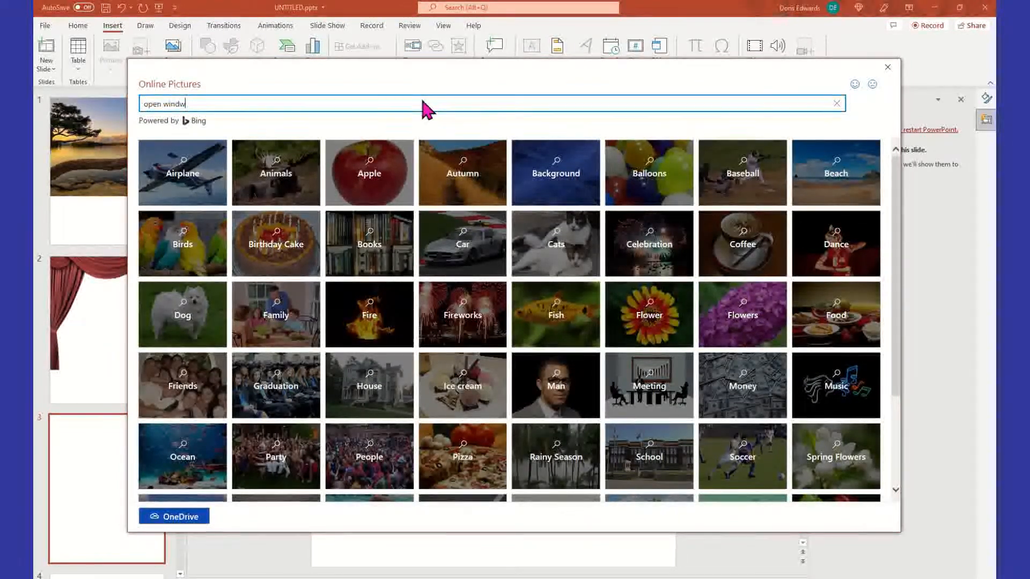
key("BackSpace")
type("oq")
key("BackSpace")
type("w")
key("Return")
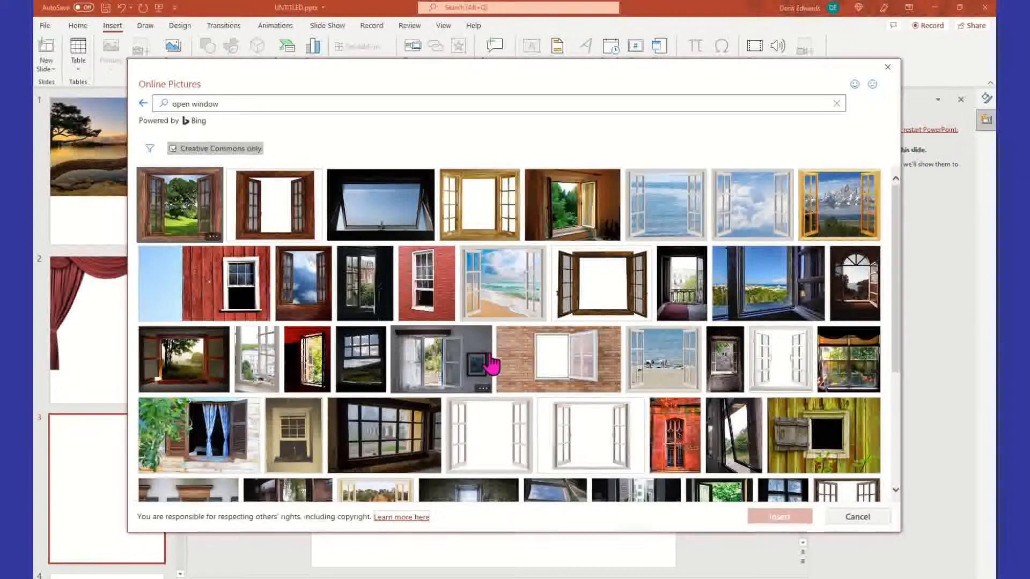
Look through the open window search results for a picture suited to slide 3.
scroll(491, 365, "down", 2)
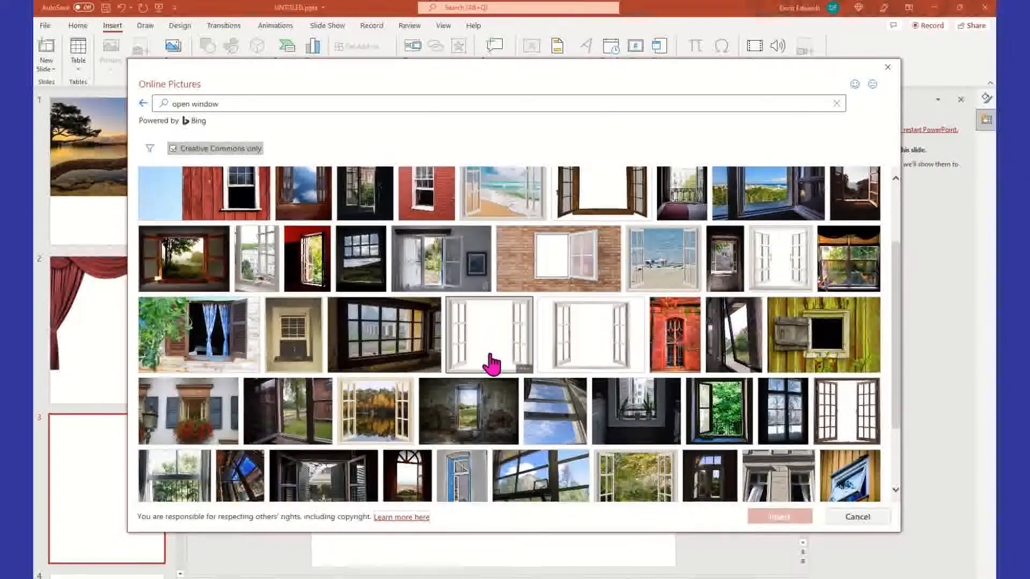
scroll(491, 365, "down", 1)
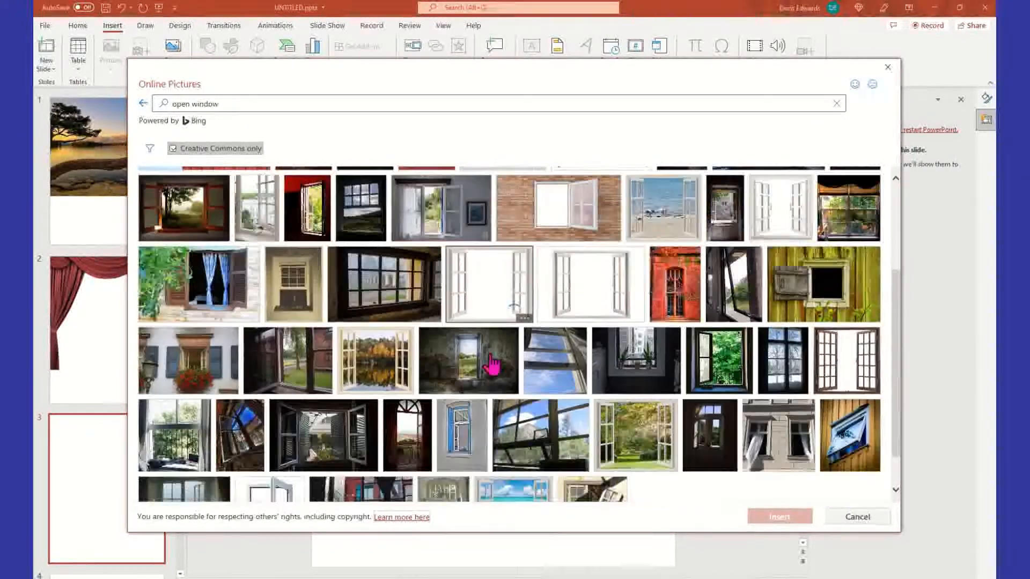
scroll(491, 365, "down", 1)
scroll(495, 366, "down", 2)
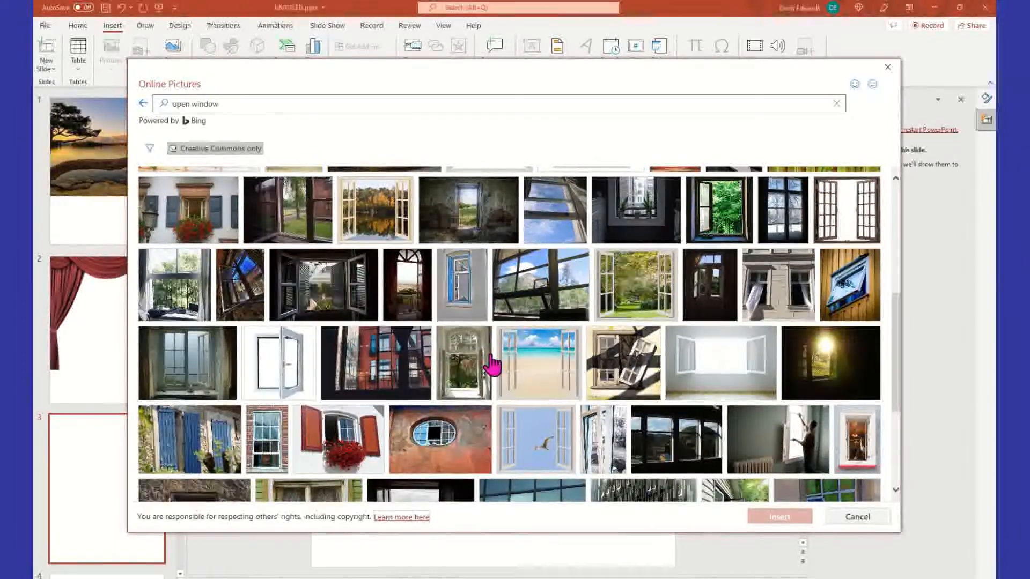
scroll(476, 362, "down", 3)
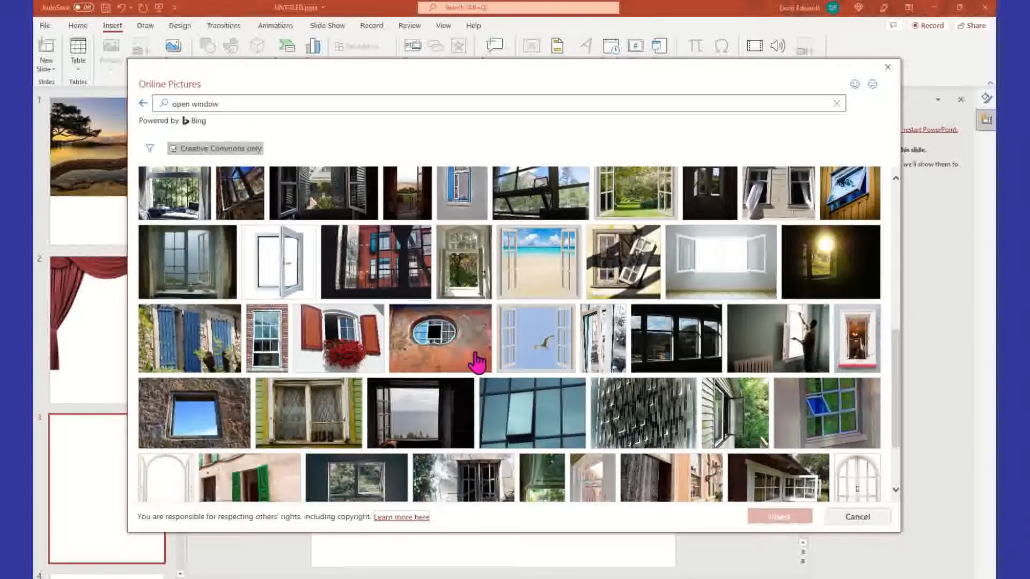
scroll(479, 362, "down", 2)
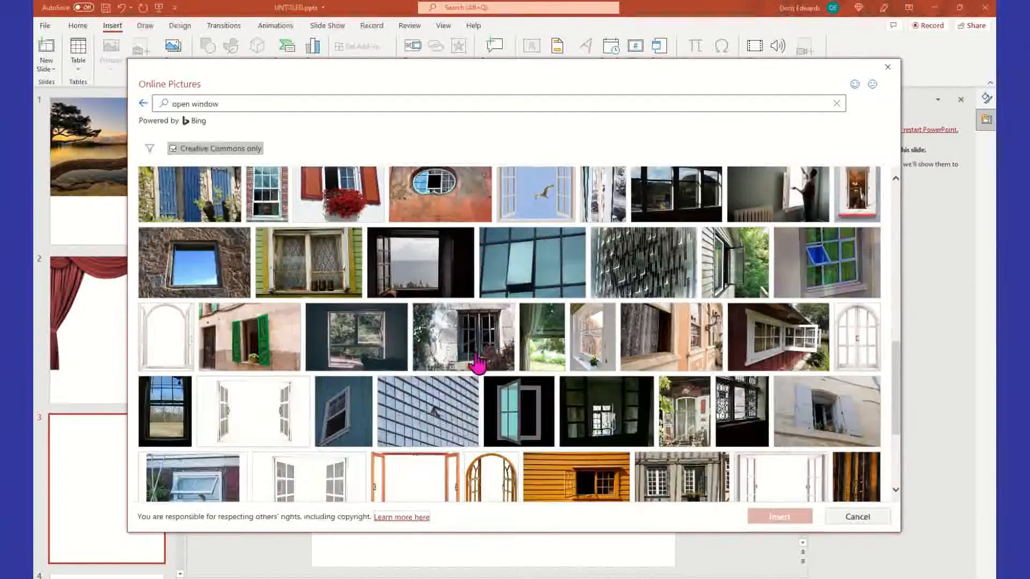
scroll(479, 365, "down", 2)
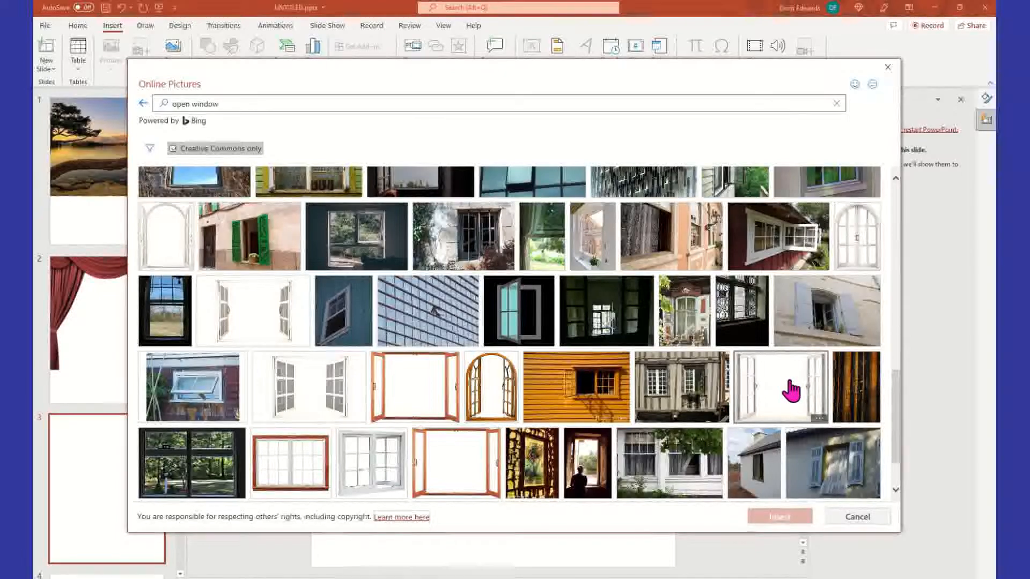
scroll(528, 368, "down", 1)
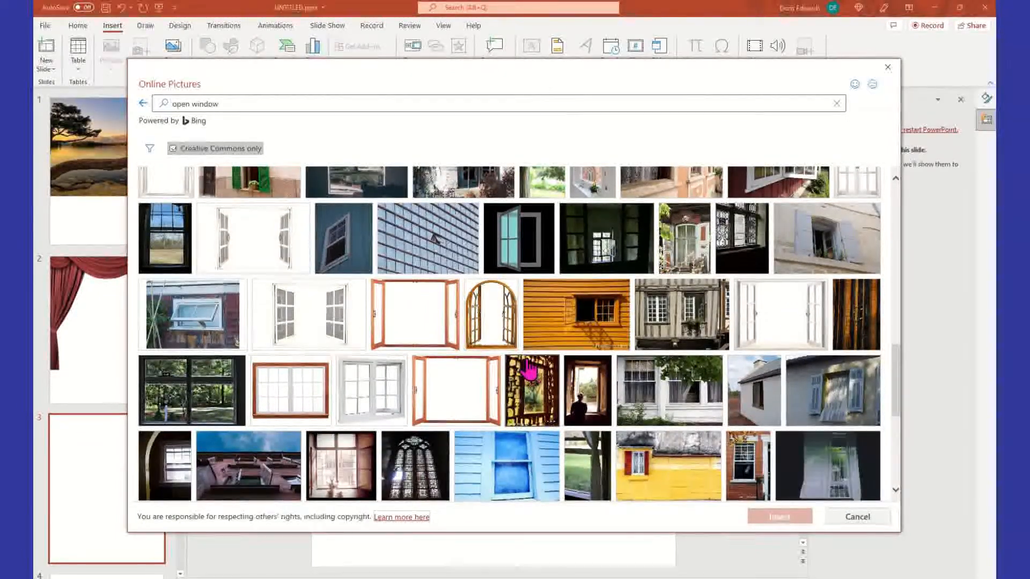
scroll(529, 368, "down", 1)
scroll(530, 368, "down", 1)
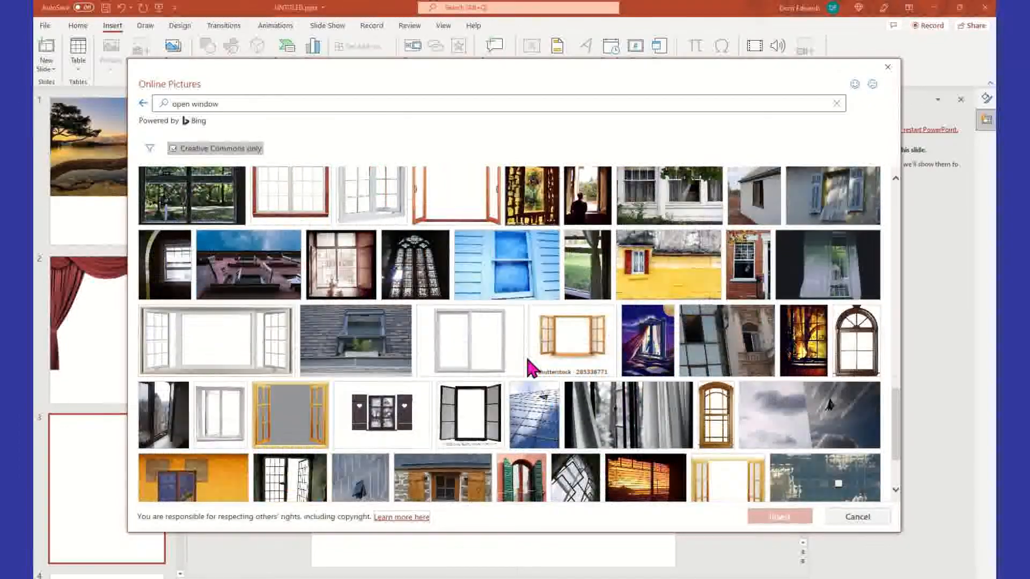
scroll(529, 368, "down", 1)
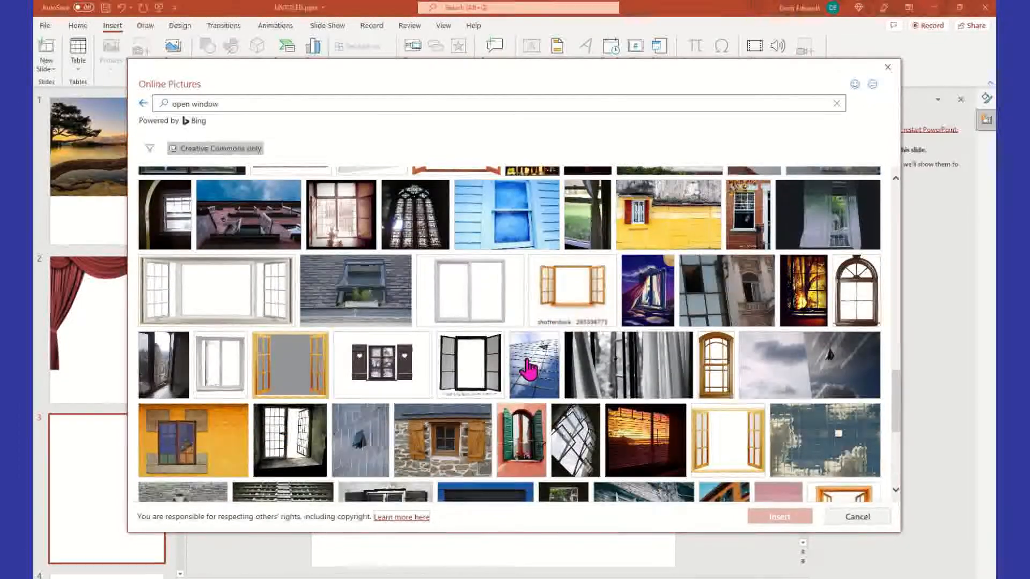
scroll(529, 368, "down", 1)
scroll(528, 368, "down", 1)
scroll(529, 368, "down", 1)
scroll(530, 369, "down", 1)
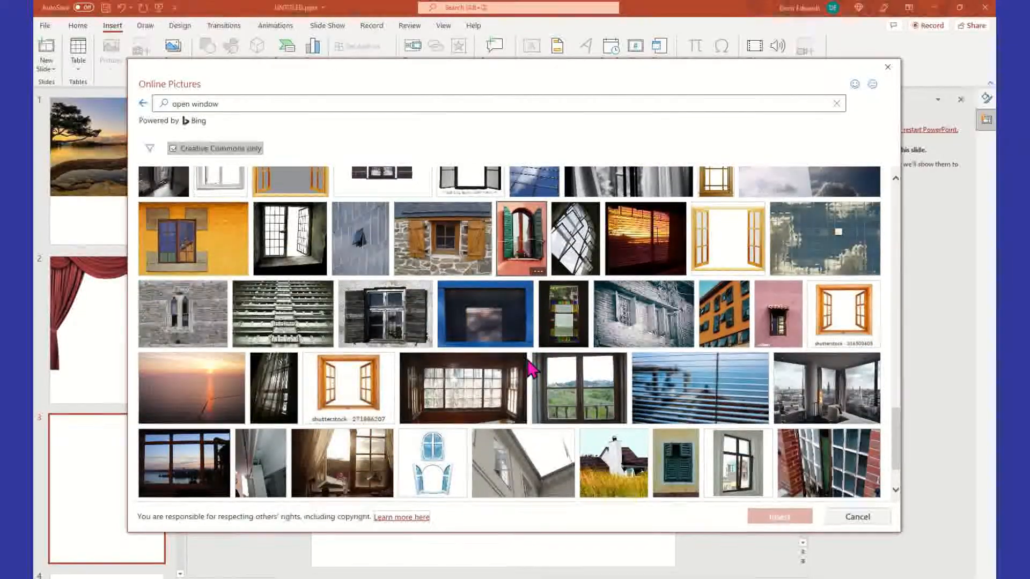
scroll(530, 369, "down", 1)
scroll(528, 369, "down", 1)
scroll(528, 369, "down", 2)
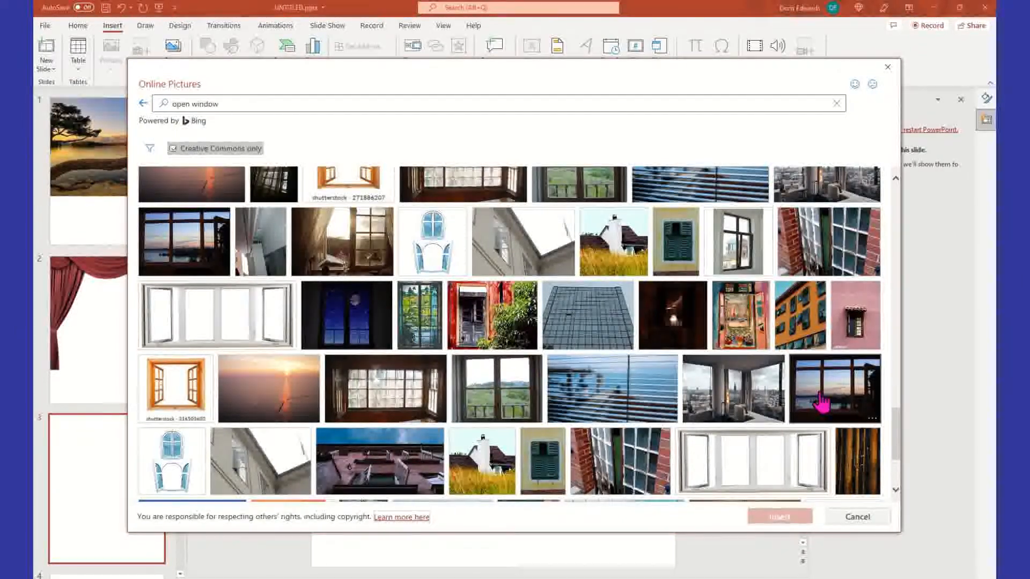
Insert the picture of a dark wooden window overlooking a lake and city skyline at sunset on slide 3.
left_click(820, 398)
left_click(826, 396)
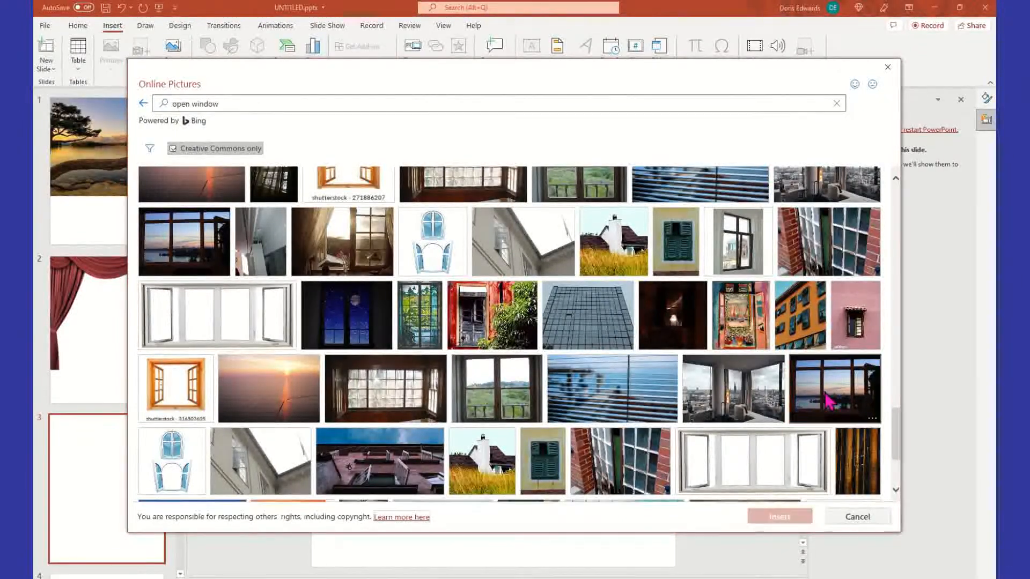
left_click(825, 397)
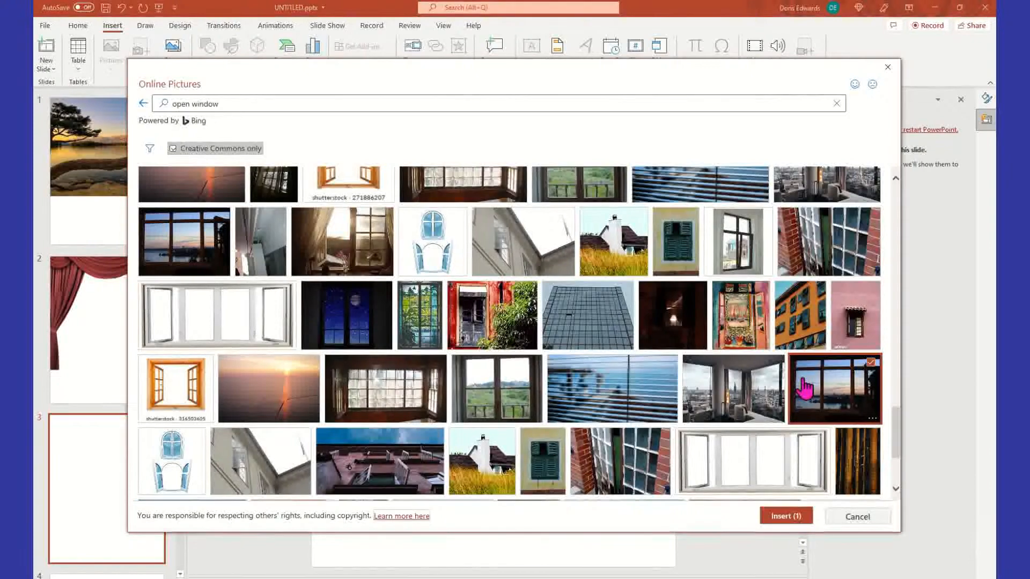
left_click(798, 516)
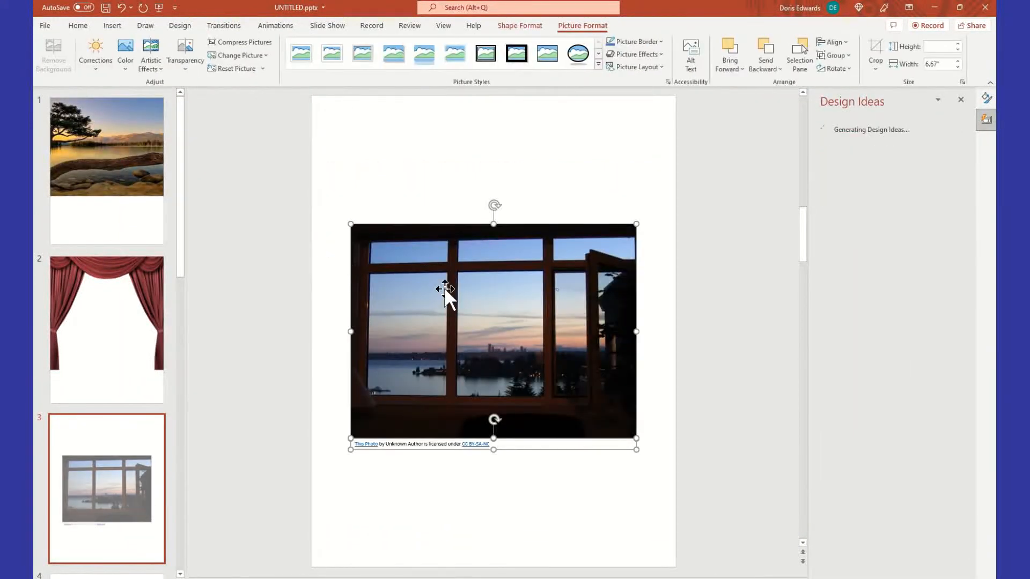
Move the window picture slightly up on the slide and delete the licence attribution text box beneath it.
left_click_drag(488, 337, 474, 307)
left_click(435, 424)
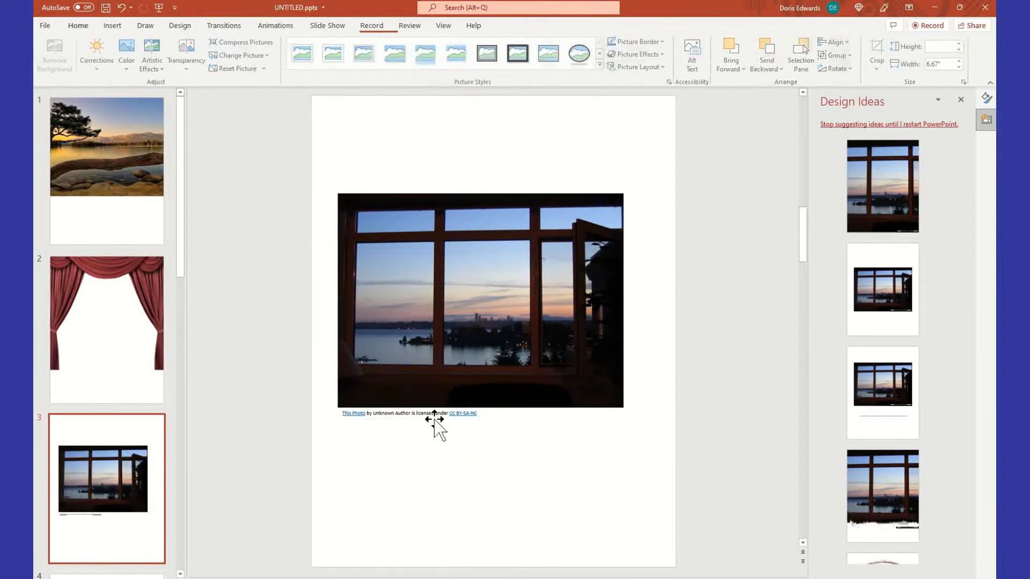
left_click(406, 414)
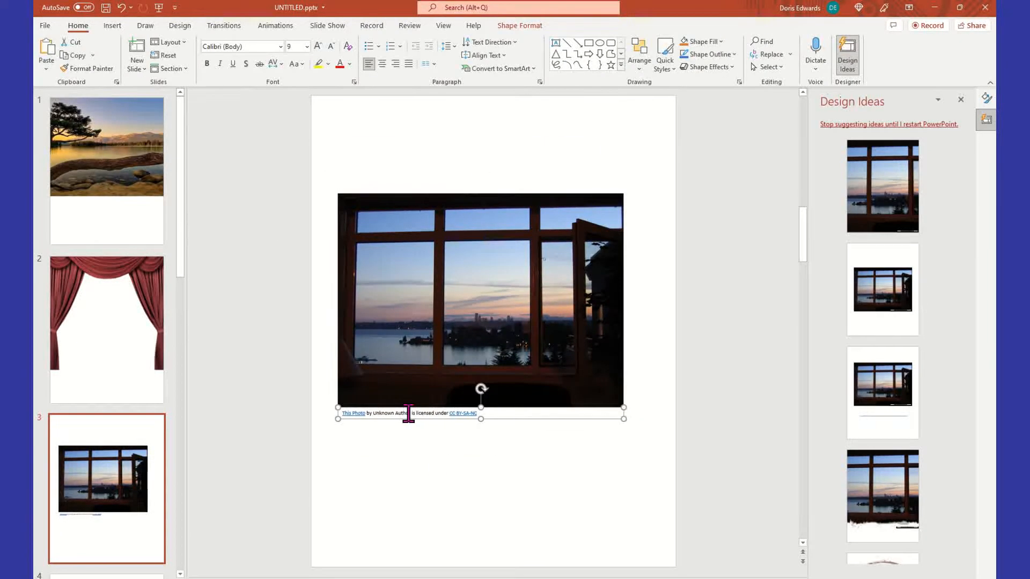
key("Delete")
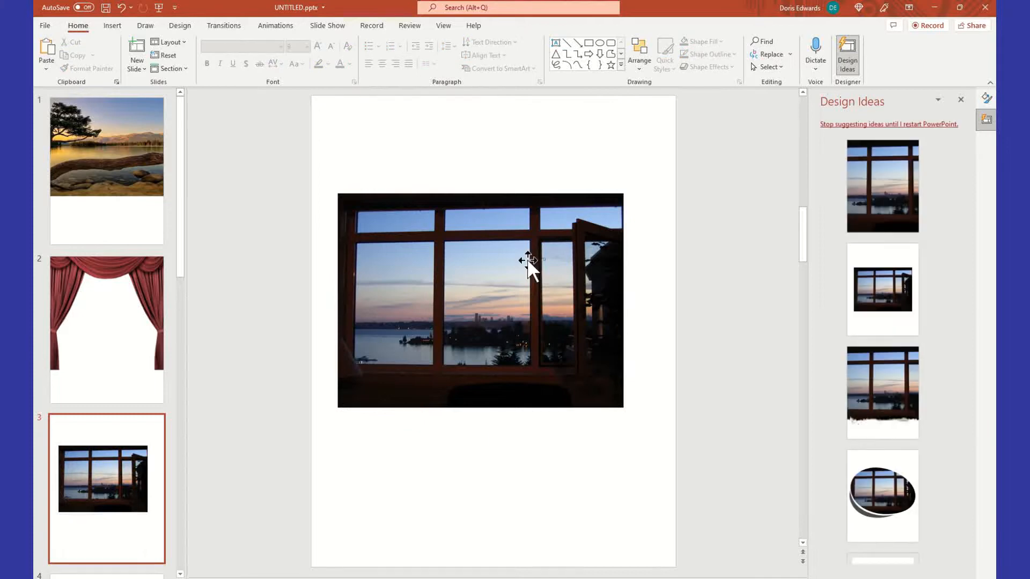
Enlarge the window picture to 8.5" wide so it spans the full slide width, flush with the slide's upper edge.
left_click(562, 325)
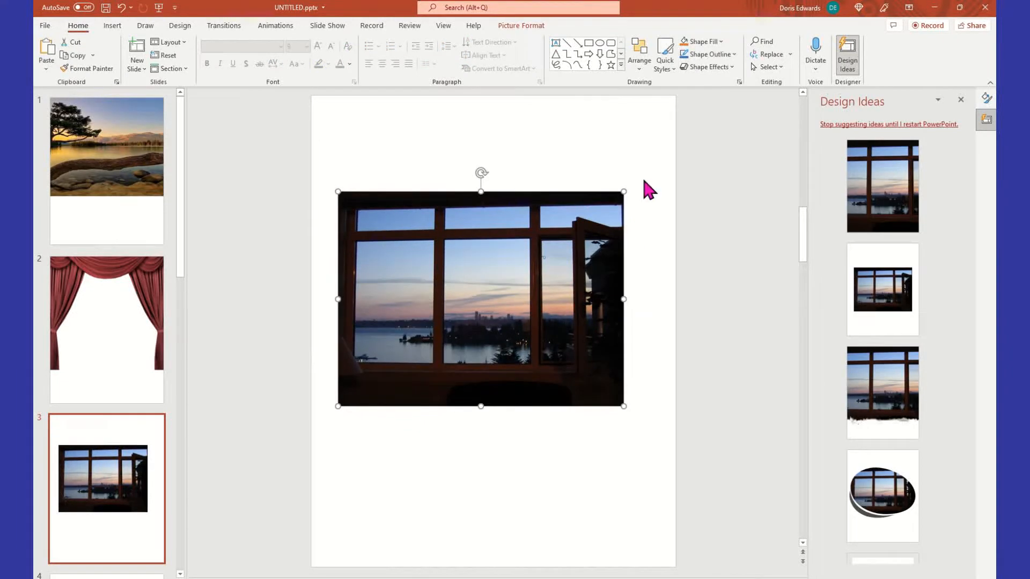
left_click_drag(624, 191, 670, 155)
left_click_drag(585, 239, 559, 212)
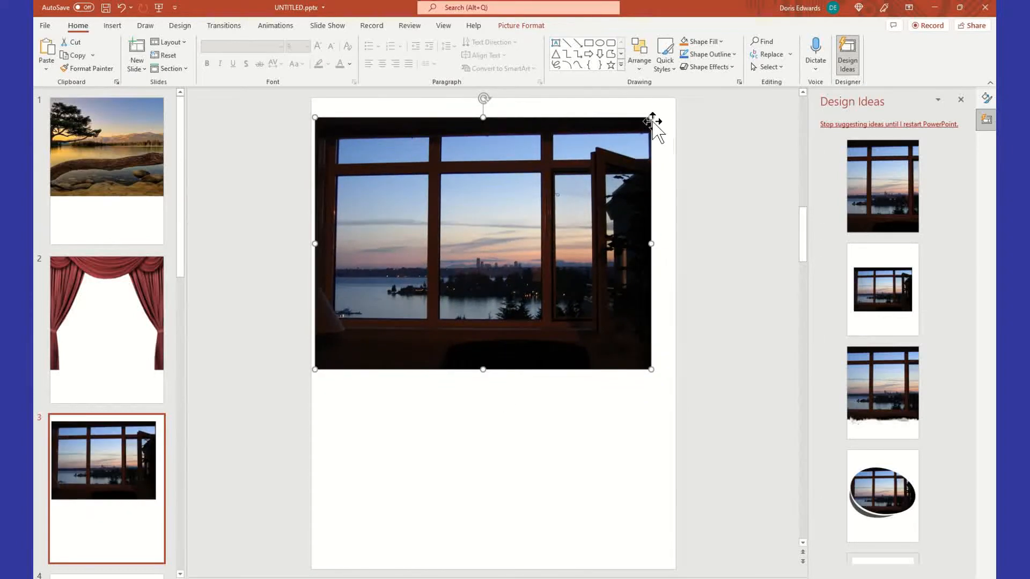
left_click_drag(653, 115, 670, 104)
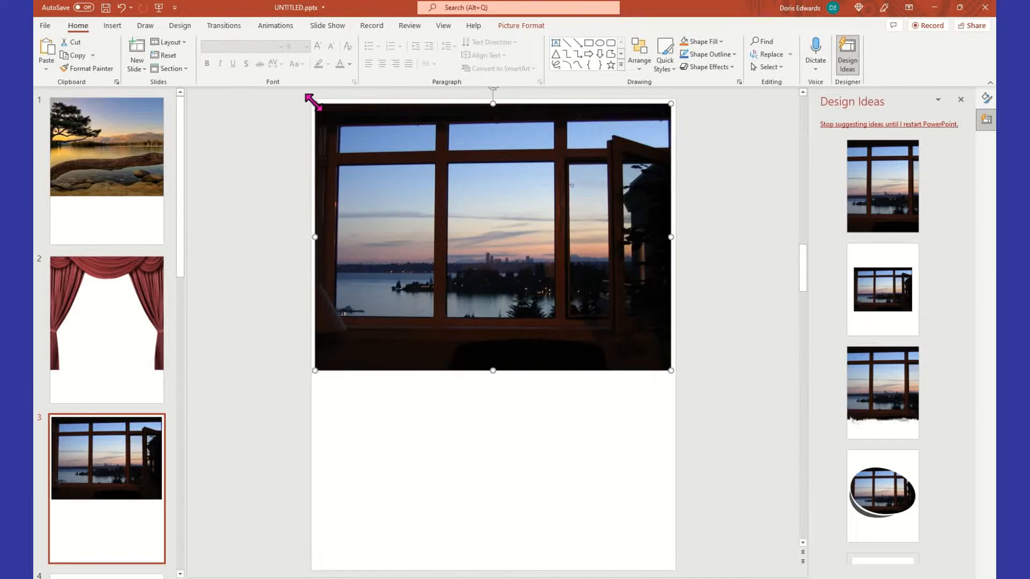
left_click_drag(317, 102, 320, 97)
left_click_drag(381, 170, 379, 173)
left_click_drag(676, 236, 678, 234)
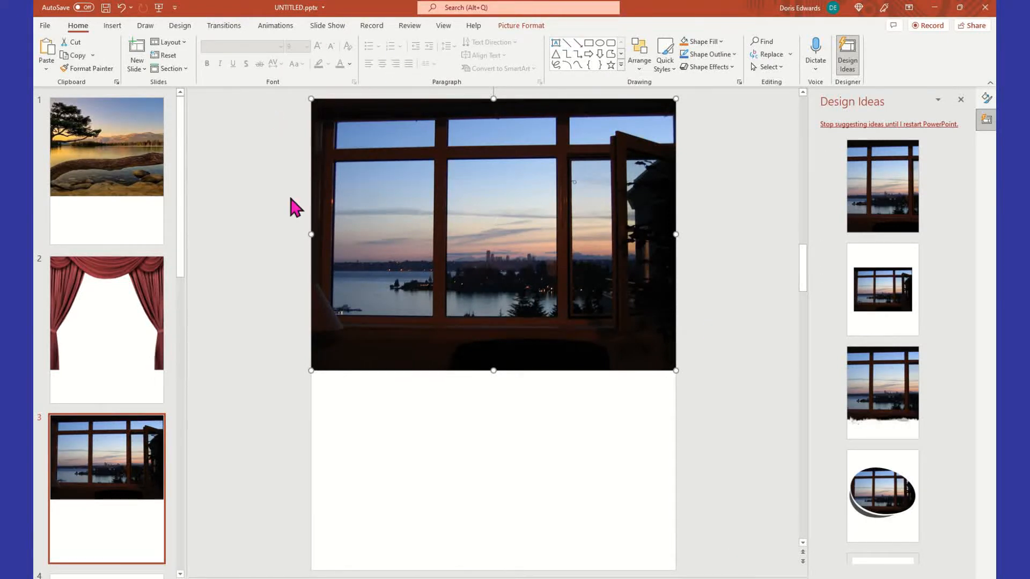
Start background removal on the window picture and mark the left frame, left part of the sill and left mullion to keep.
left_click(518, 27)
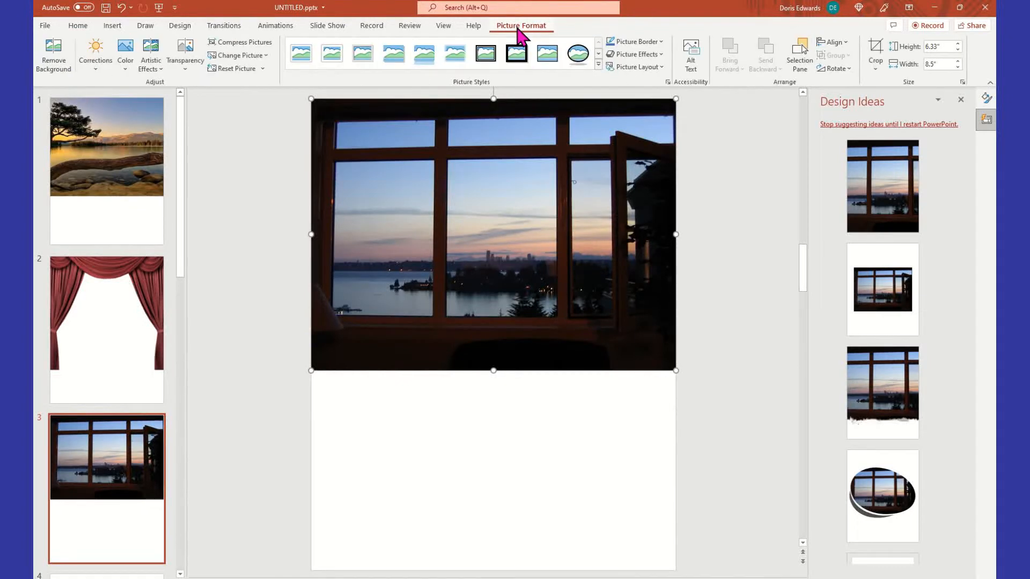
left_click(51, 63)
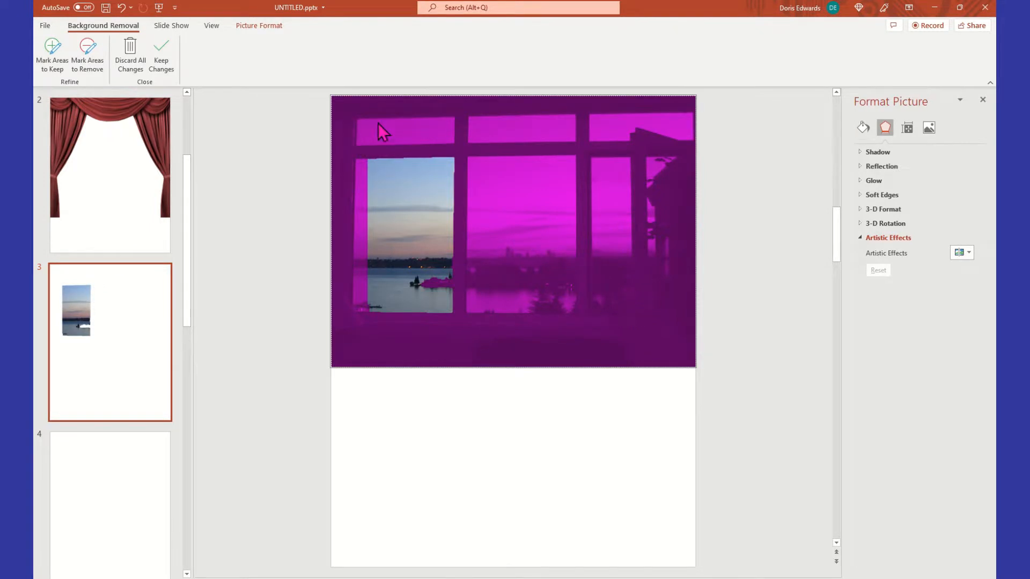
left_click(51, 64)
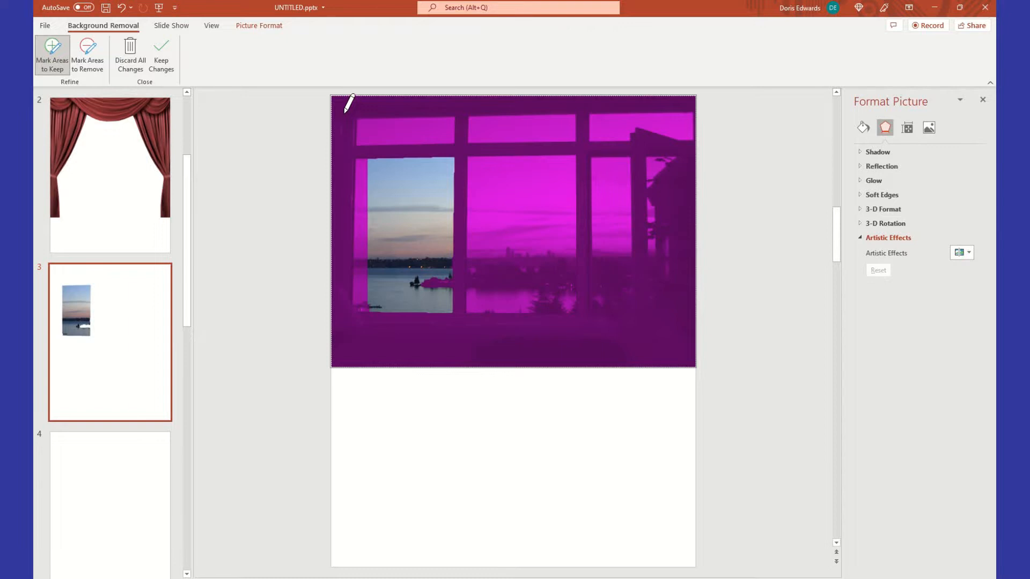
mouse_move(344, 146)
left_mouse_down()
mouse_move(336, 209)
mouse_move(345, 293)
left_mouse_up()
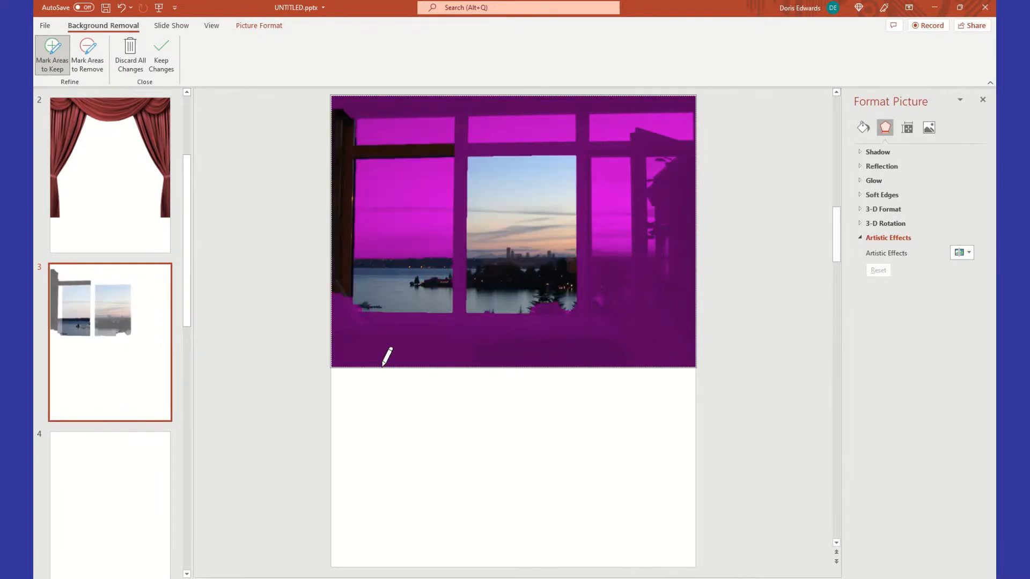
mouse_move(347, 302)
left_mouse_down()
mouse_move(347, 348)
mouse_move(487, 359)
left_mouse_up()
left_click_drag(502, 362, 525, 362)
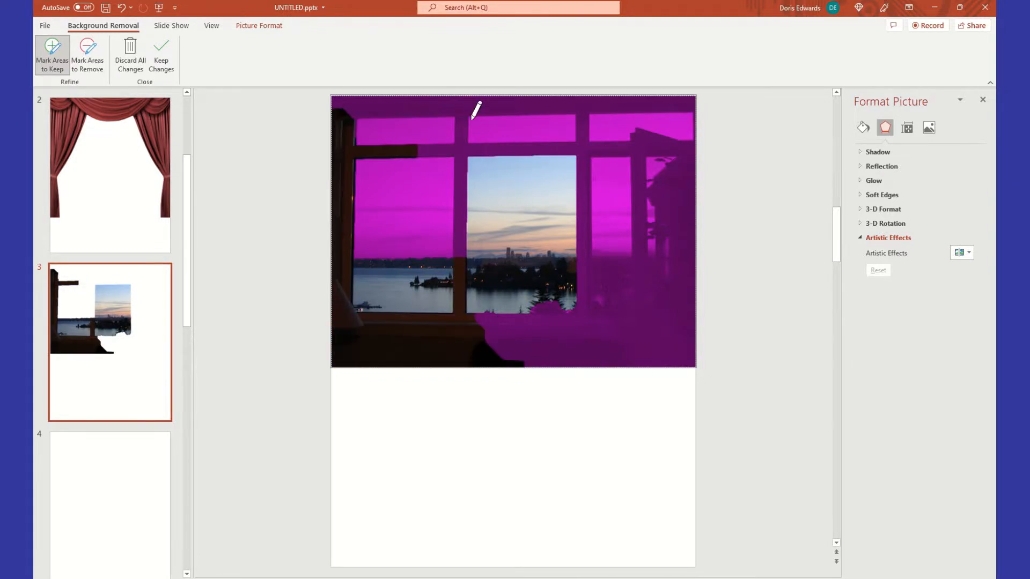
left_click_drag(464, 126, 458, 245)
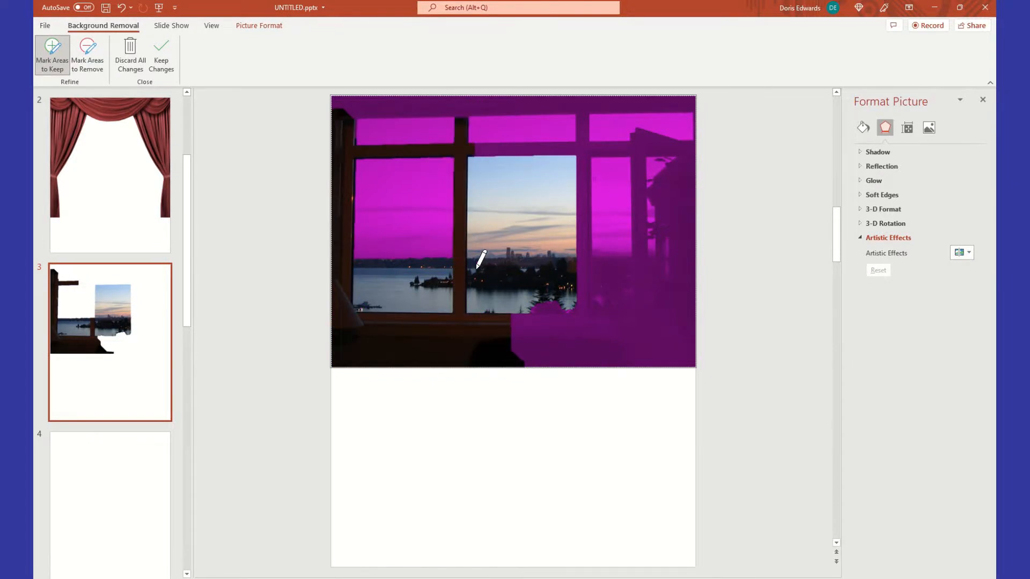
Mark the top frame, right mullion, open casement, dark right edge and the rest of the sill as areas to keep.
left_click_drag(348, 102, 654, 103)
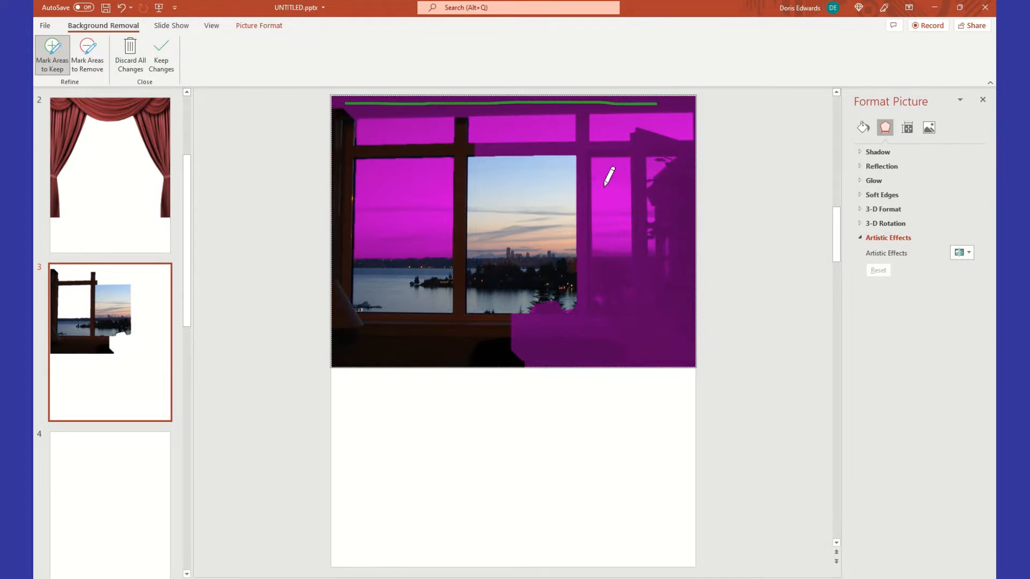
left_click_drag(587, 120, 583, 309)
left_click_drag(484, 344, 664, 339)
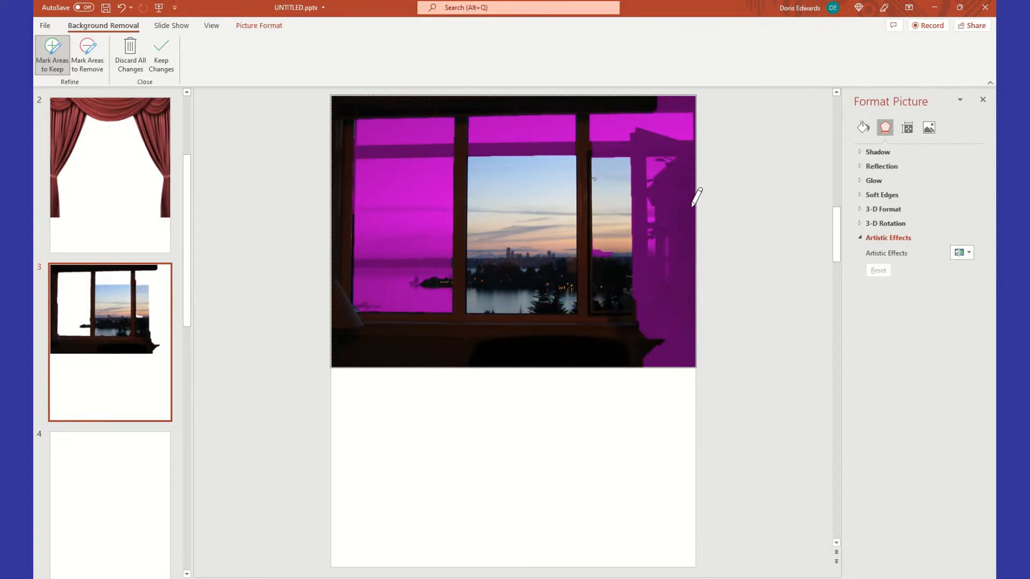
left_click_drag(633, 136, 640, 271)
mouse_move(684, 172)
left_mouse_down()
mouse_move(679, 328)
mouse_move(681, 351)
mouse_move(694, 354)
left_mouse_up()
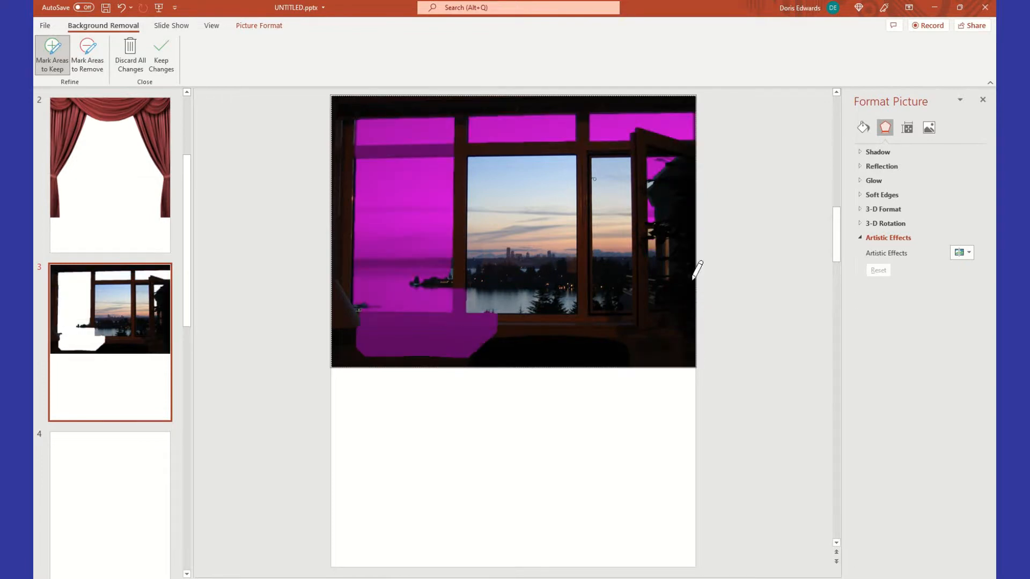
left_click_drag(369, 344, 524, 326)
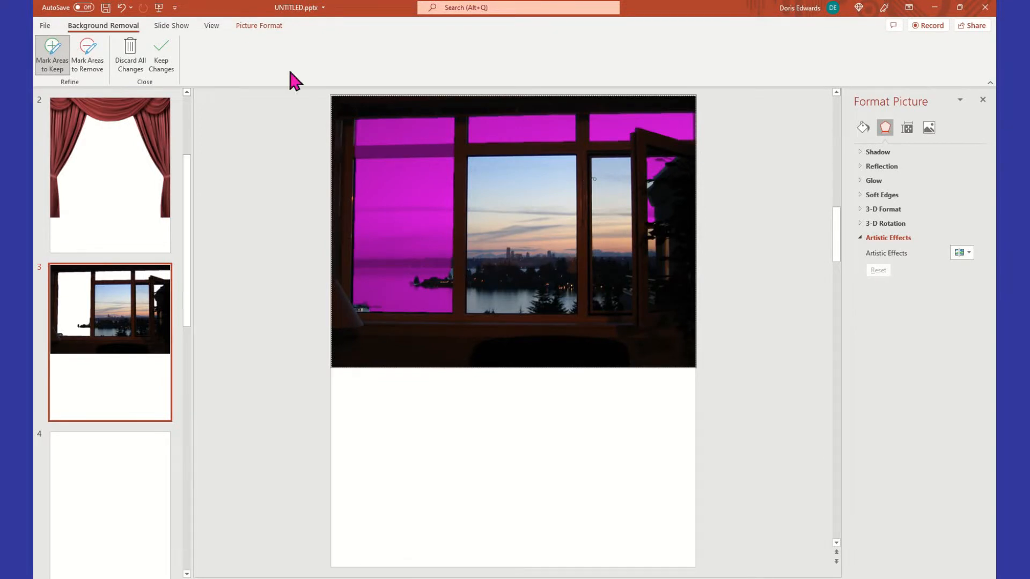
Mark the sky and city view in the centre and right panes, including the small pane above the casement, for removal.
left_click(98, 62)
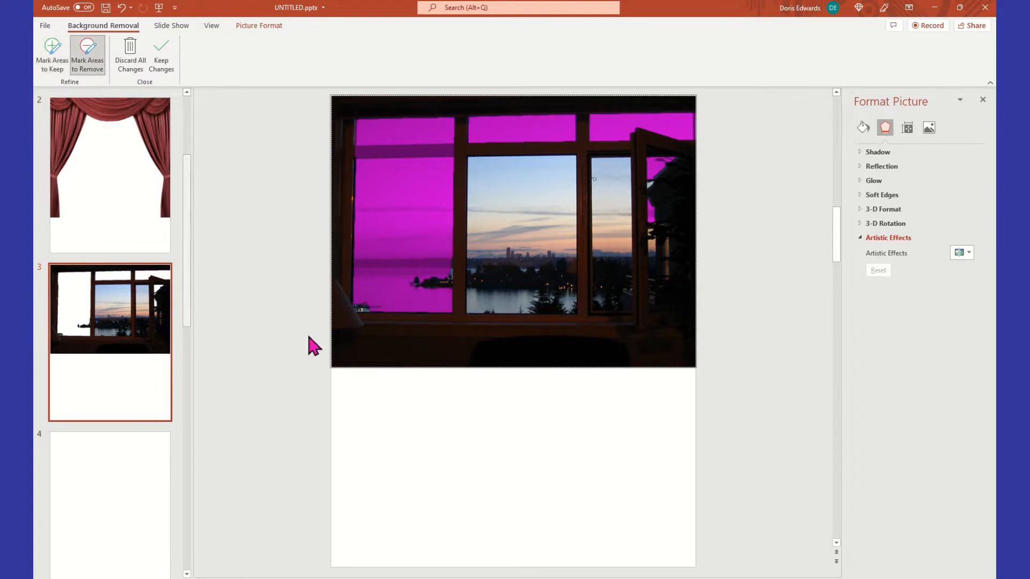
left_click_drag(487, 170, 530, 251)
mouse_move(549, 185)
left_mouse_down()
mouse_move(547, 258)
mouse_move(525, 291)
mouse_move(564, 293)
mouse_move(557, 312)
left_mouse_up()
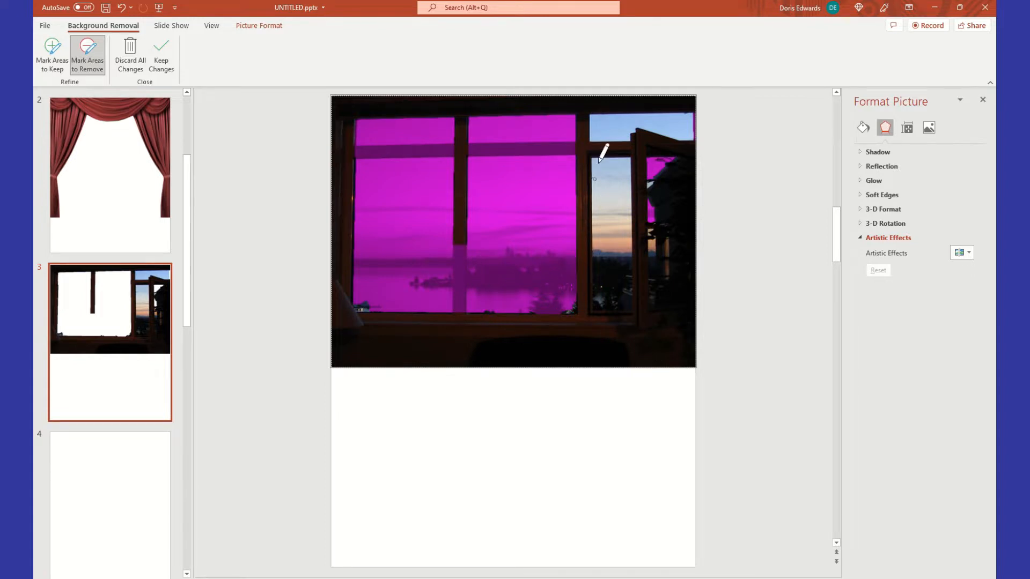
left_click_drag(602, 171, 603, 231)
left_click_drag(608, 122, 653, 116)
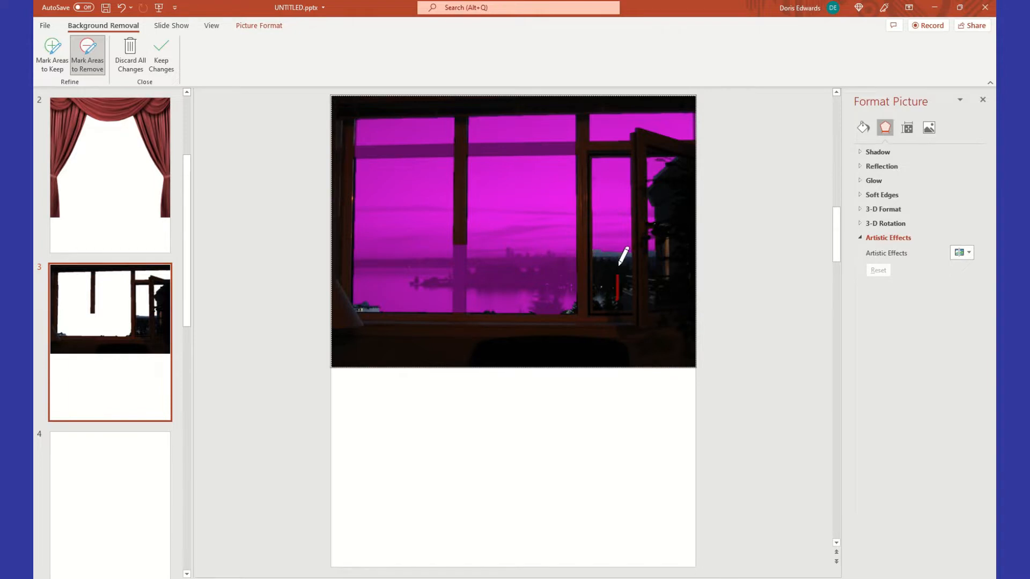
left_click_drag(619, 279, 626, 304)
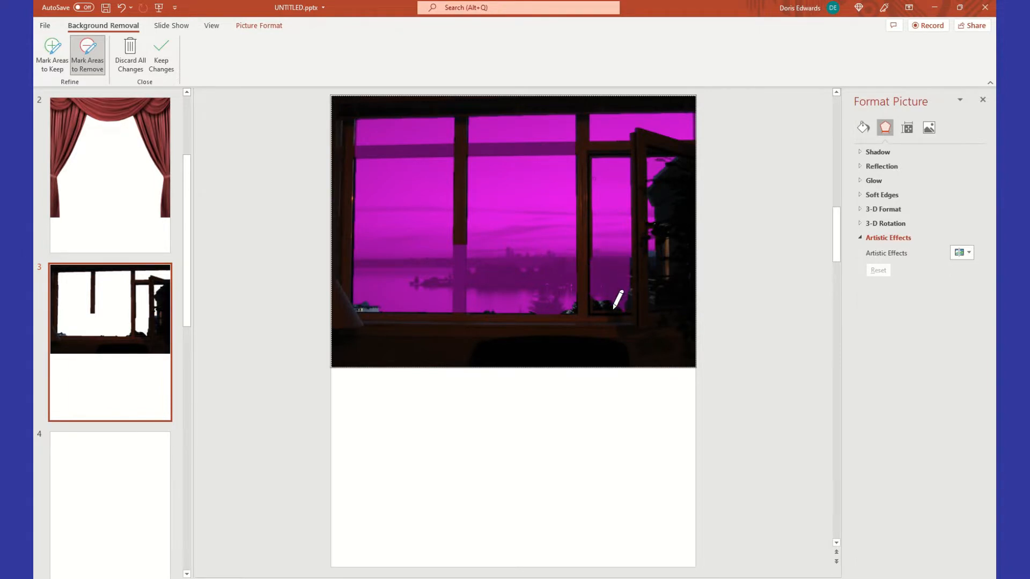
left_click_drag(599, 305, 618, 312)
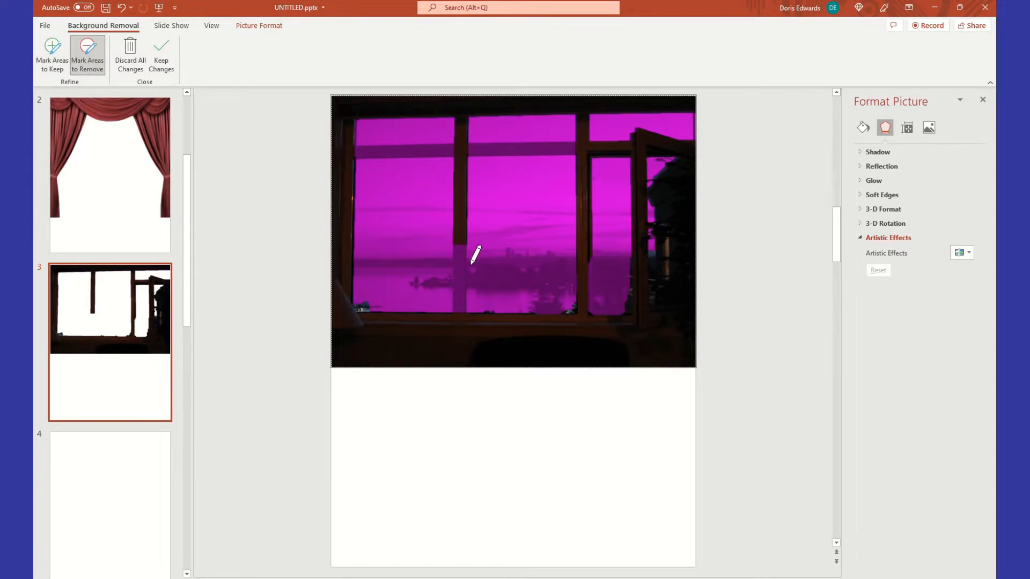
Mark the lower parts of the left and right mullions as areas to keep.
left_click(53, 63)
left_click_drag(459, 244, 462, 292)
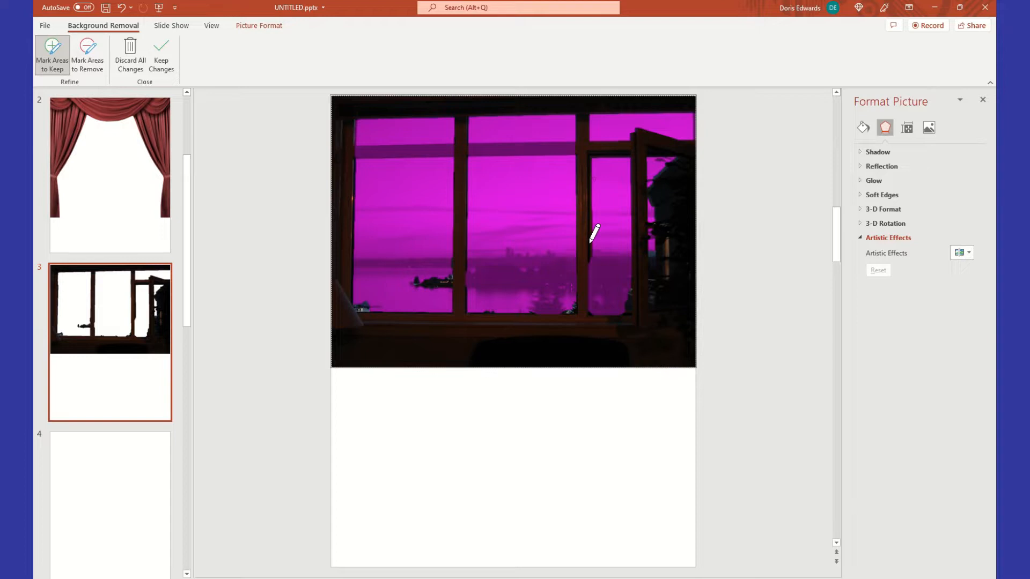
left_click_drag(589, 267, 597, 329)
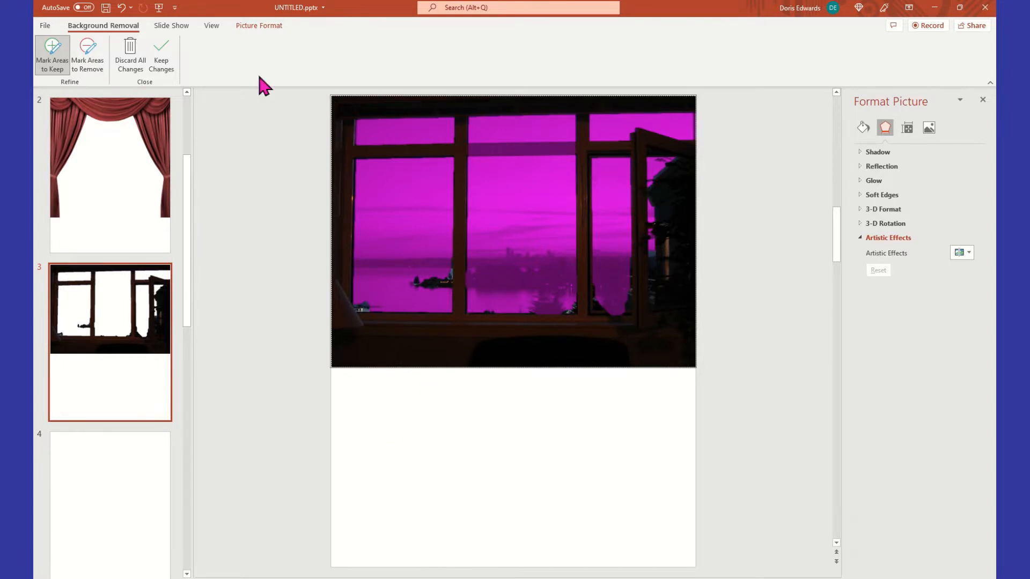
Mark the leftover shoreline and island scraps at the bottom of the left pane for removal.
left_click(87, 60)
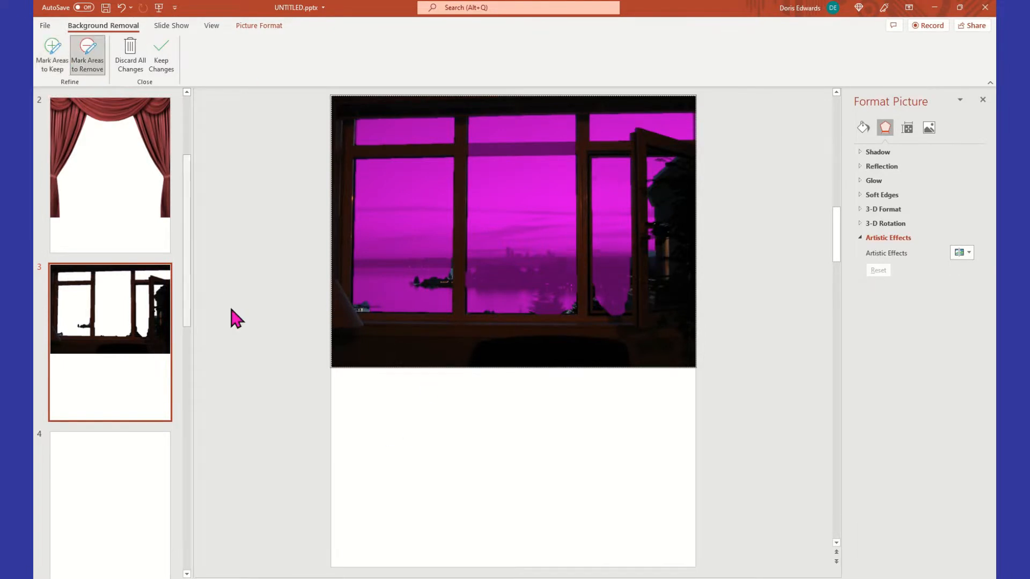
left_click_drag(358, 308, 370, 308)
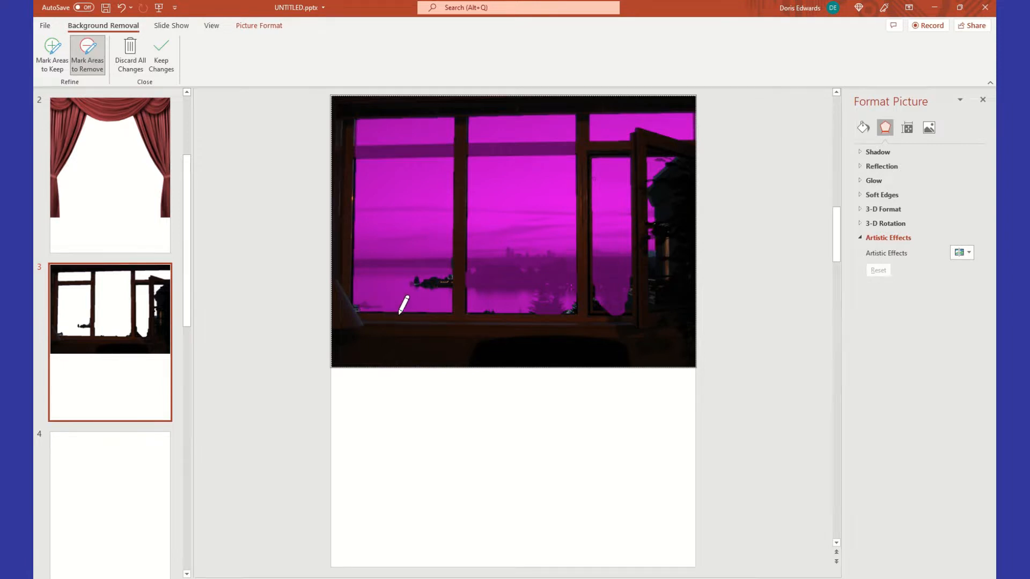
left_click_drag(435, 275, 487, 312)
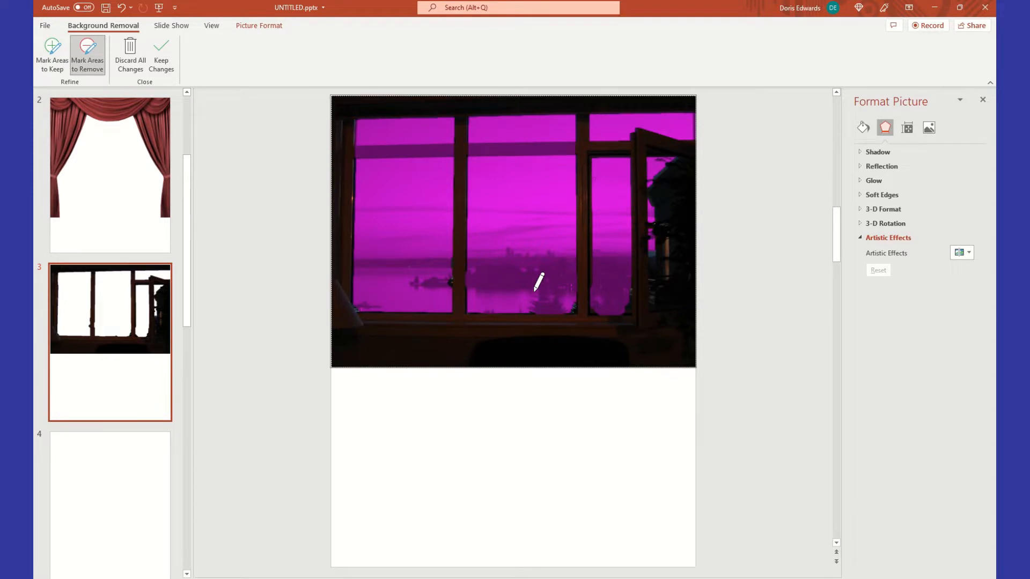
Mark the lower end of the right mullion and the frame corner beneath it as areas to keep.
left_click(52, 58)
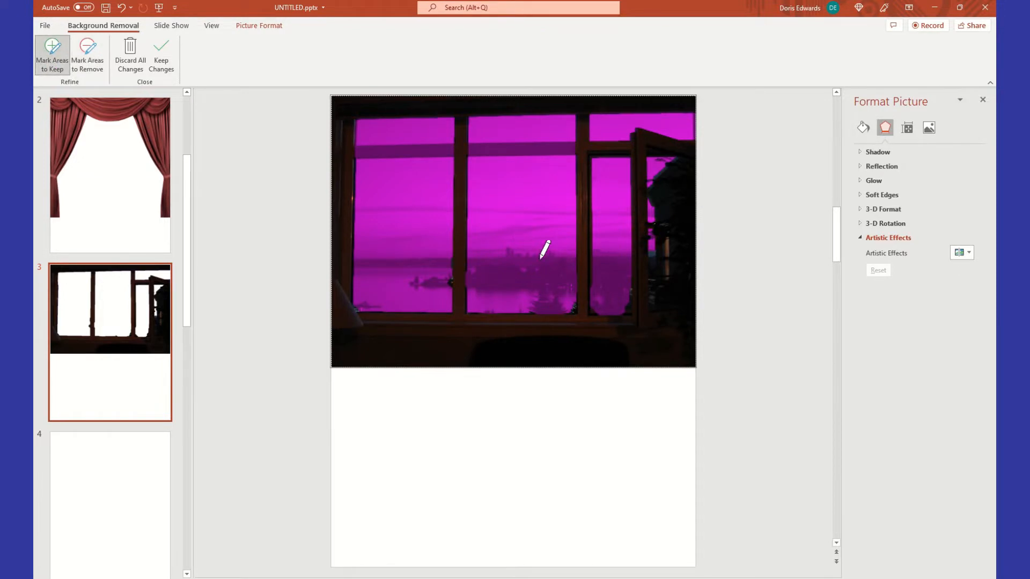
left_click_drag(589, 281, 589, 299)
left_click_drag(588, 297, 598, 333)
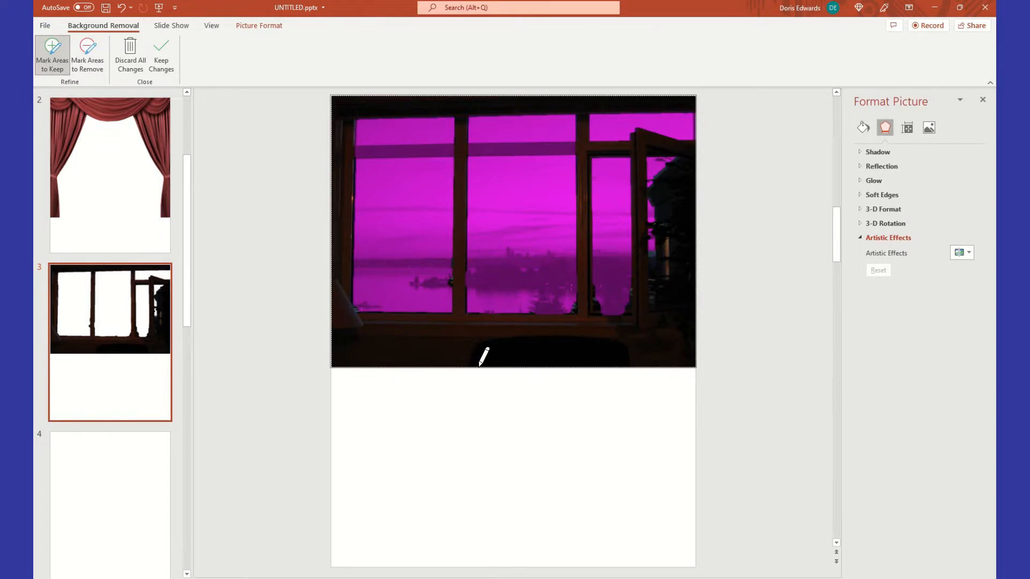
Mark the remaining scenery in the narrow right pane and the centre pane for removal, and apply the background removal.
left_click(100, 54)
mouse_move(602, 309)
left_mouse_down()
mouse_move(602, 289)
mouse_move(604, 310)
left_mouse_up()
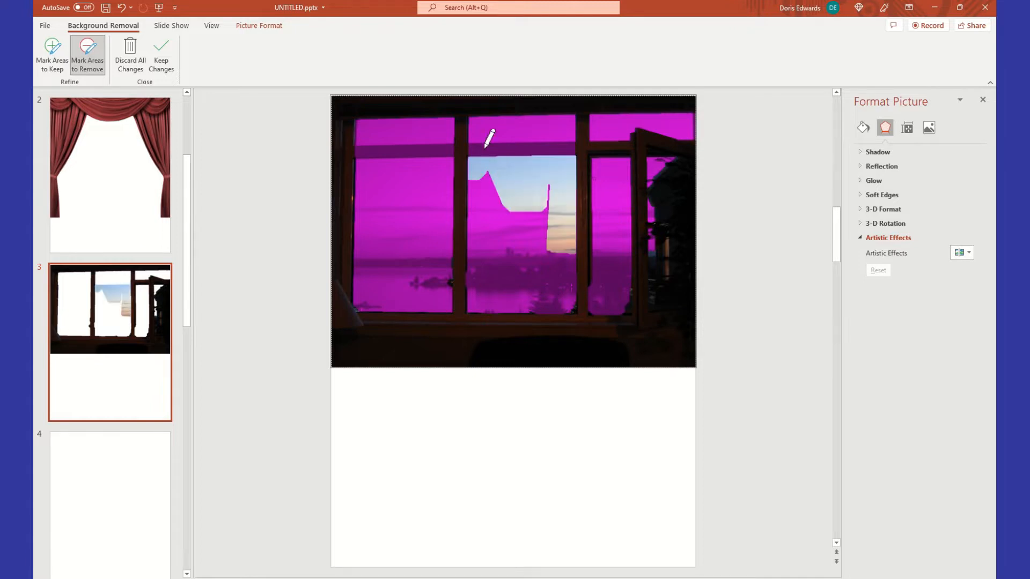
mouse_move(511, 177)
left_mouse_down()
mouse_move(548, 228)
mouse_move(528, 257)
left_mouse_up()
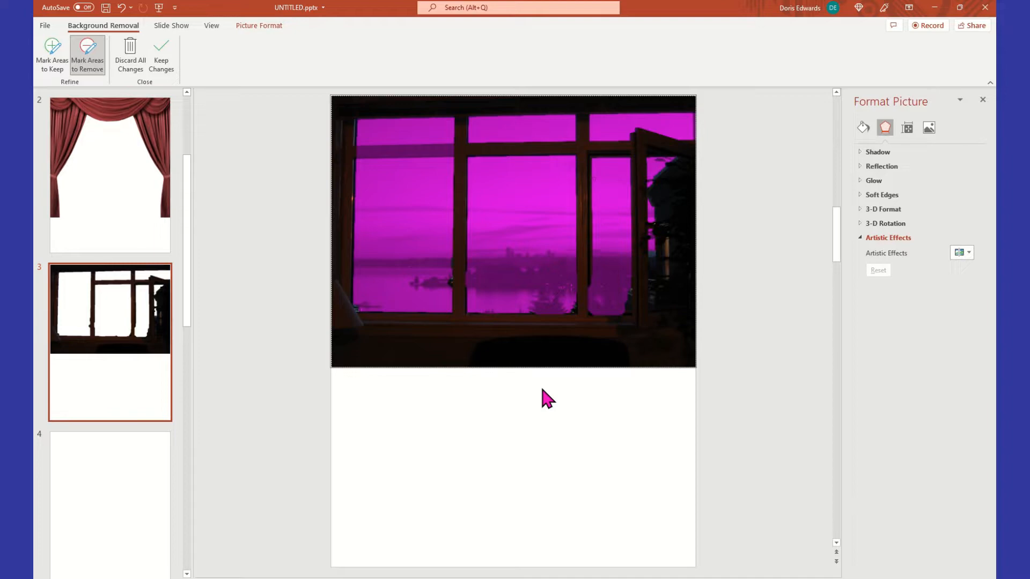
left_click(574, 507)
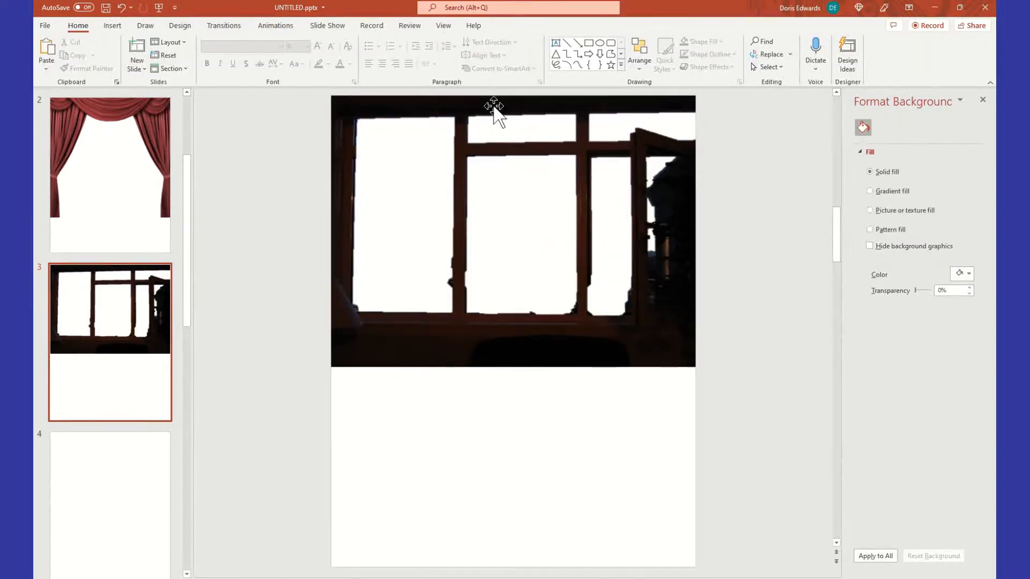
Cut the window frame picture from slide 3 and paste it over the lake landscape on slide 1.
left_click(472, 110)
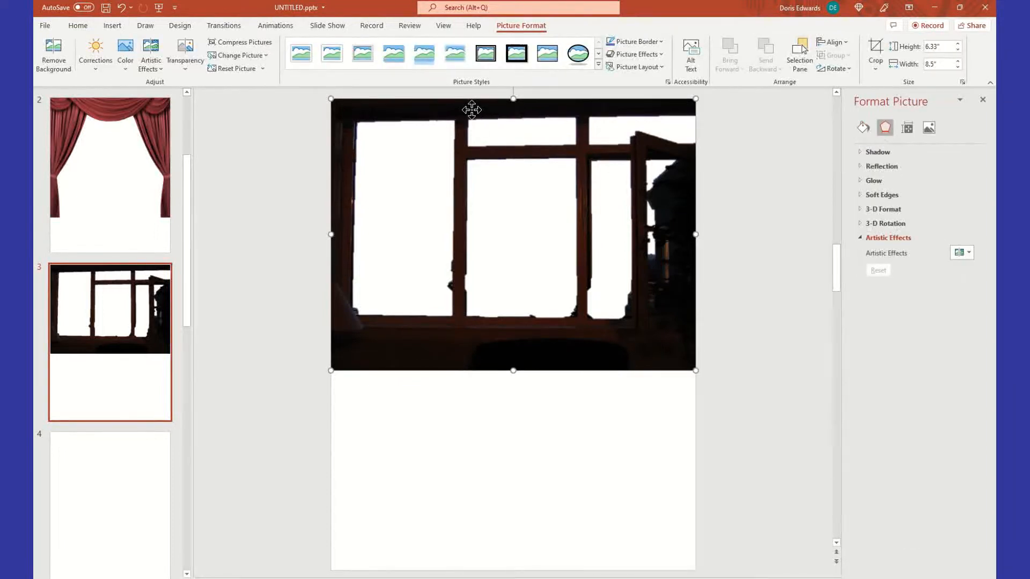
right_click(472, 110)
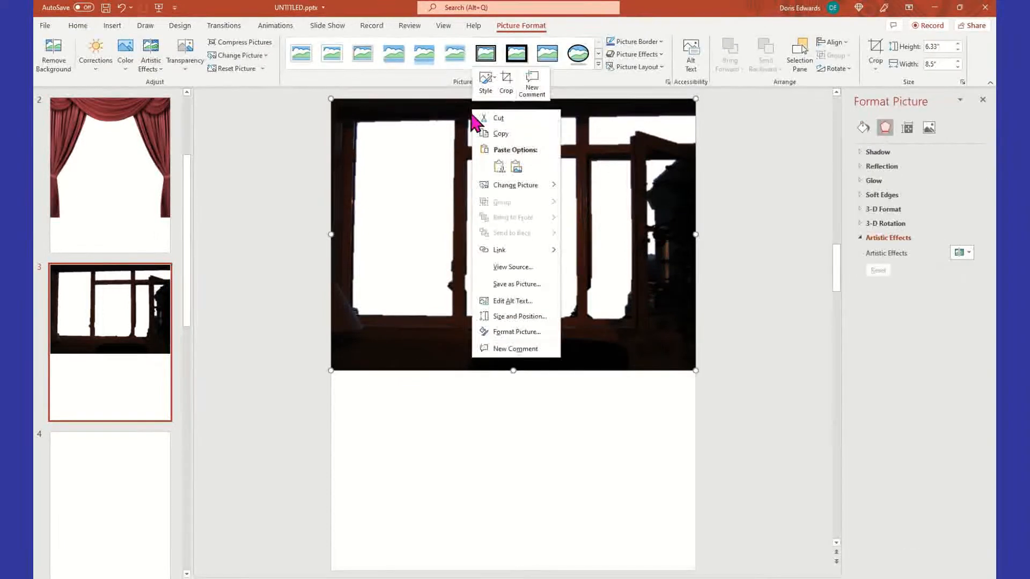
left_click(512, 118)
scroll(149, 284, "up", 2)
scroll(150, 284, "up", 2)
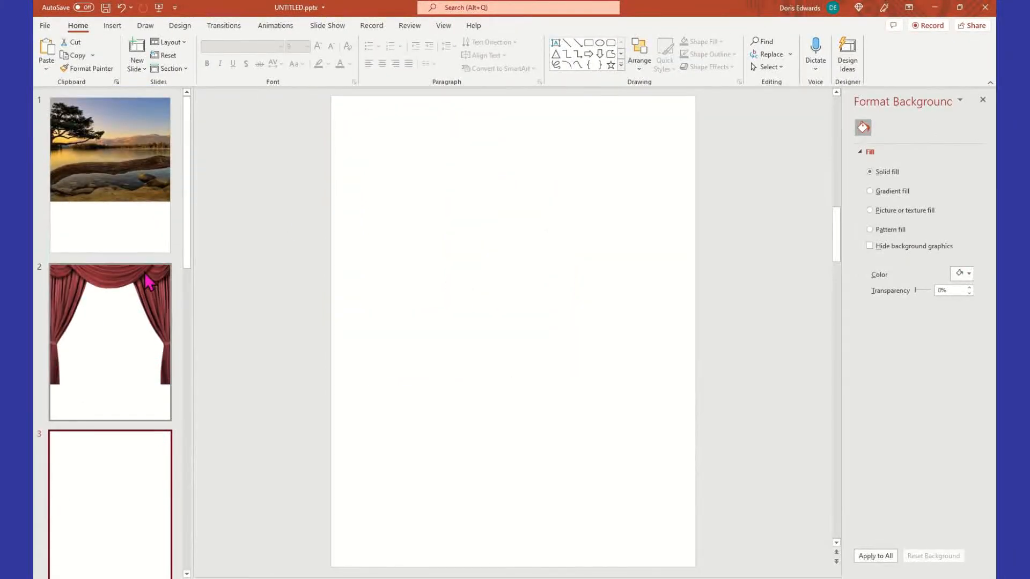
left_click(144, 194)
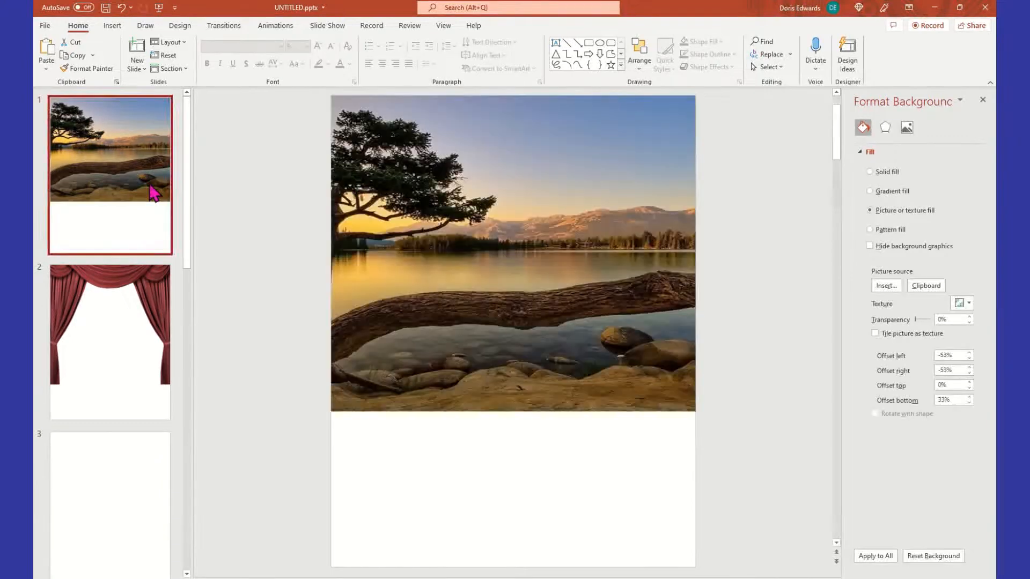
right_click(416, 157)
left_click(442, 178)
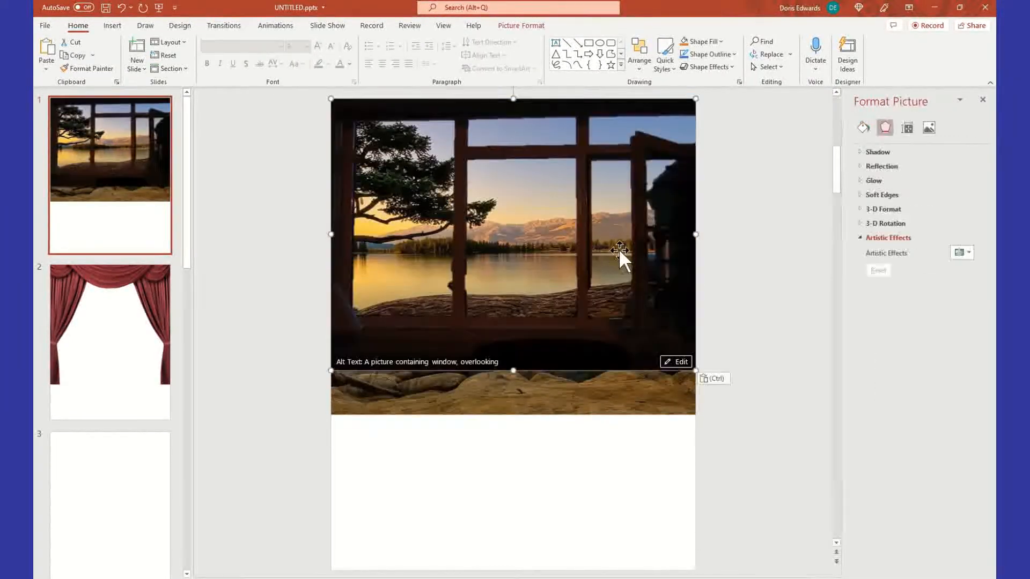
mouse_move(620, 241)
left_mouse_down()
mouse_move(608, 263)
mouse_move(621, 241)
left_mouse_up()
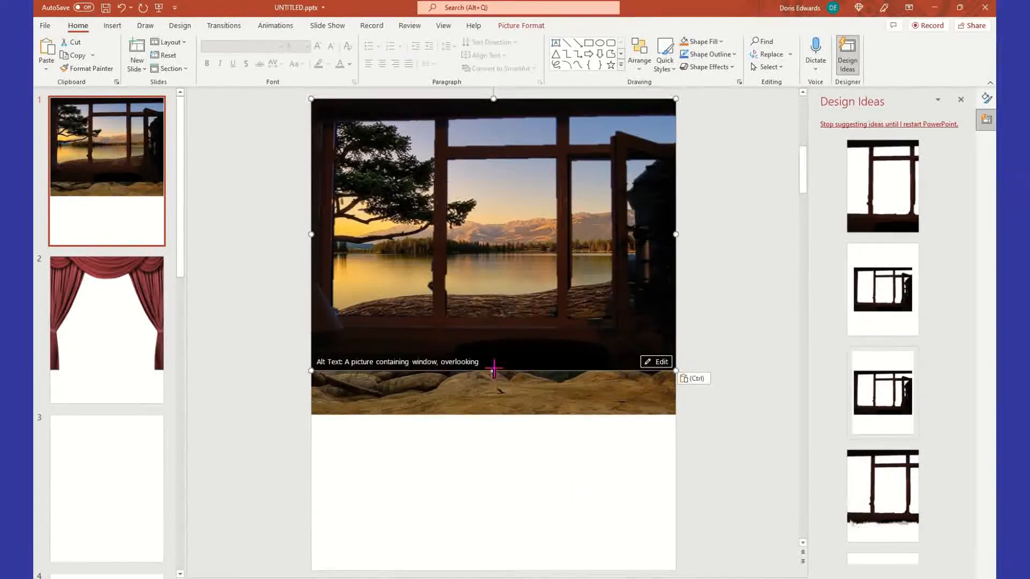
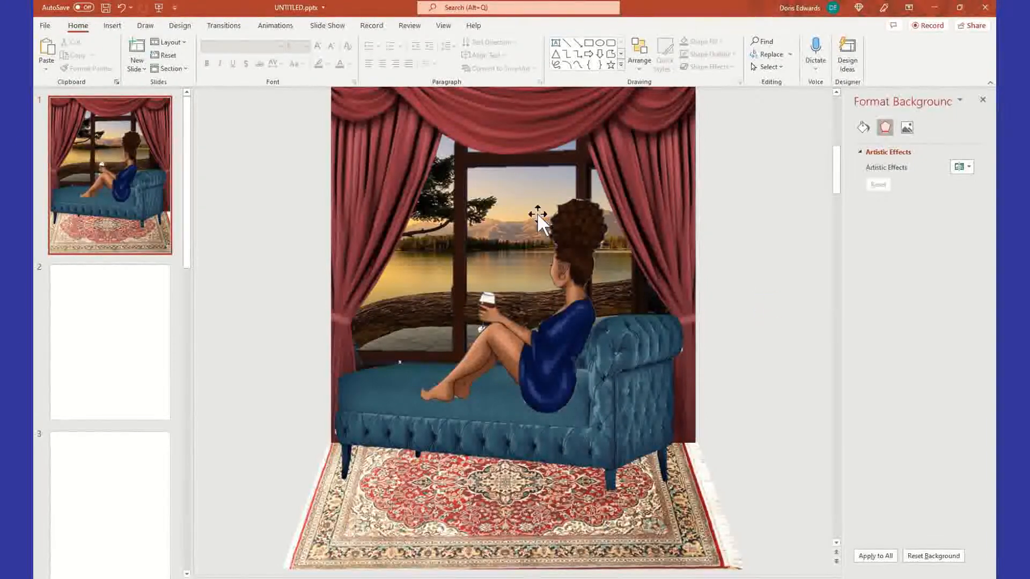
Select and deselect the seated woman's picture on slide 1, and open the blank slide 2.
left_click(588, 221)
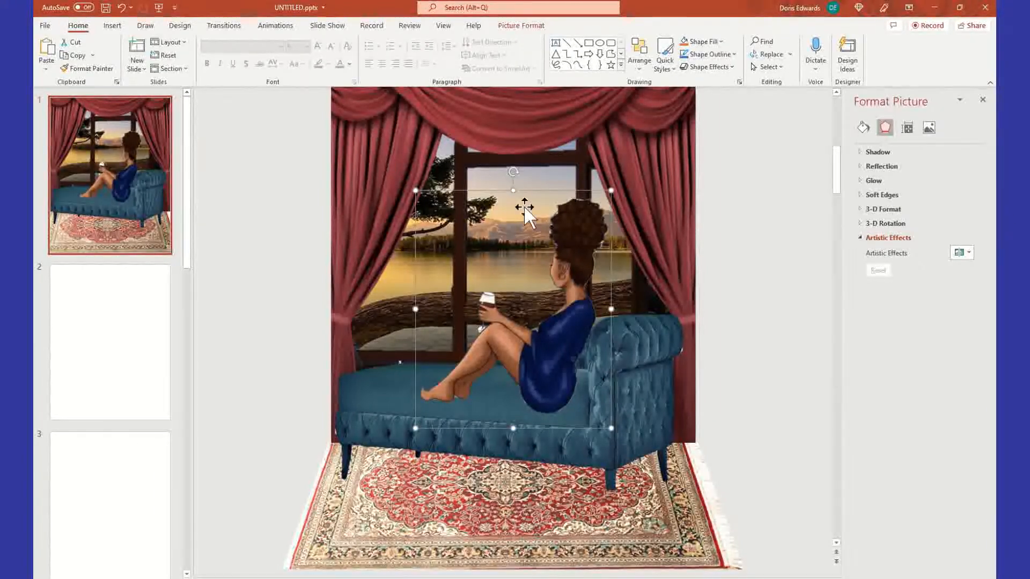
left_click(785, 236)
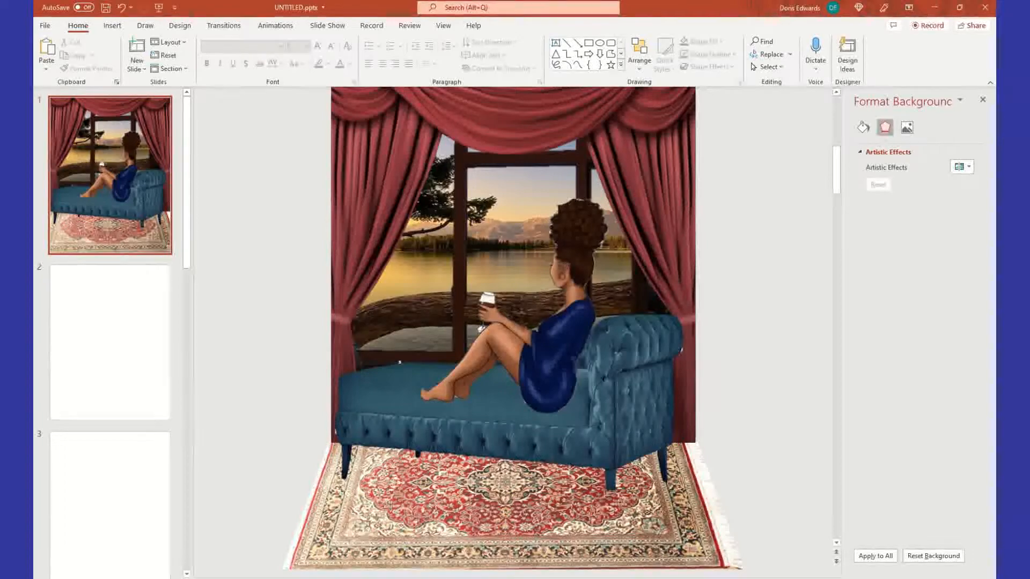
left_click(161, 311)
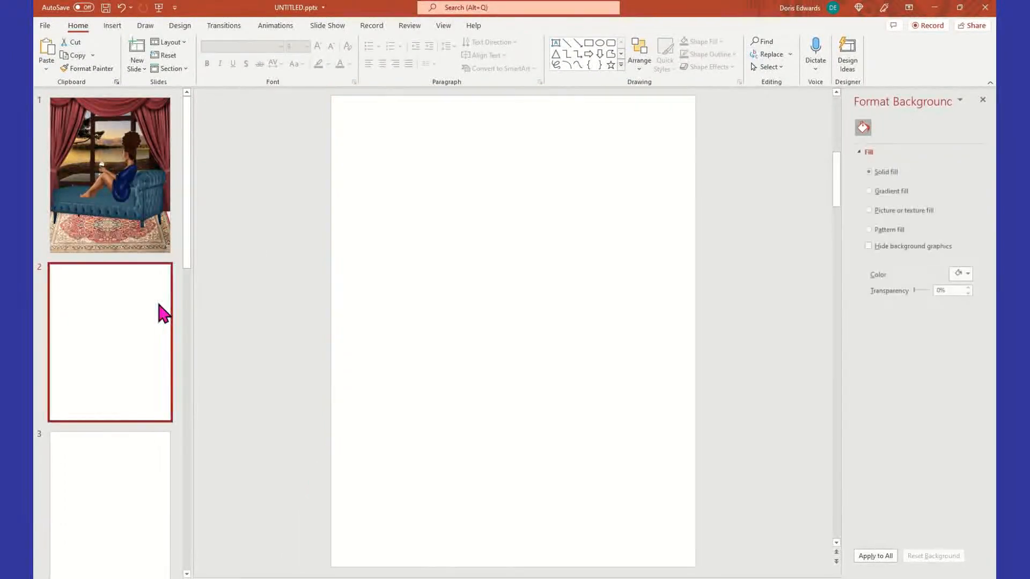
Paste the copied scene picture onto blank slide 2 and fit it to the page at 11" high and 8.49" wide.
right_click(437, 137)
left_click(464, 164)
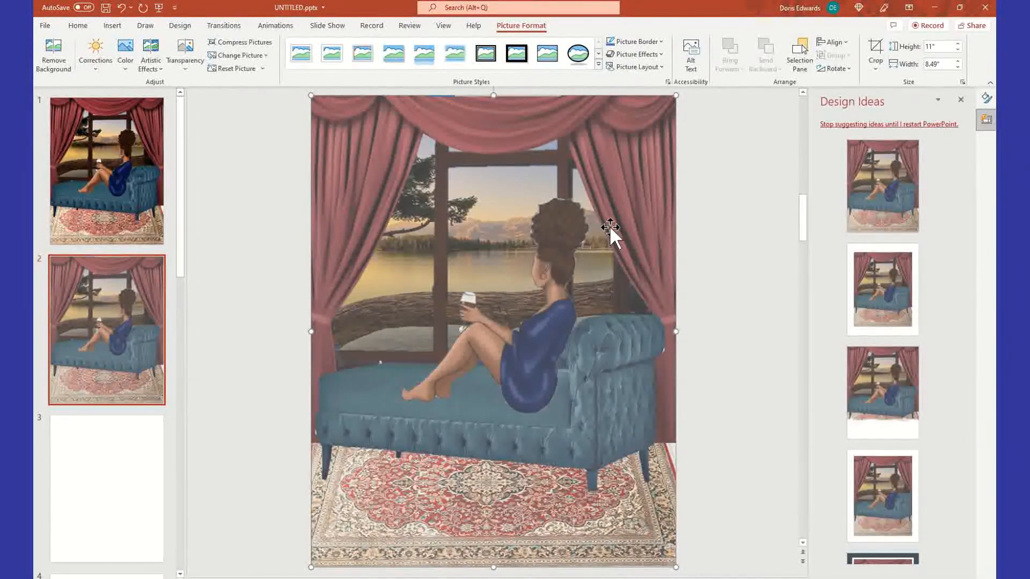
left_click(735, 252)
left_click(592, 273)
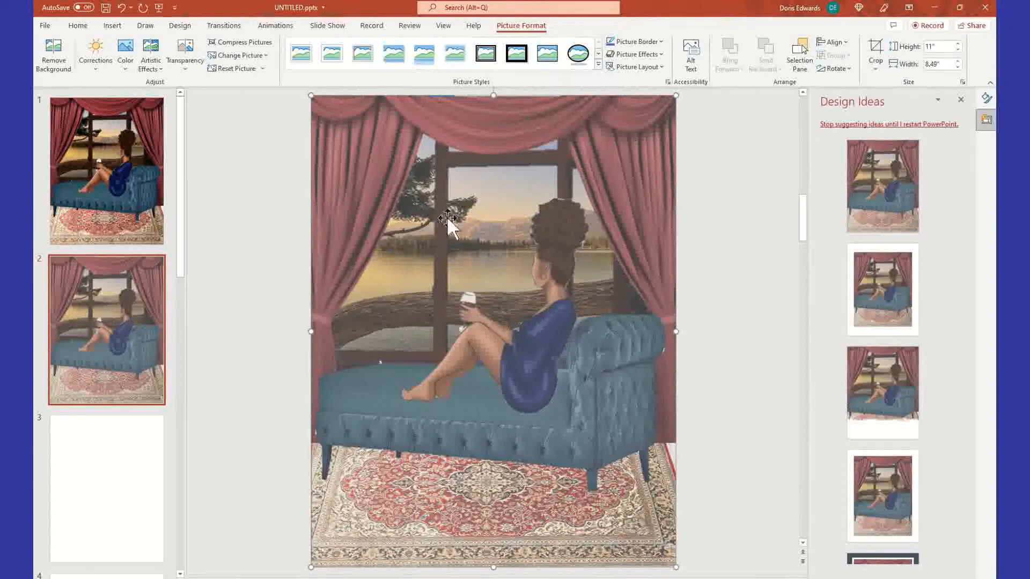
Compare the black-framed version on slide 5 with the layered scene on slide 1 and the picture on slide 2.
left_click(126, 309)
scroll(126, 308, "down", 5)
left_click(131, 330)
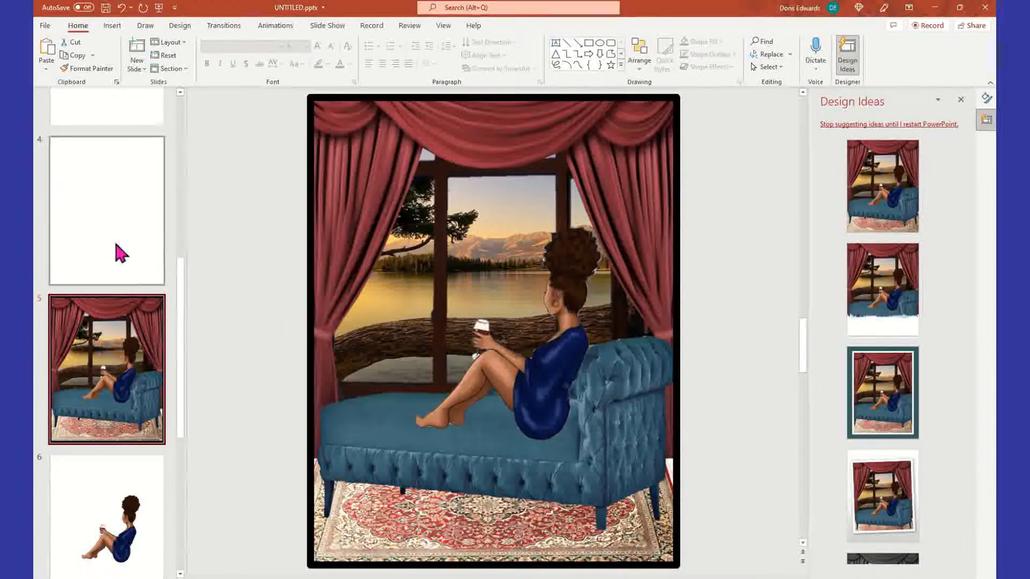
scroll(114, 253, "up", 5)
left_click(137, 191)
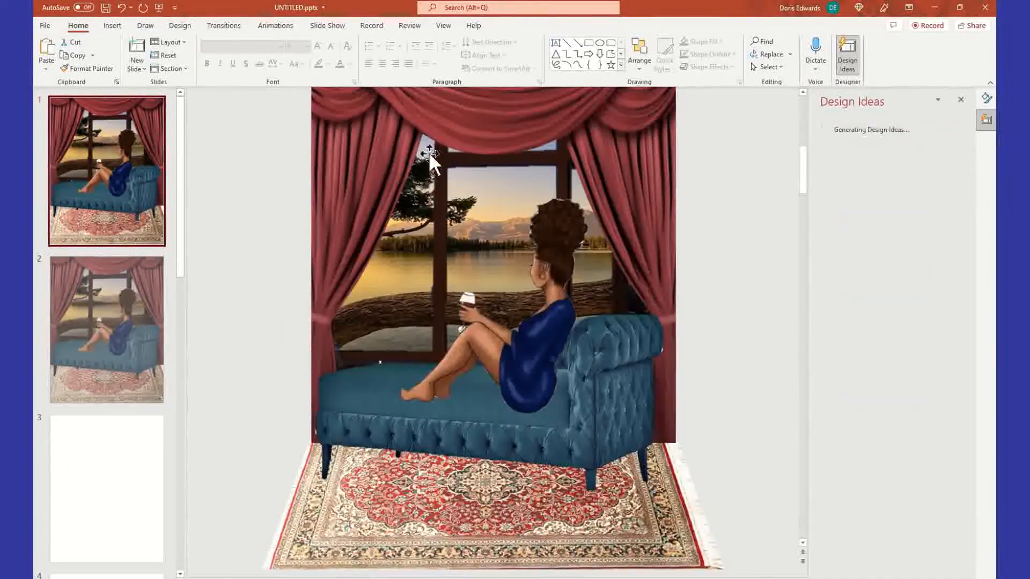
left_click(142, 331)
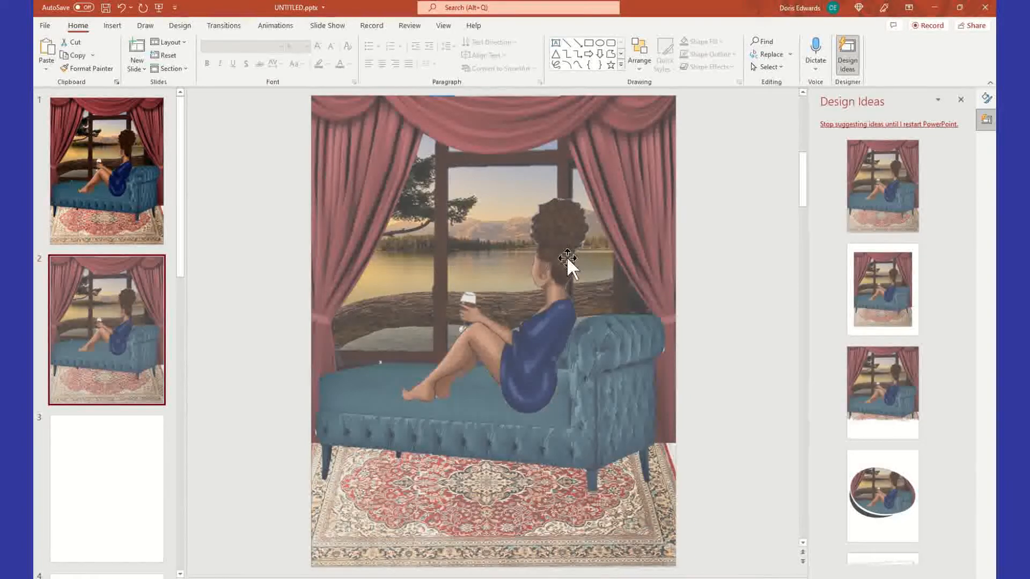
Give the scene picture on slide 2 a solid black outline.
left_click(525, 183)
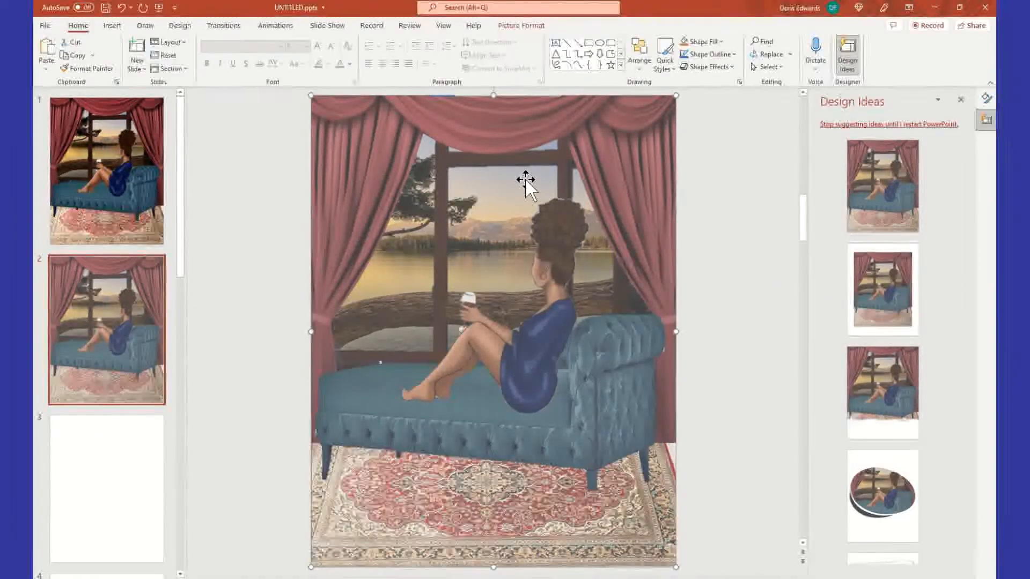
right_click(578, 183)
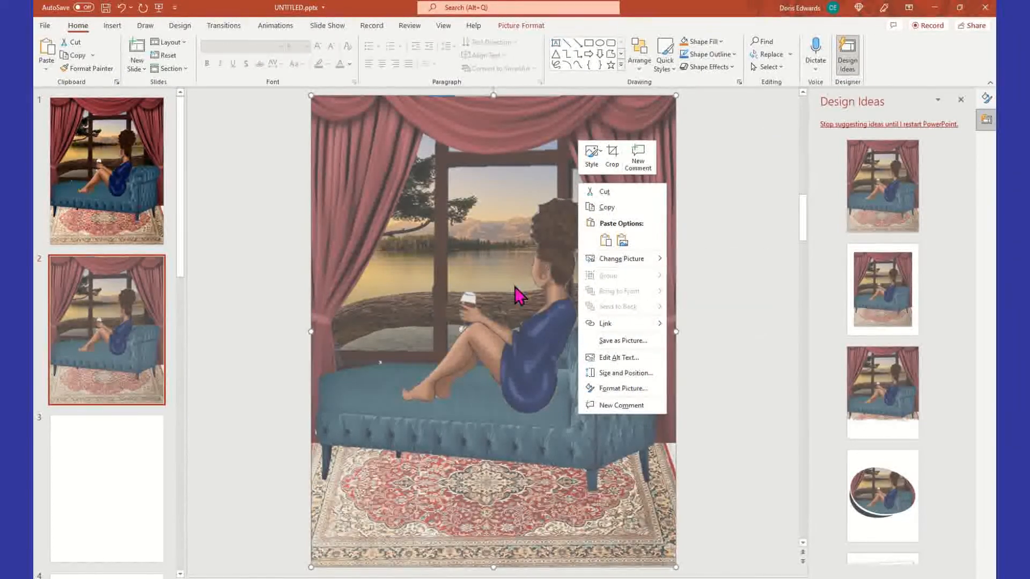
left_click(644, 391)
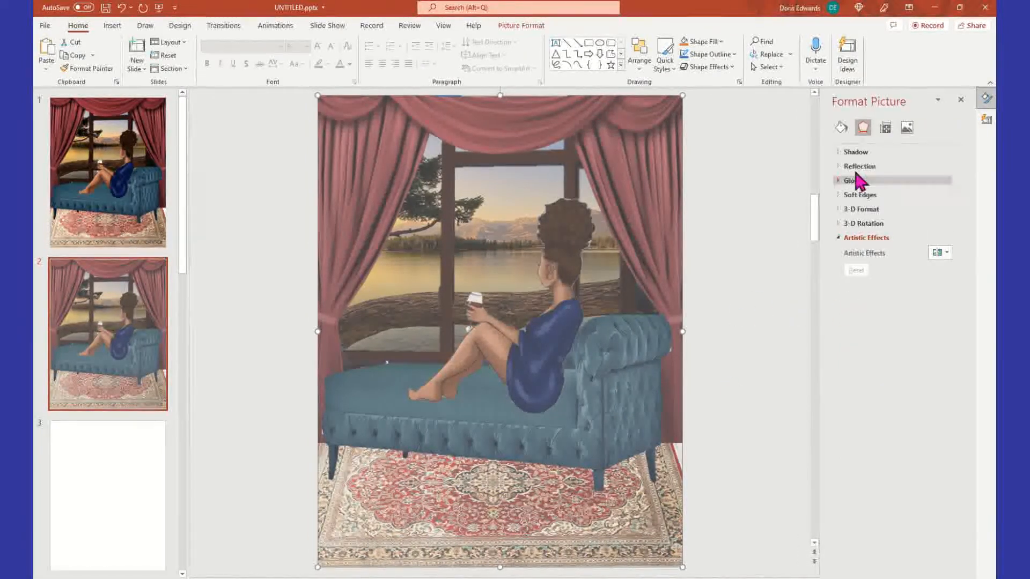
left_click(842, 129)
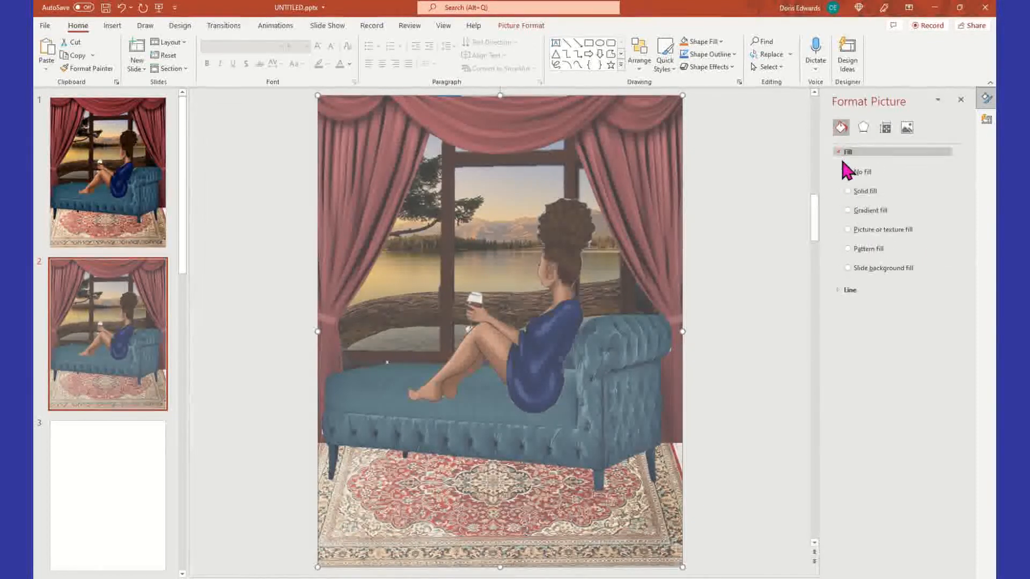
left_click(852, 292)
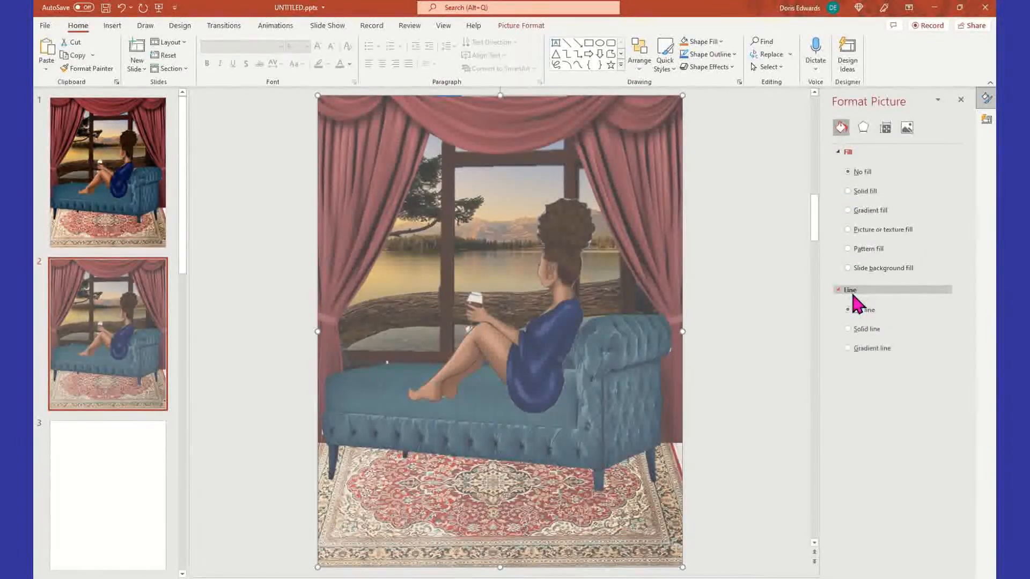
left_click(866, 329)
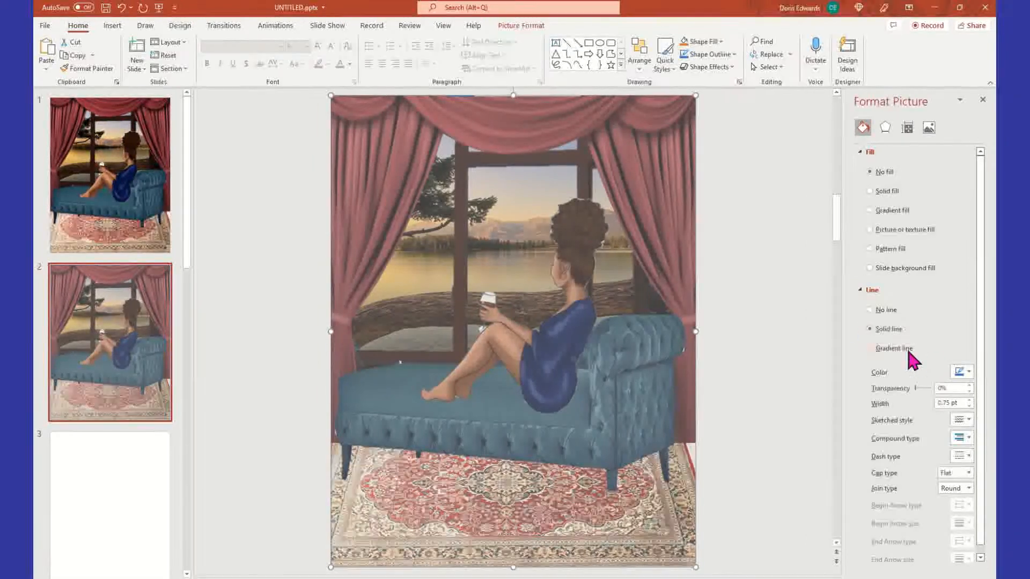
left_click(969, 373)
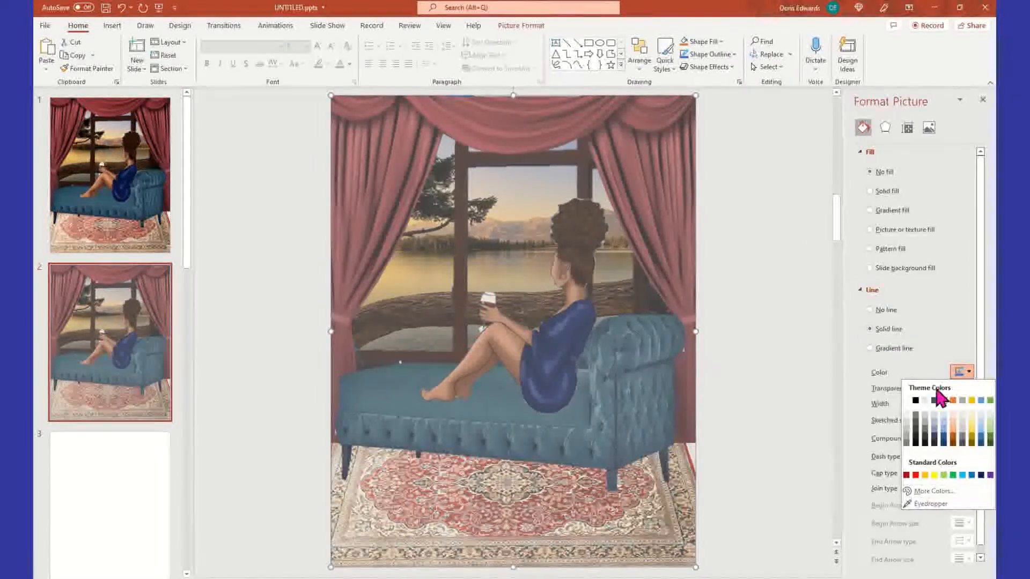
left_click(920, 410)
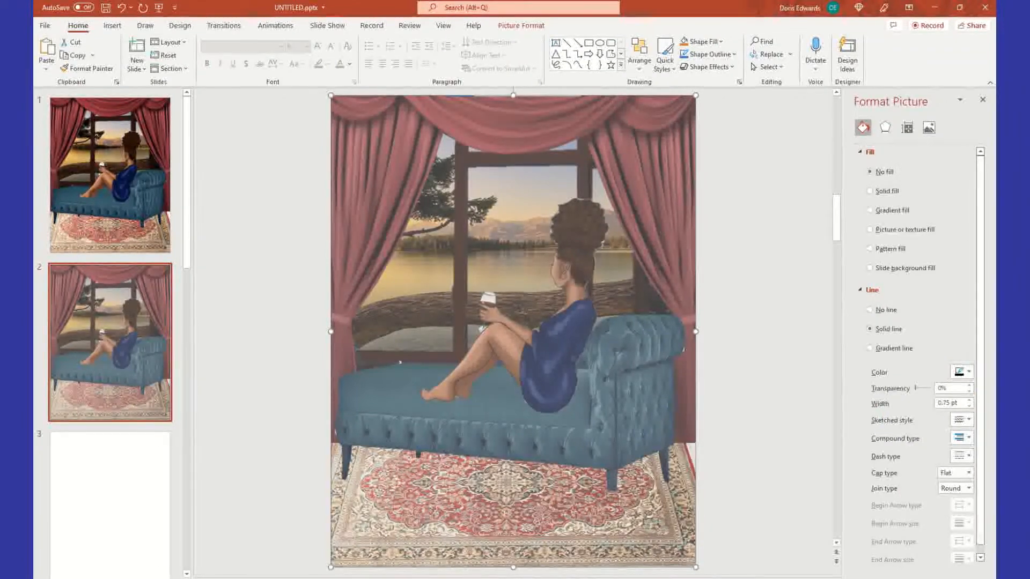
Increase the outline width of slide 2's picture until it forms a thick black border.
left_click(969, 400)
left_click(969, 400)
left_click(968, 400)
left_click(969, 400)
left_click(968, 400)
left_click_drag(969, 402, 969, 401)
left_click(746, 364)
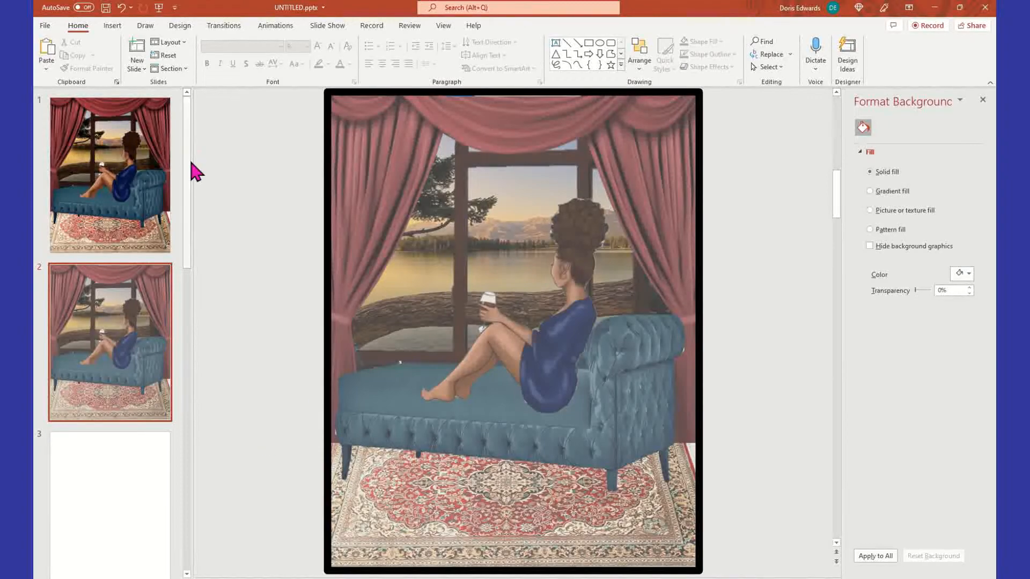
Shift the bordered picture on slide 2 out of place and realign it with the page.
left_click(143, 208)
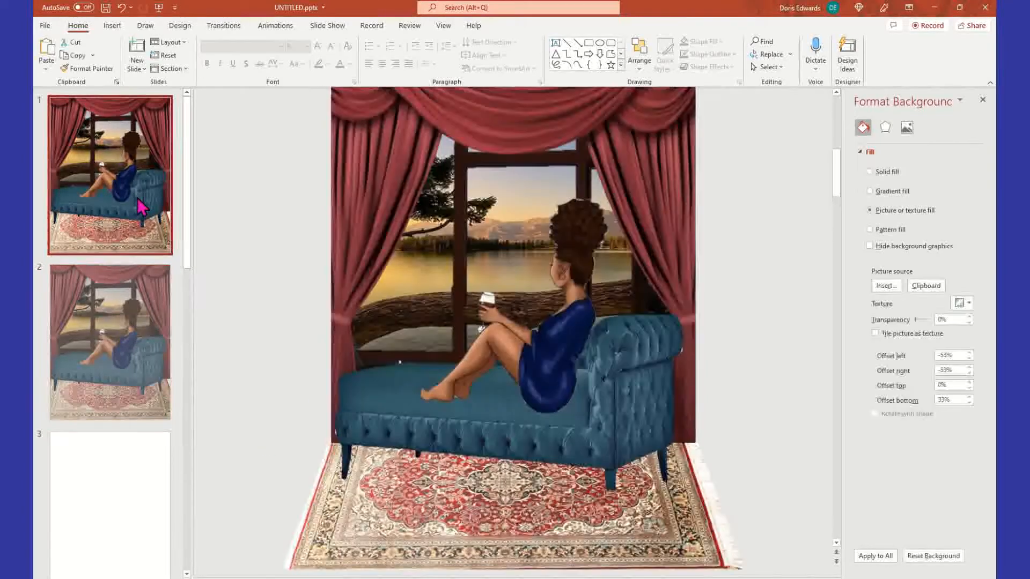
left_click(121, 289)
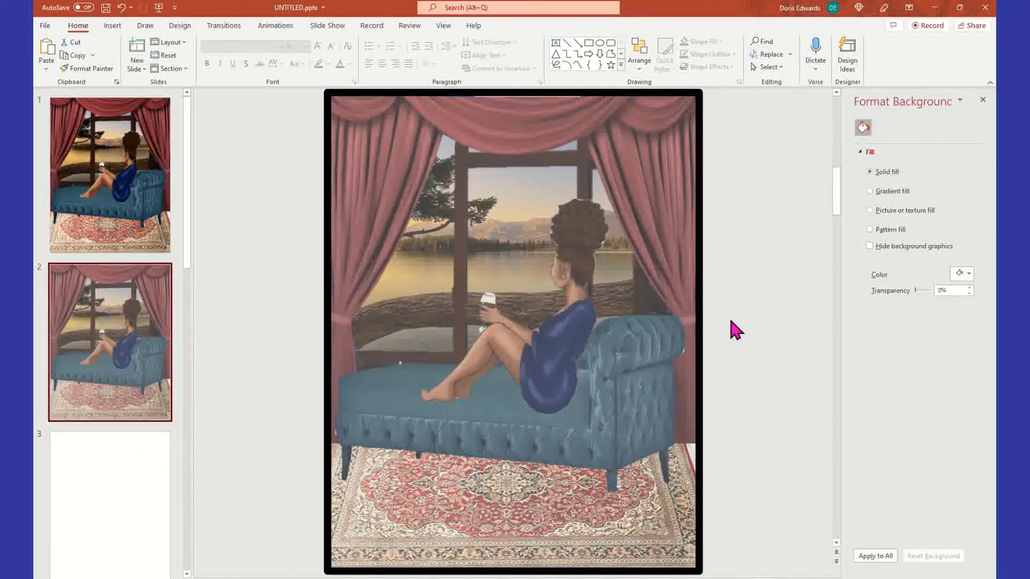
left_click(444, 99)
left_click_drag(444, 99, 414, 154)
right_click(413, 153)
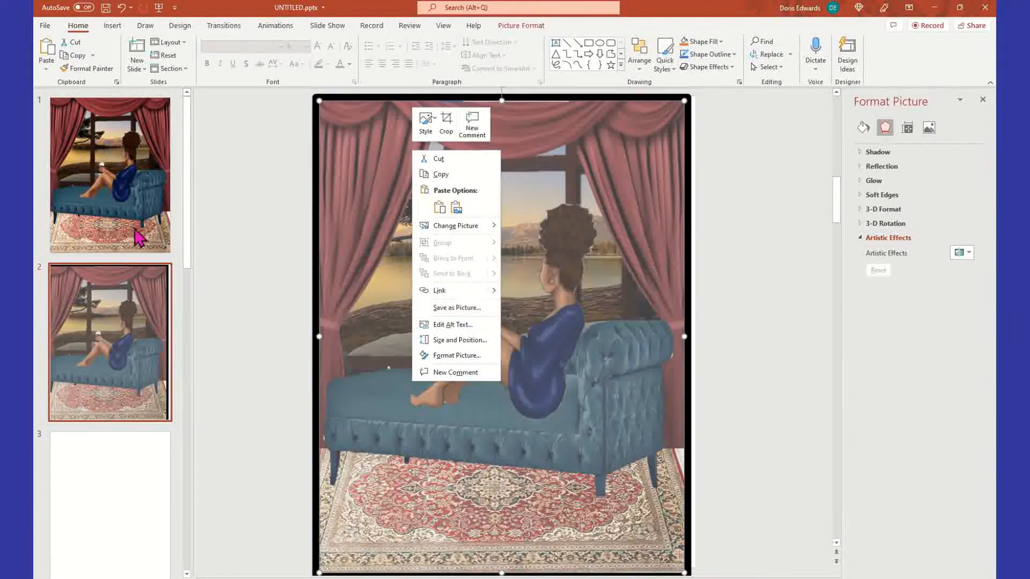
key("Escape")
mouse_move(387, 226)
left_mouse_down()
mouse_move(412, 234)
mouse_move(359, 215)
mouse_move(415, 238)
mouse_move(395, 223)
left_mouse_up()
left_click(793, 229)
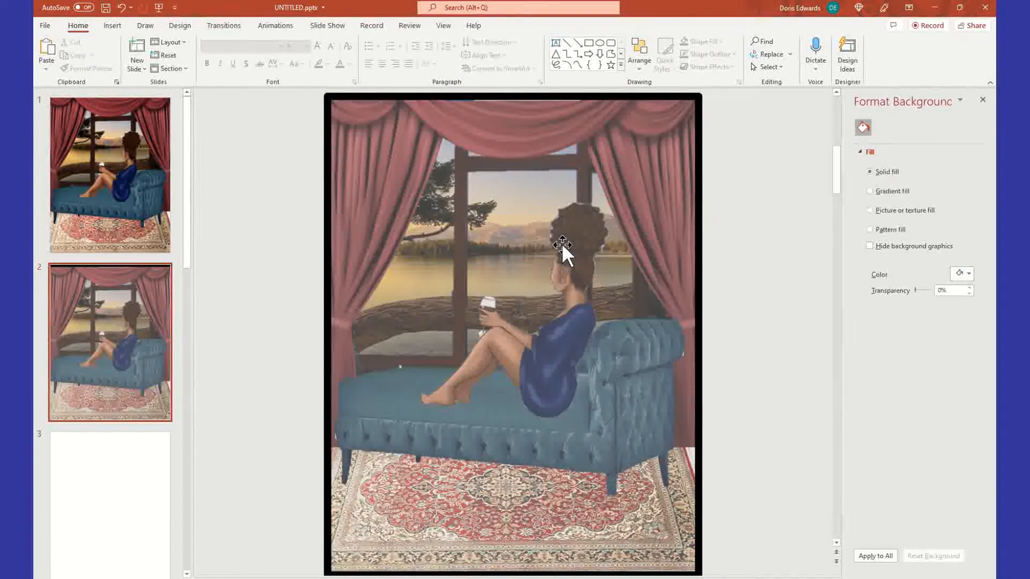
Take a screen snip of the composed scene on slide 1, limited to the slide's page area.
left_click(142, 225)
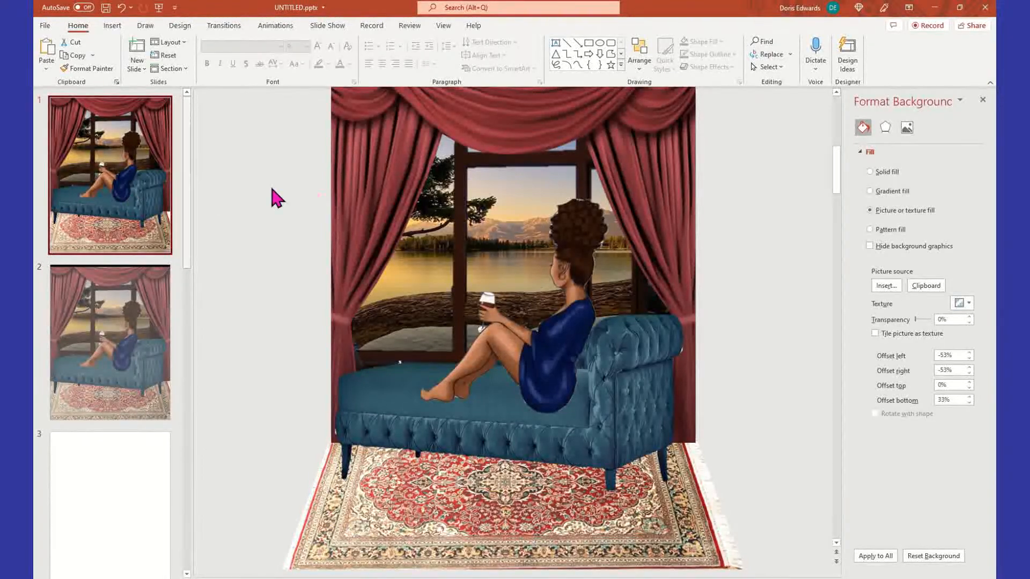
left_click(268, 230)
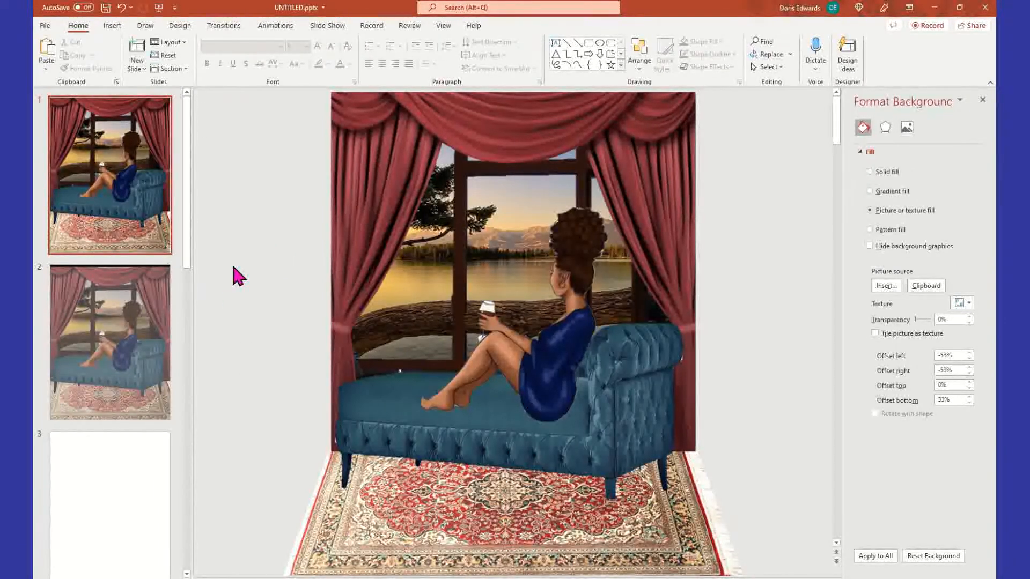
key("super+shift+s")
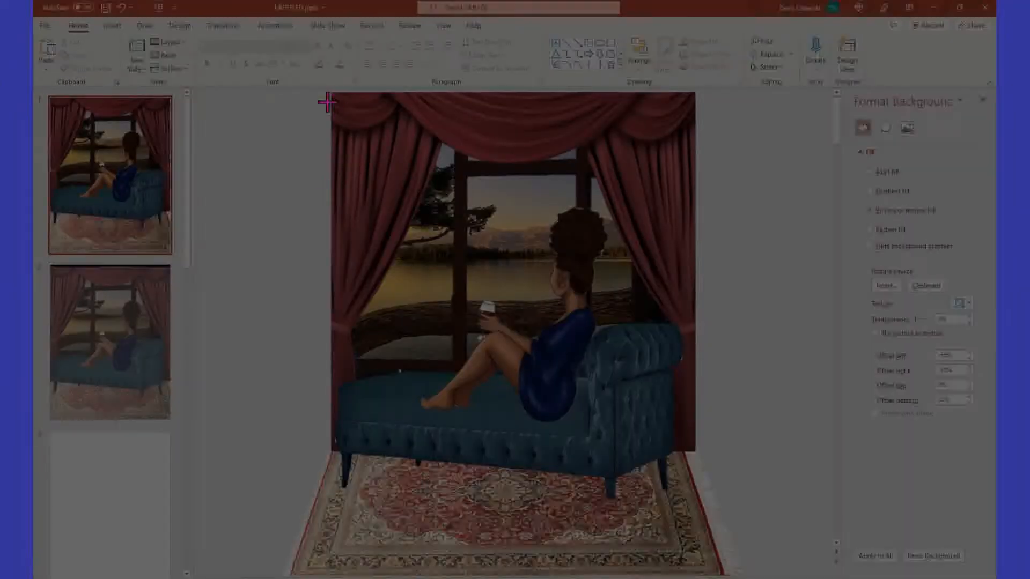
left_click_drag(333, 92, 695, 569)
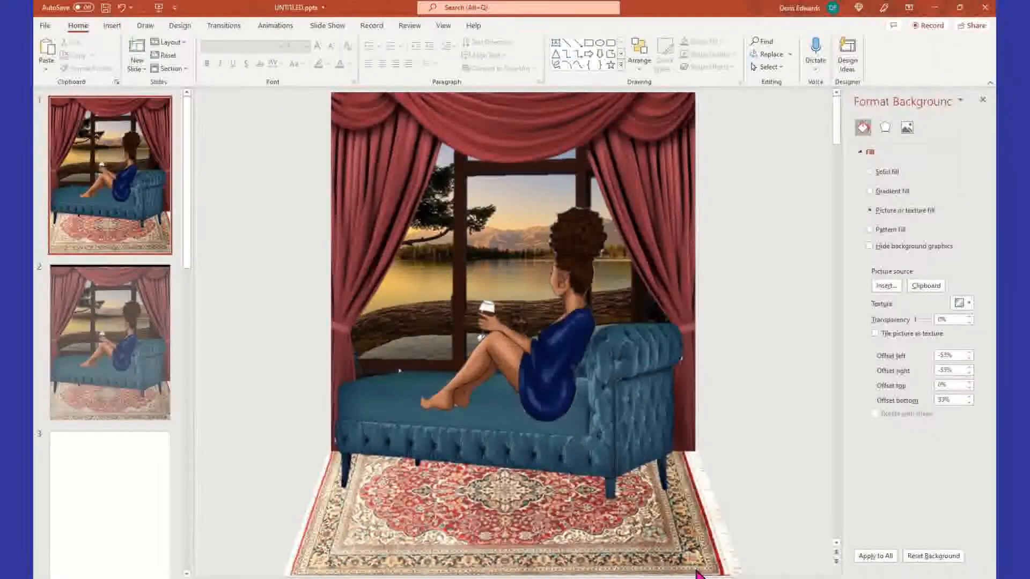
Paste the snip onto blank slide 3 and enlarge it to cover the whole page.
left_click(135, 480)
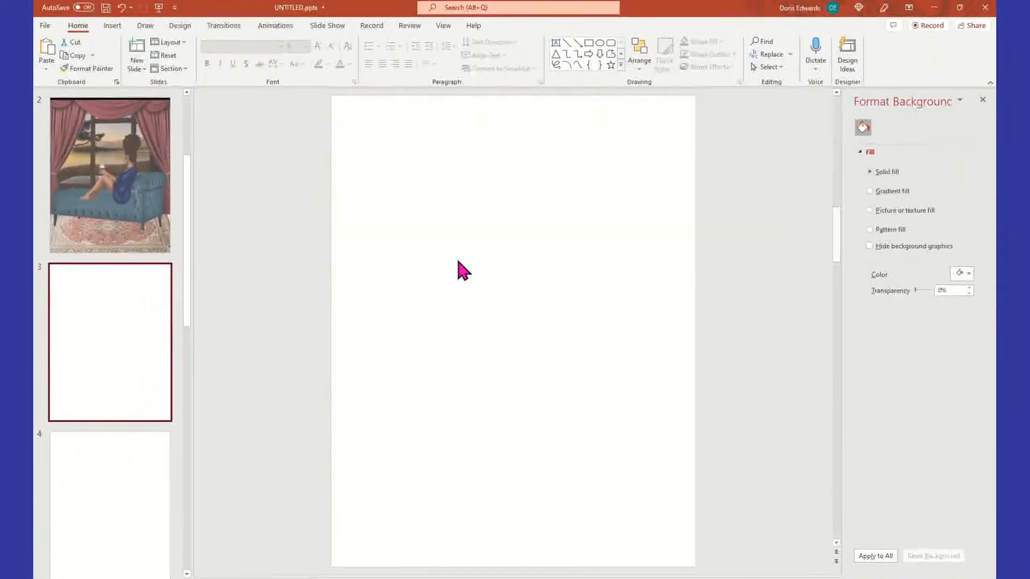
right_click(400, 165)
left_click(428, 193)
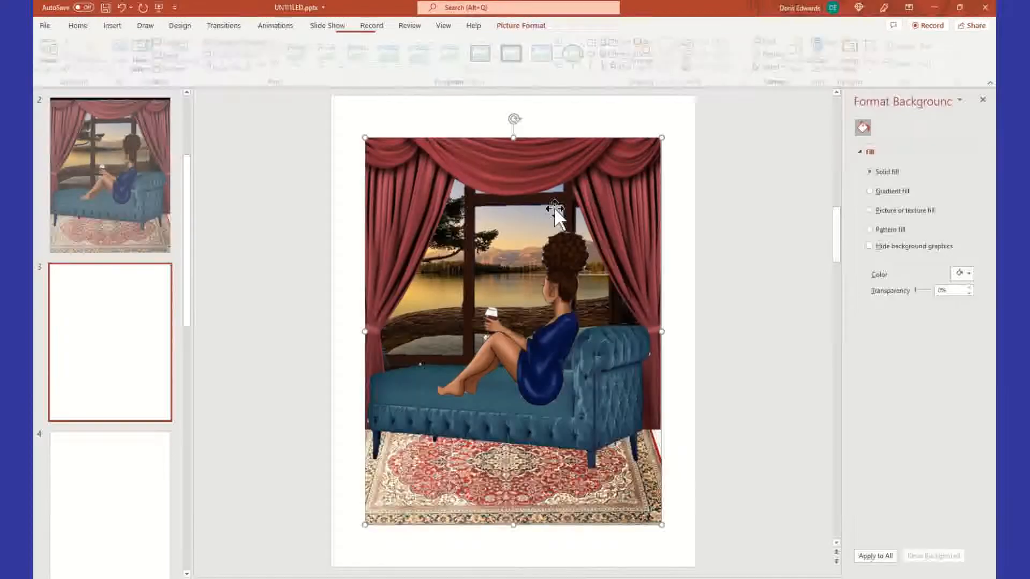
left_click_drag(498, 363, 464, 323)
left_click_drag(607, 485, 636, 570)
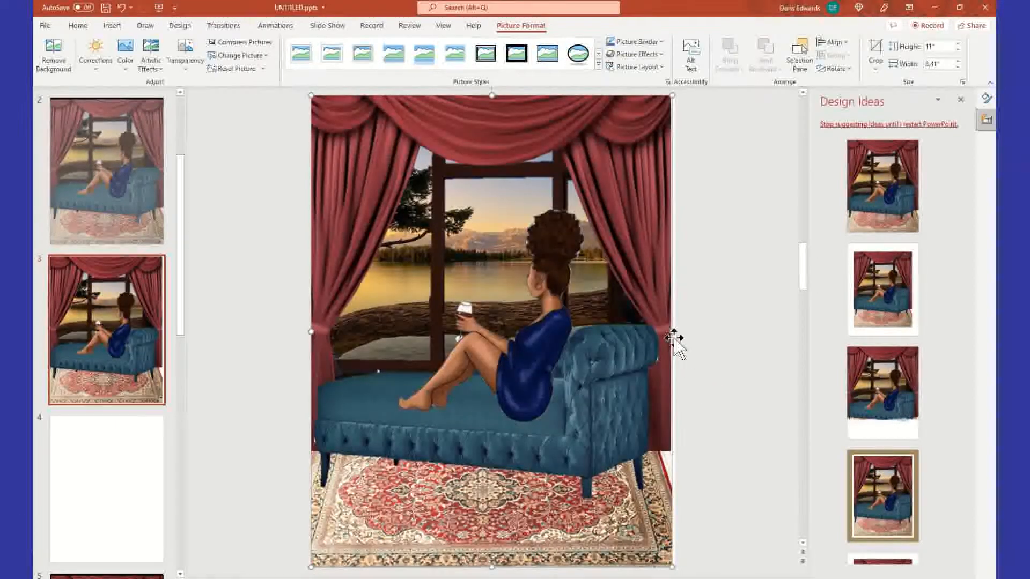
left_click_drag(674, 334, 677, 332)
left_click(721, 340)
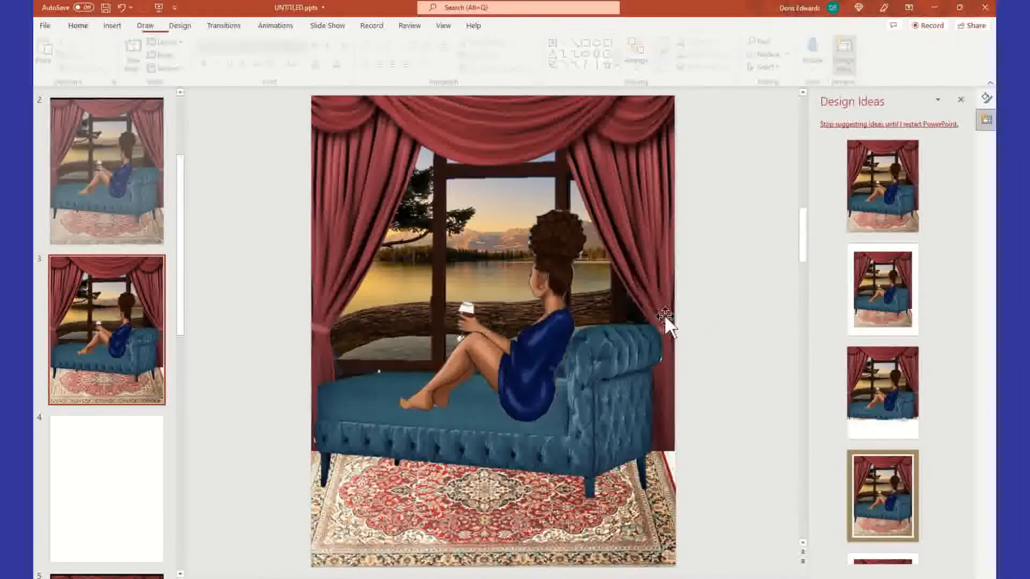
Give slide 3's full-page picture a solid black outline with a width of 10.25 pt.
left_click(126, 202)
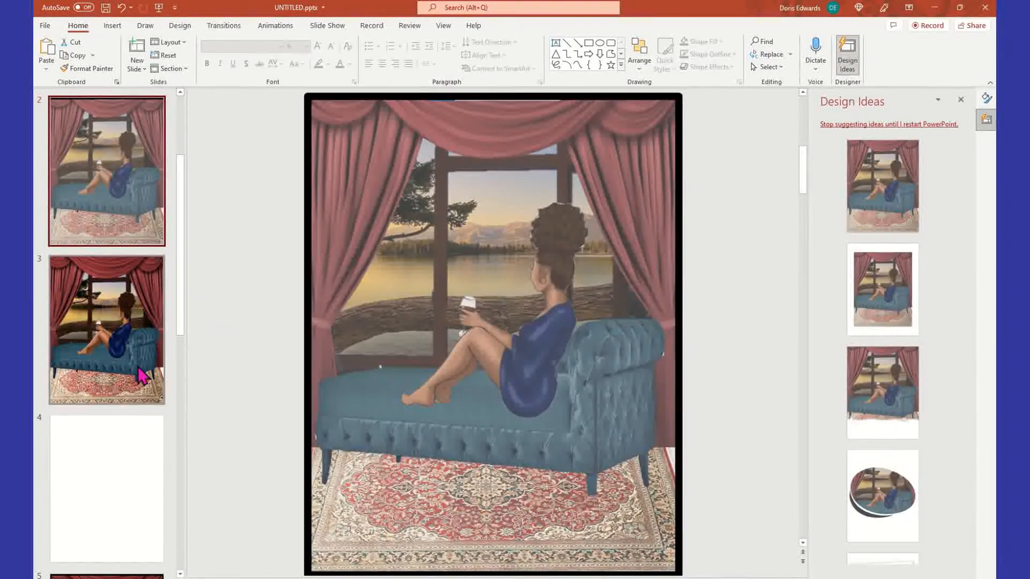
left_click(137, 392)
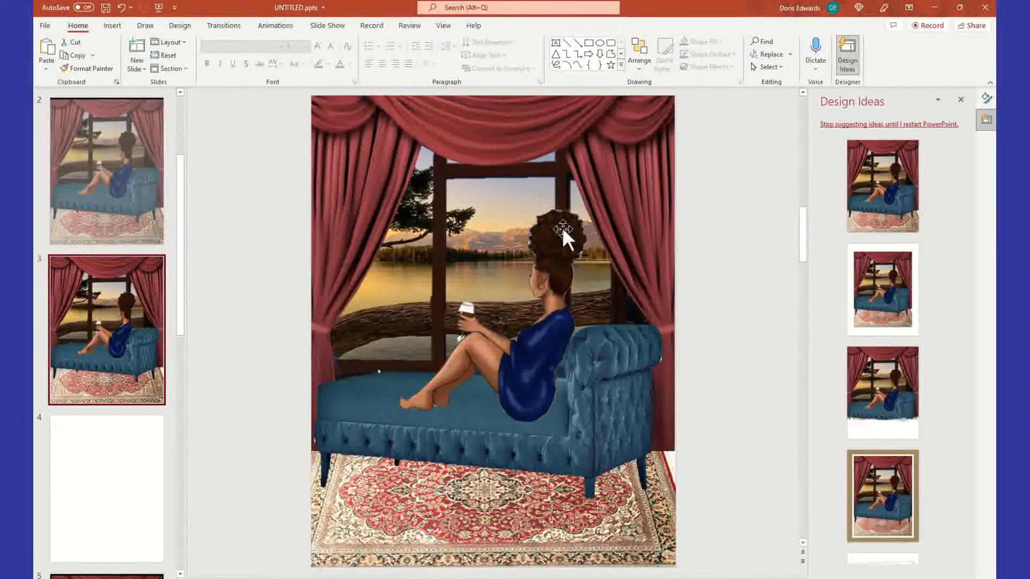
left_click(561, 153)
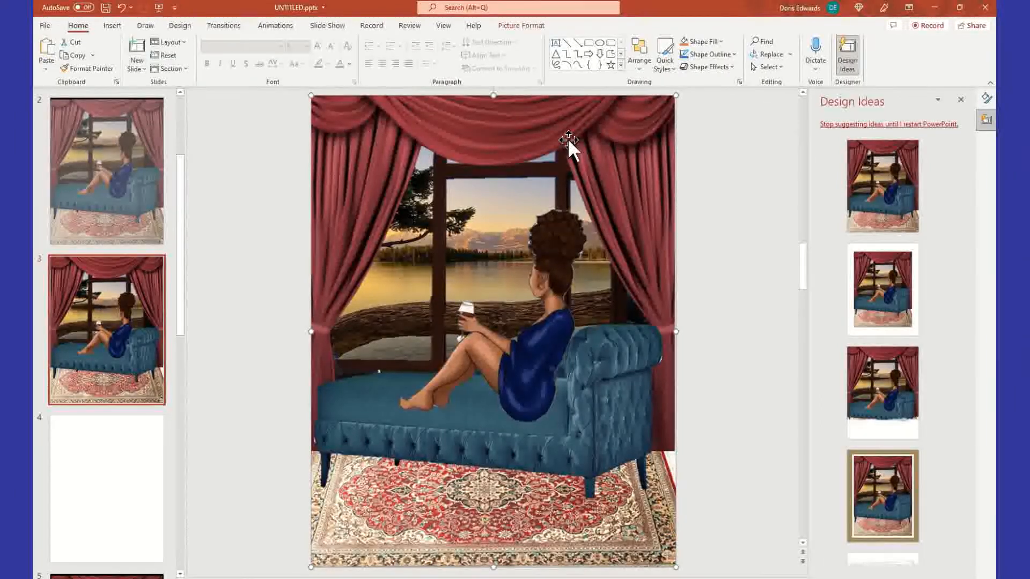
right_click(532, 156)
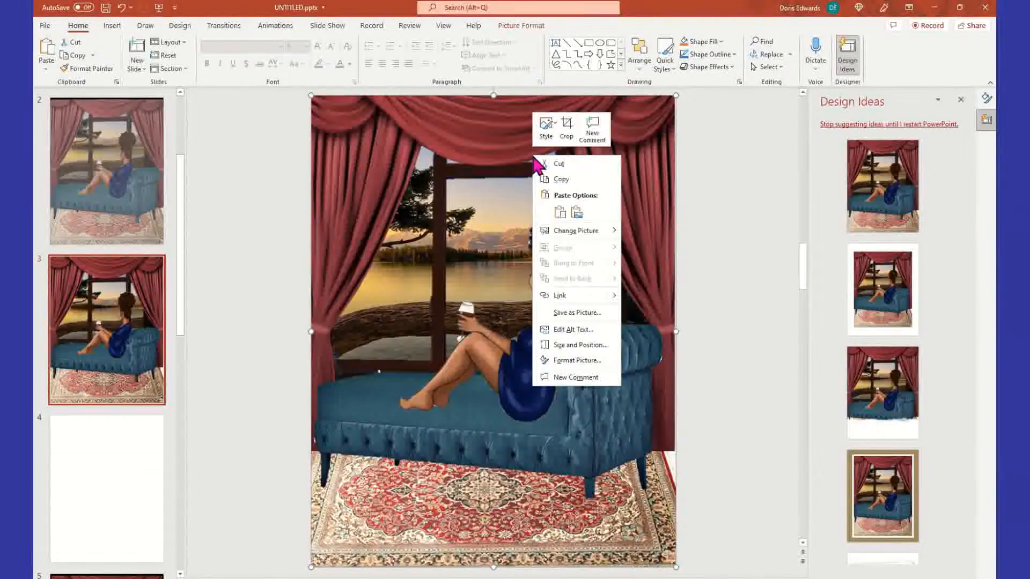
left_click(600, 361)
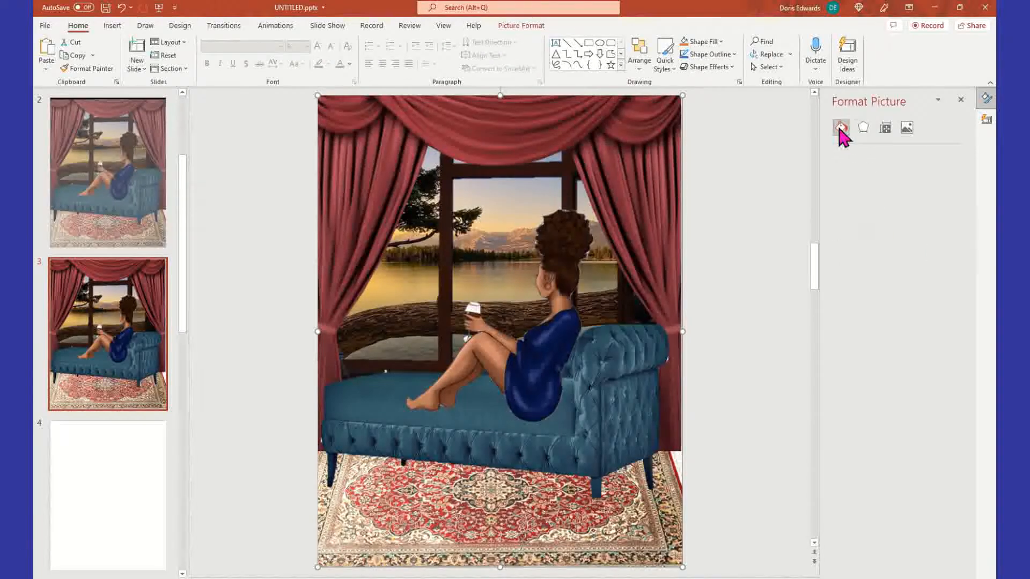
left_click(861, 330)
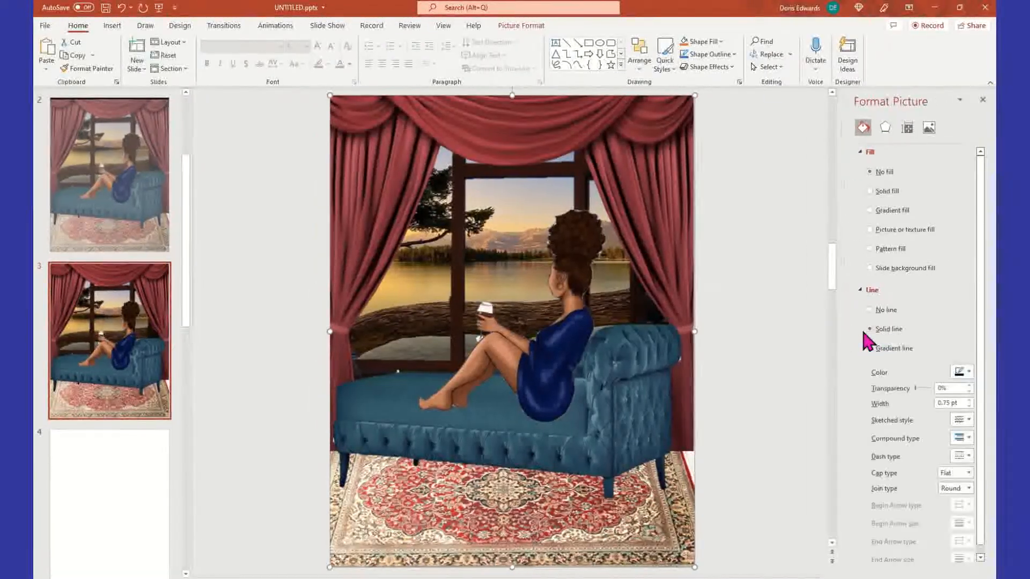
left_click(969, 372)
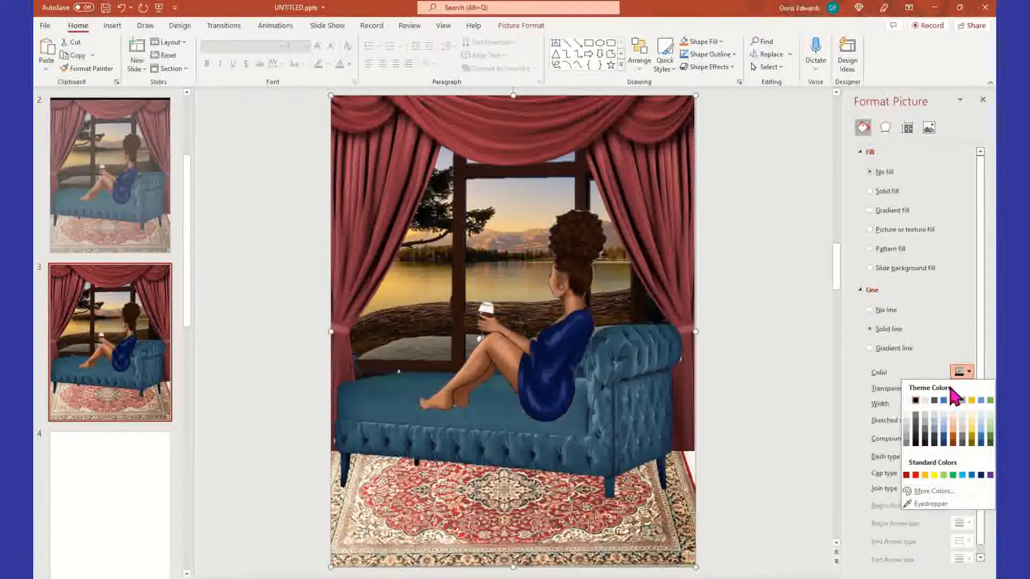
left_click(916, 402)
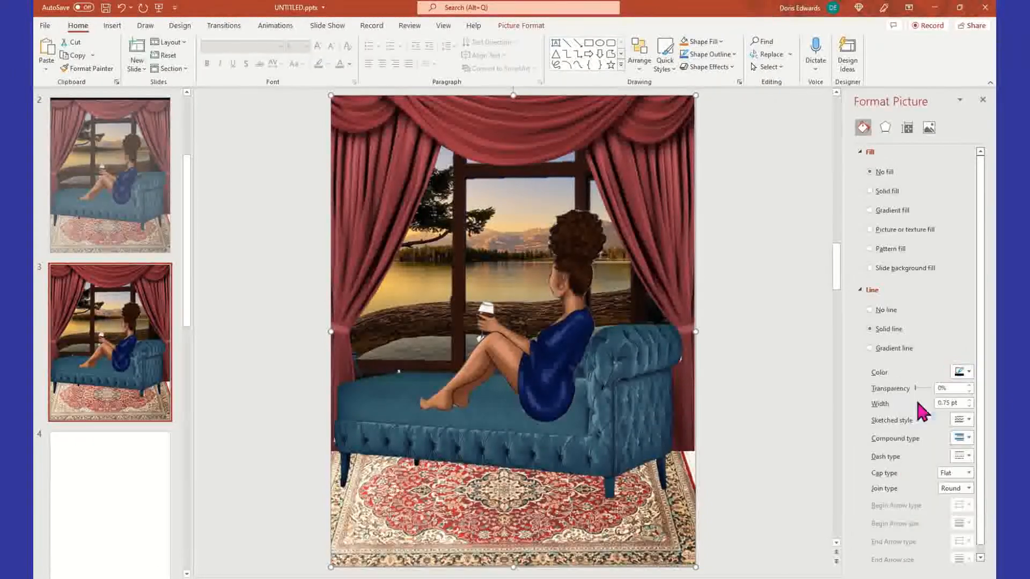
left_click(968, 400)
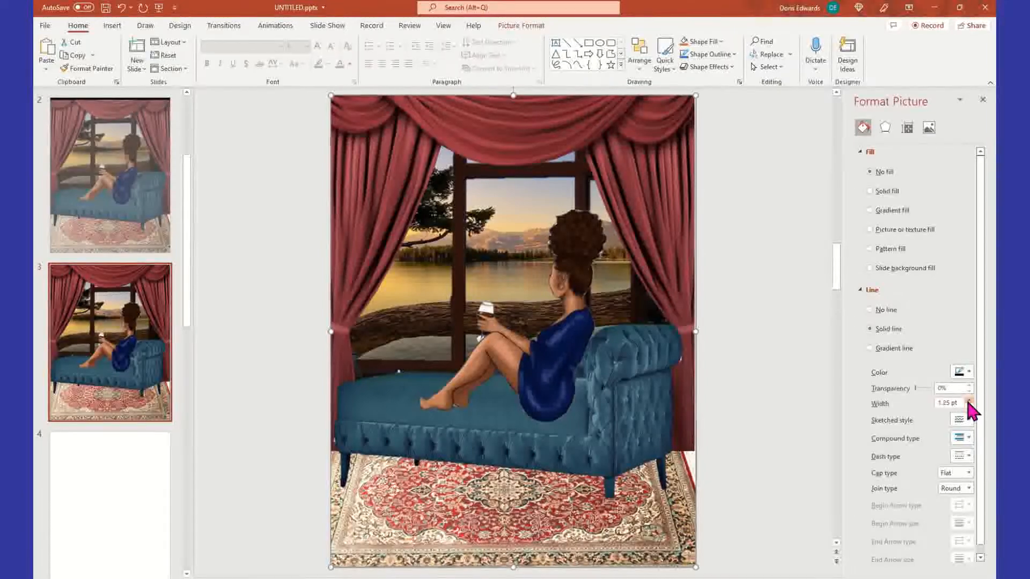
left_click(969, 400)
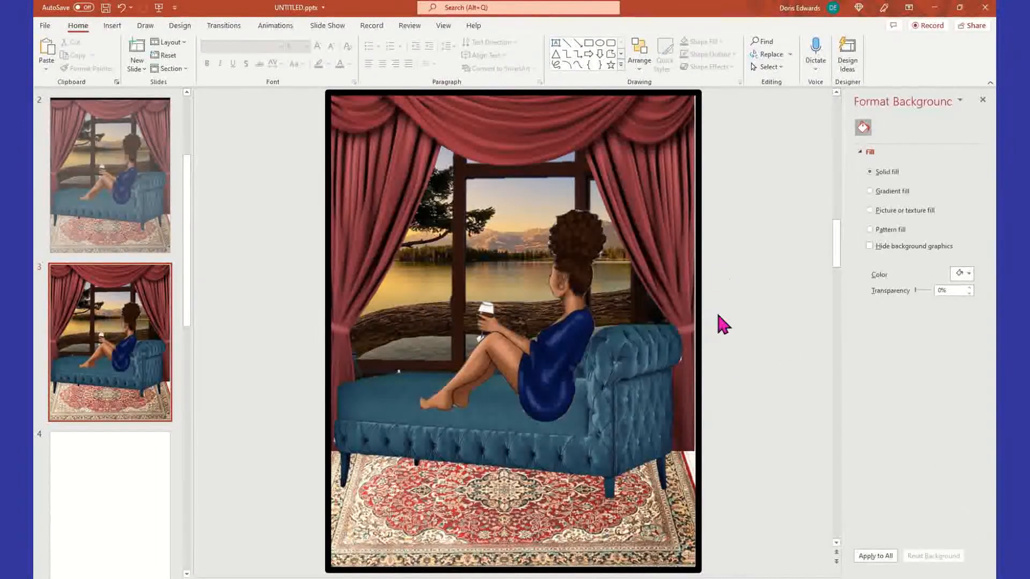
Check the outline settings of slide 3's bordered picture, including the line width.
left_click(620, 260)
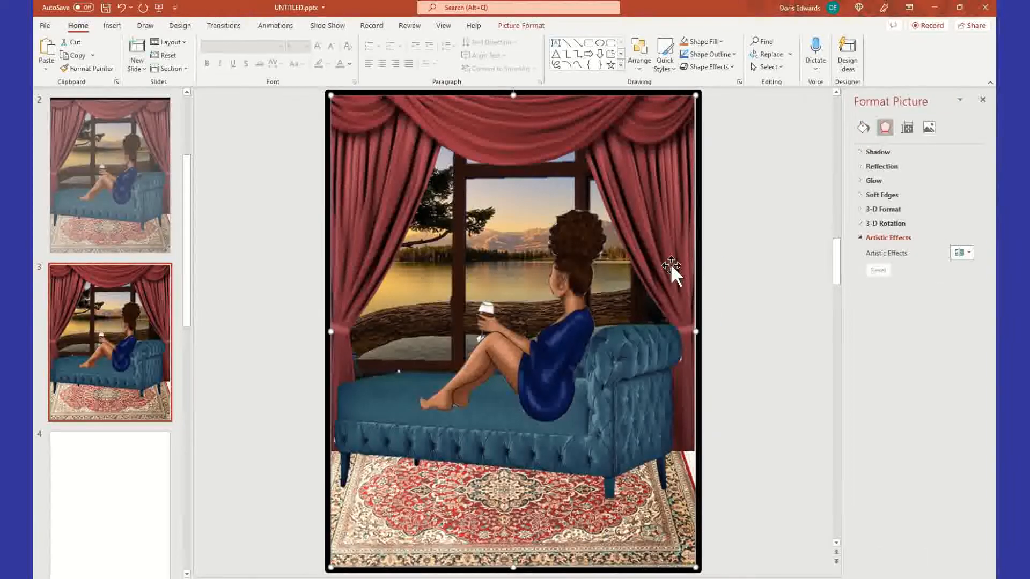
left_click(863, 128)
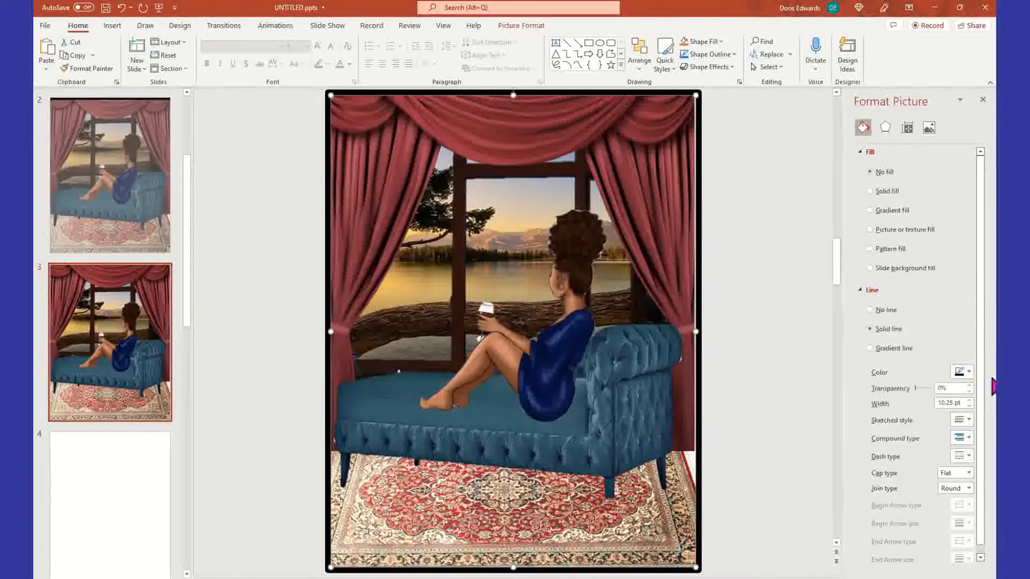
left_click(701, 335)
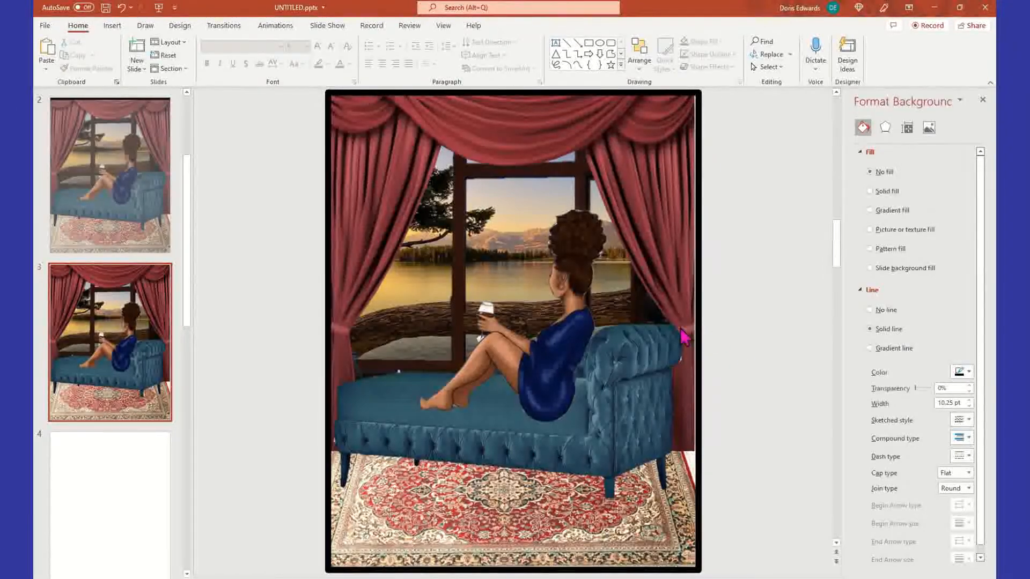
left_click(623, 320)
left_click(698, 247)
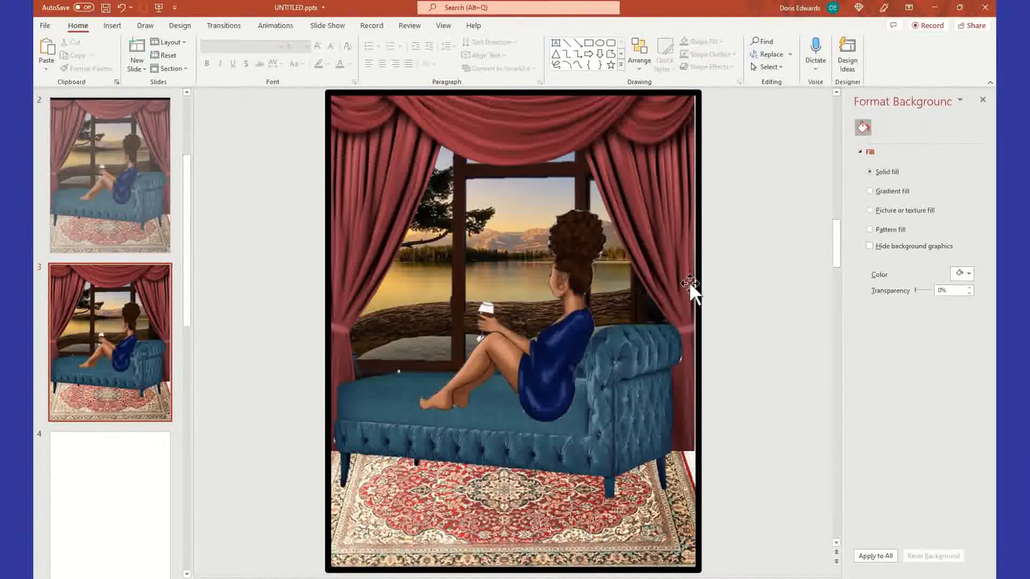
Save slide 3's bordered picture to the Desktop as a PNG file named "sitting in the window".
mouse_move(570, 251)
left_mouse_down()
mouse_move(609, 302)
mouse_move(569, 251)
left_mouse_up()
right_click(553, 241)
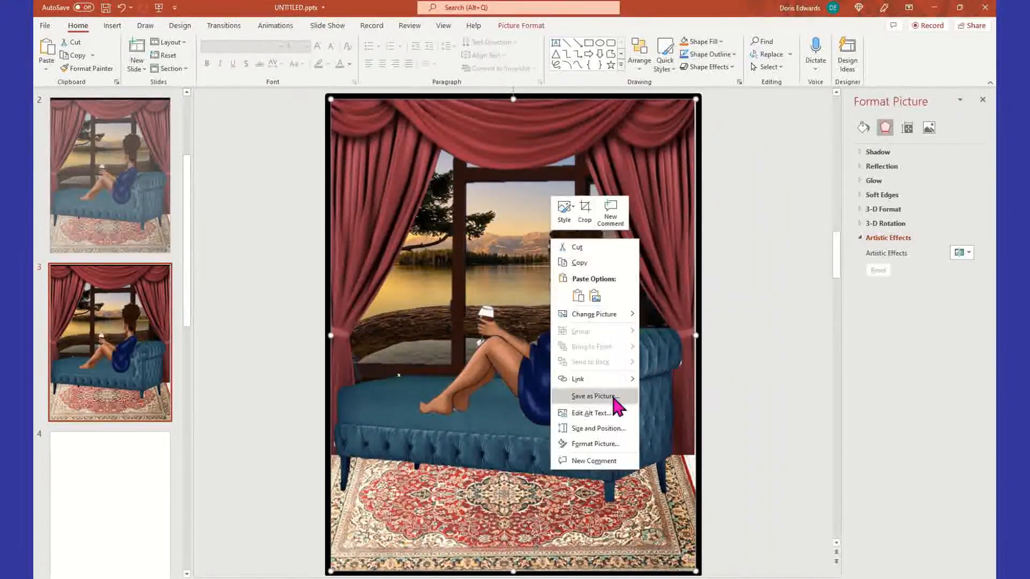
left_click(596, 397)
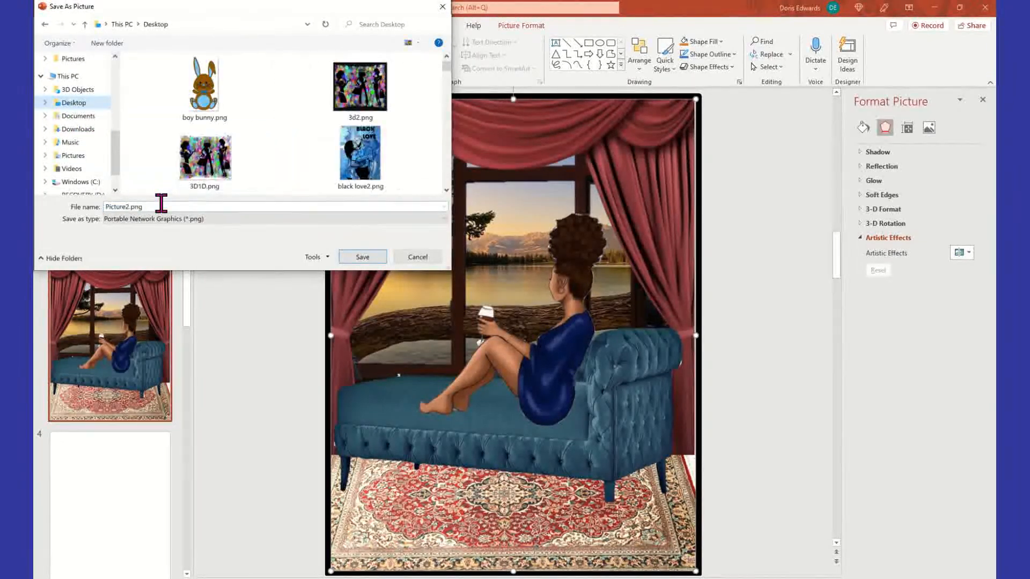
type("sitting in the window")
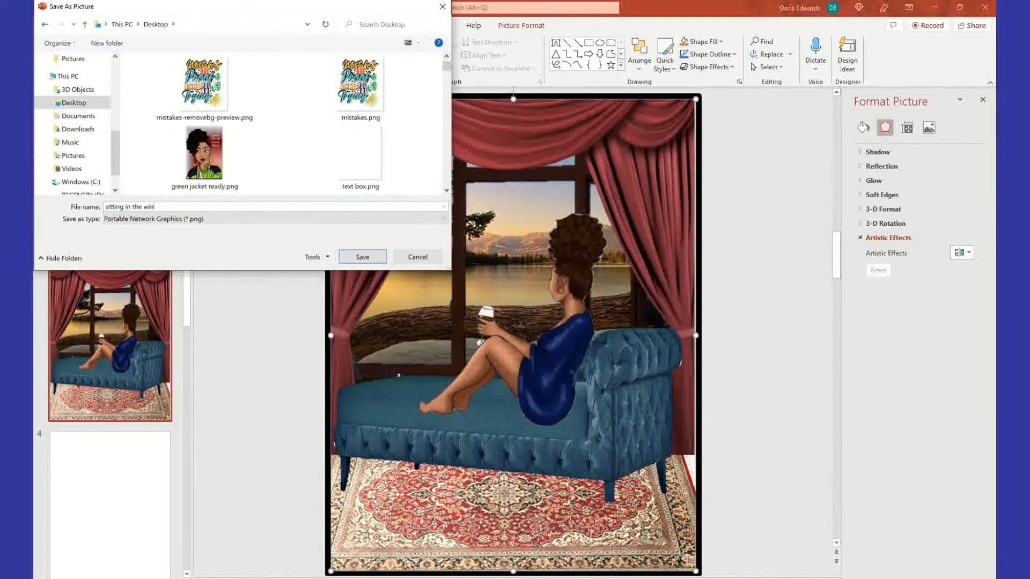
left_click(373, 261)
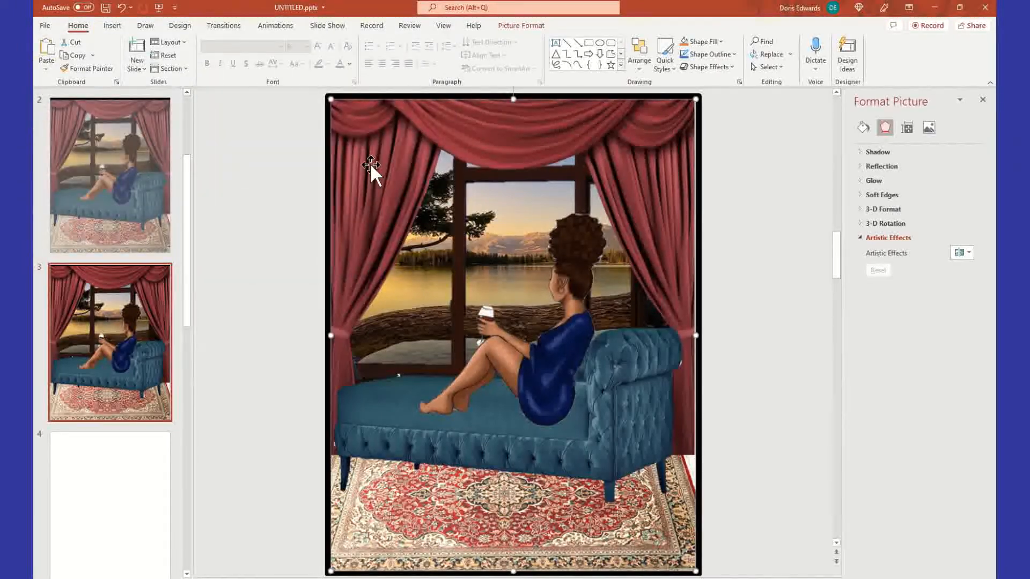
Delete the faded bordered picture from slide 2.
left_click(134, 182)
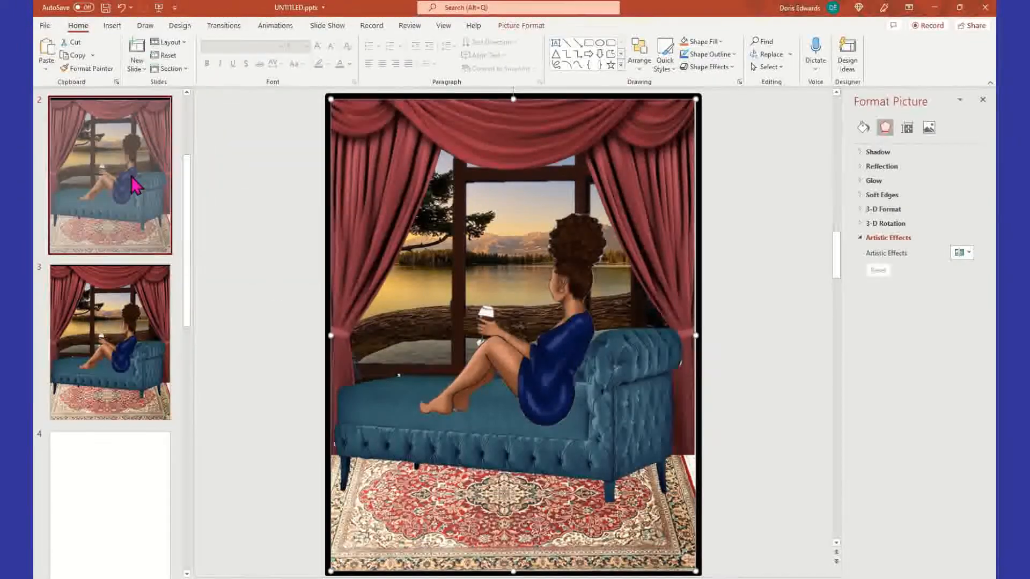
left_click(467, 150)
key("Delete")
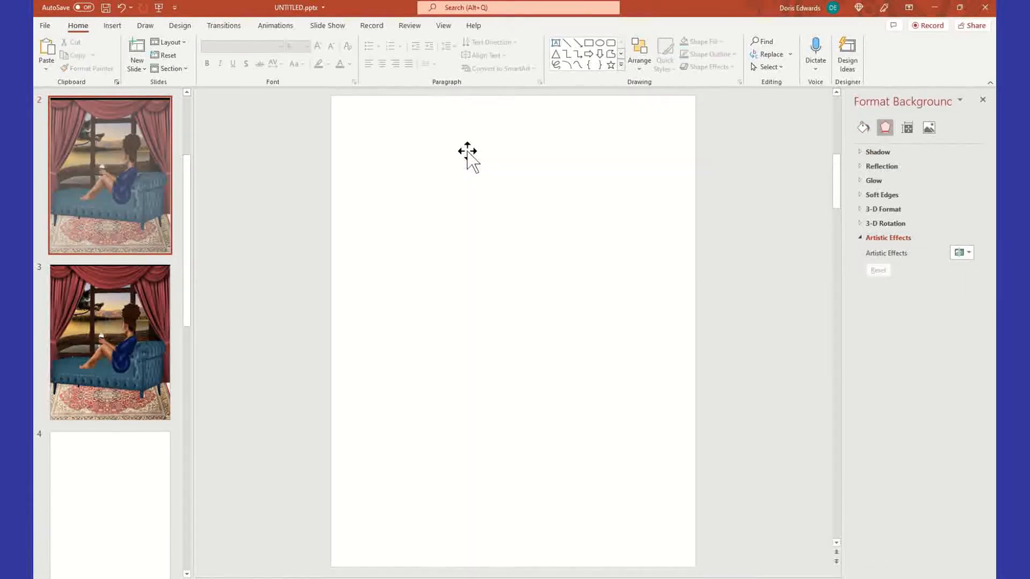
Move the slide with the vivid bordered picture ahead of the emptied slide 2, and nudge its picture slightly to the right.
left_click_drag(137, 333, 125, 225)
scroll(123, 217, "up", 3)
left_click(153, 172)
left_click(115, 344)
left_click(122, 237)
left_click(128, 292)
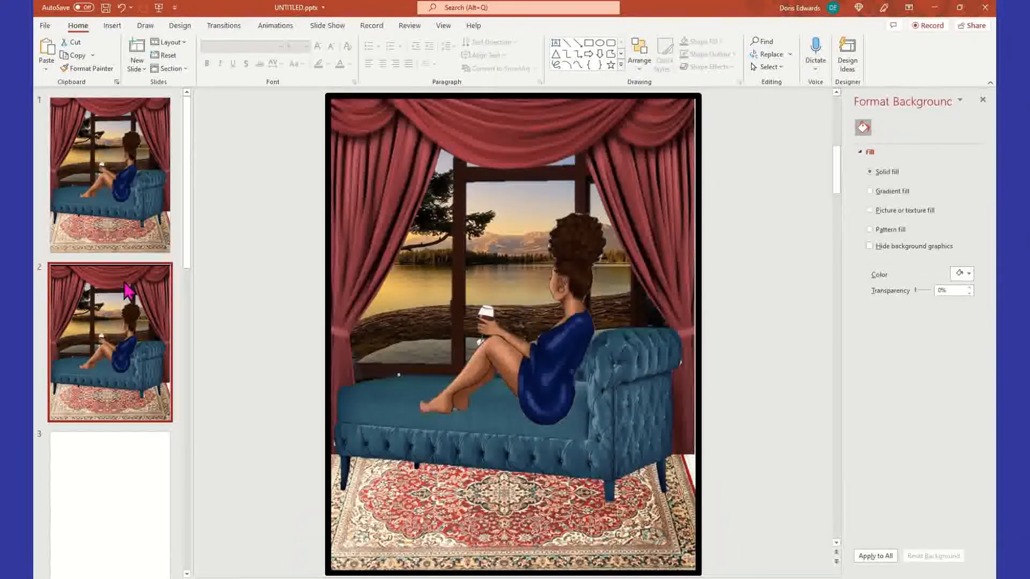
mouse_move(424, 152)
left_mouse_down()
mouse_move(589, 266)
mouse_move(443, 174)
mouse_move(426, 161)
mouse_move(431, 152)
left_mouse_up()
Insert the online picture of a tree beside a lake from the Background category onto blank slide 3.
left_click(138, 322)
scroll(139, 317, "down", 8)
scroll(153, 395, "up", 6)
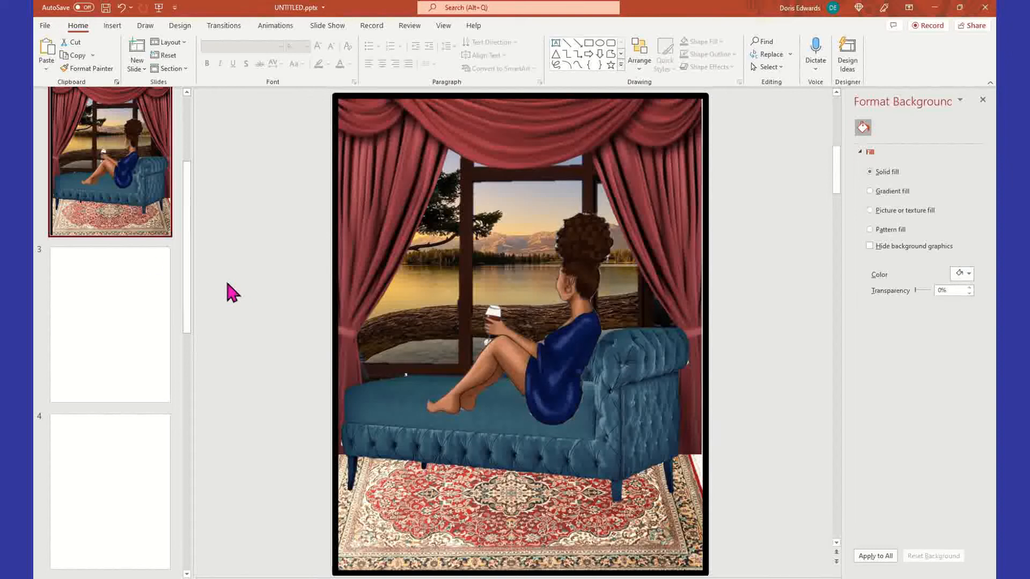
left_click(131, 298)
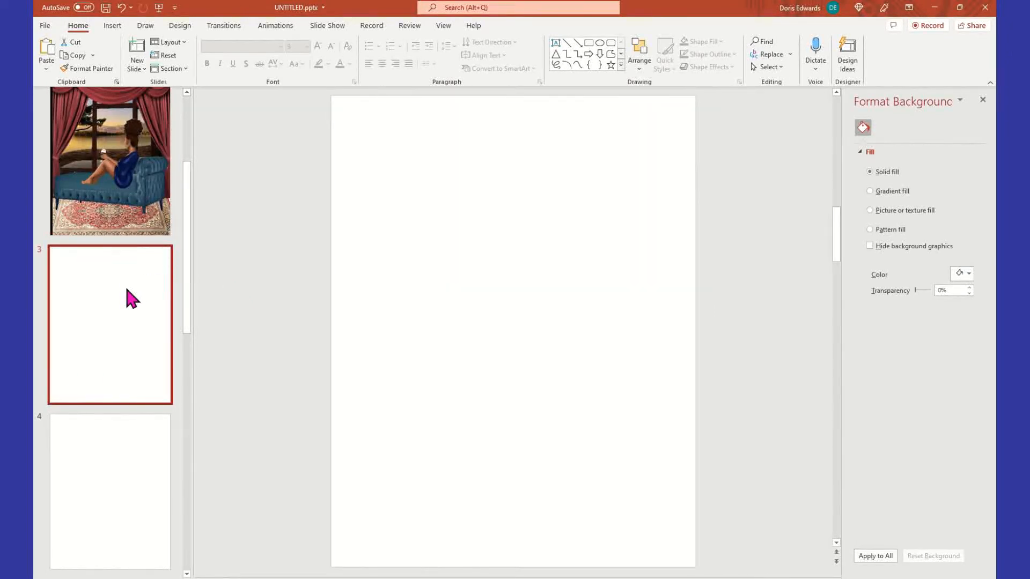
left_click(112, 26)
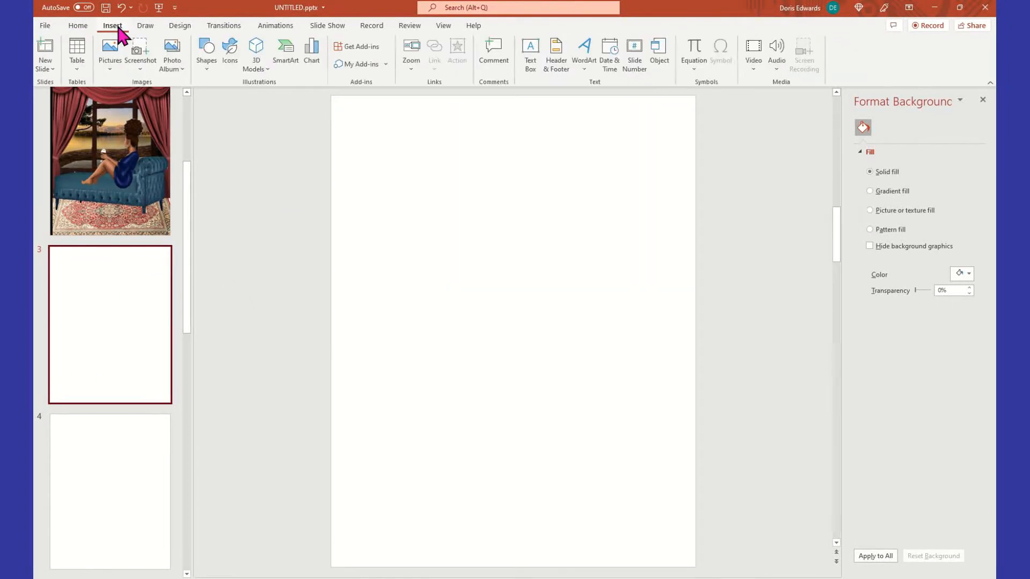
left_click(117, 69)
left_click(140, 132)
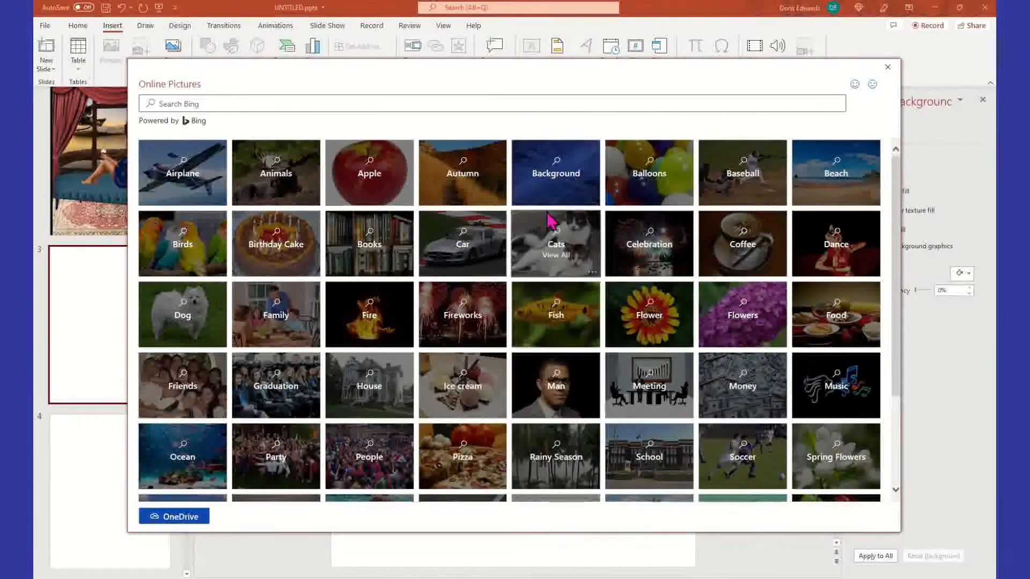
left_click(569, 173)
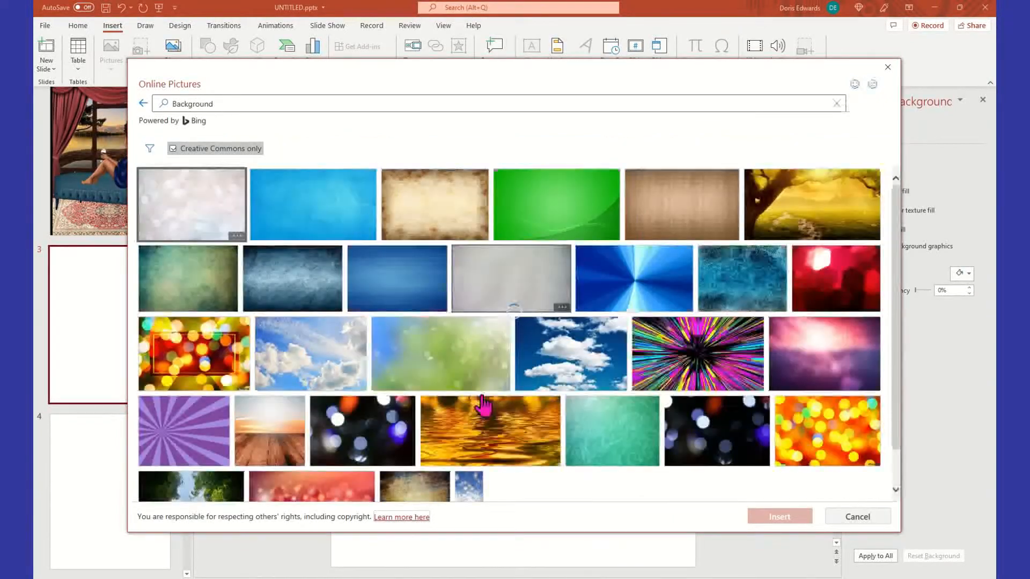
scroll(513, 424, "down", 2)
scroll(512, 424, "down", 1)
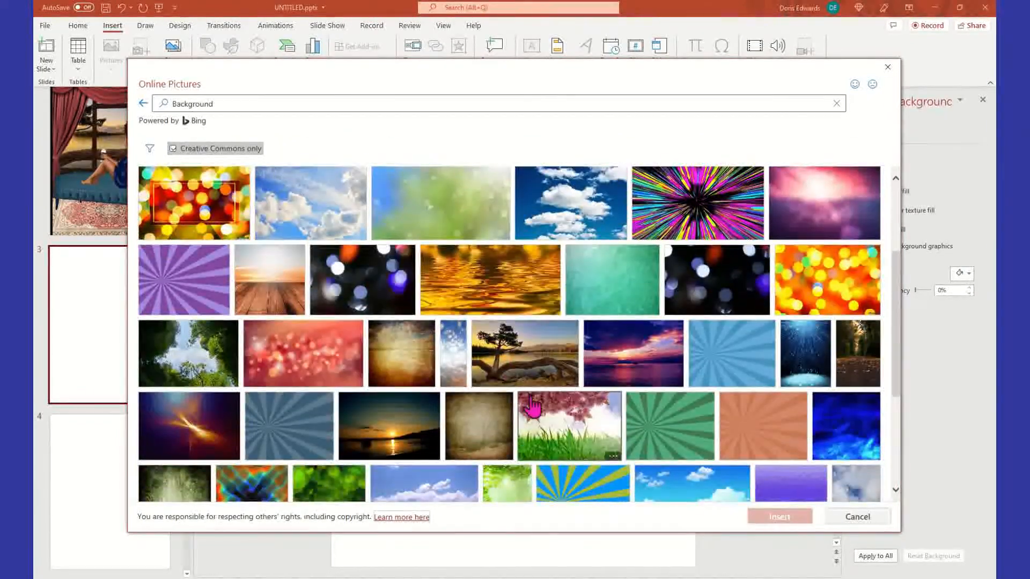
left_click(522, 370)
left_click(784, 516)
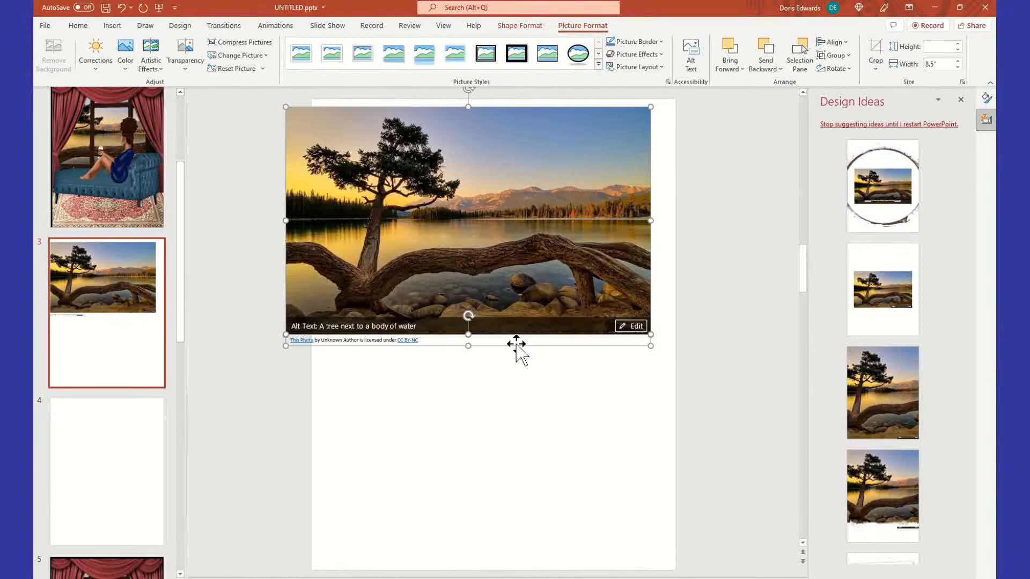
Restore the deleted lake picture, remove only its attribution caption, and align the picture with the sides and top of slide 3.
key("Delete")
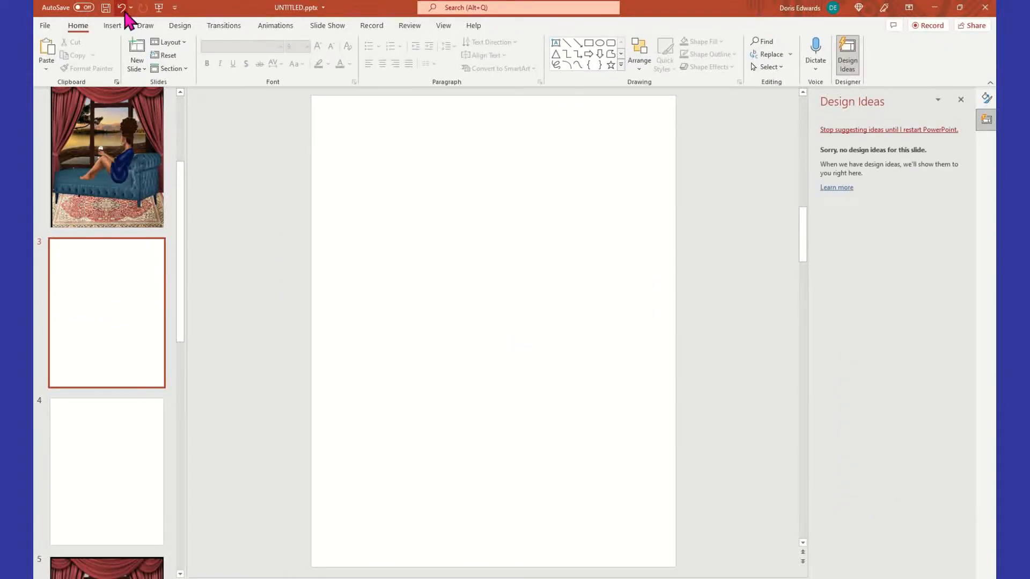
left_click(123, 8)
left_click(592, 387)
left_click(530, 265)
left_click(440, 342)
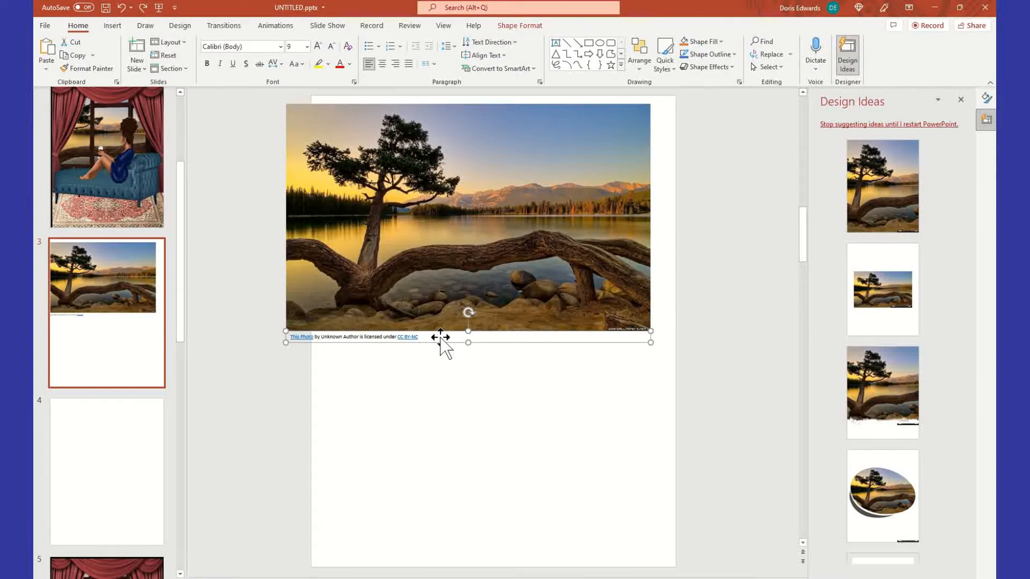
key("Delete")
left_click_drag(397, 280, 420, 265)
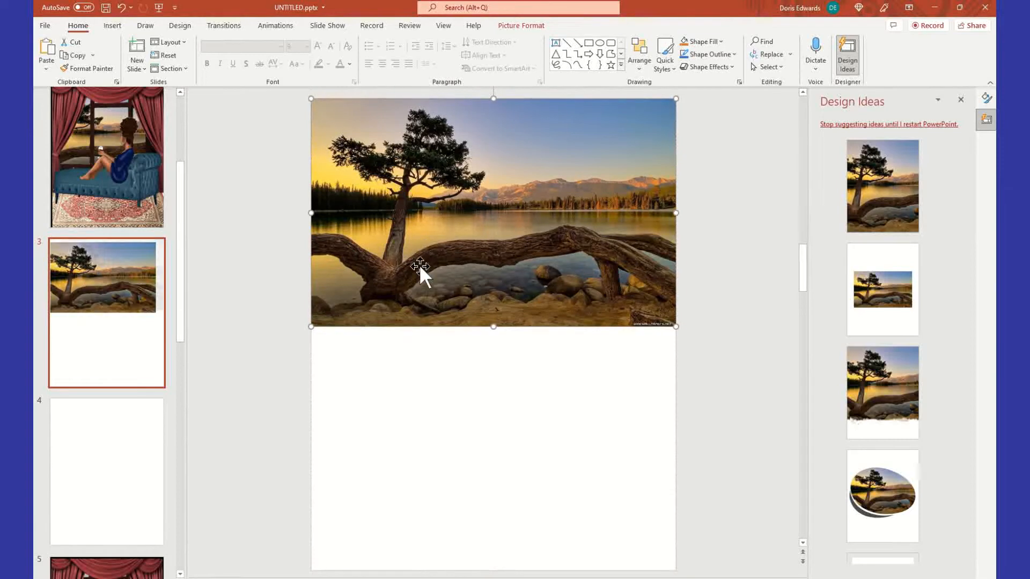
right_click(417, 139)
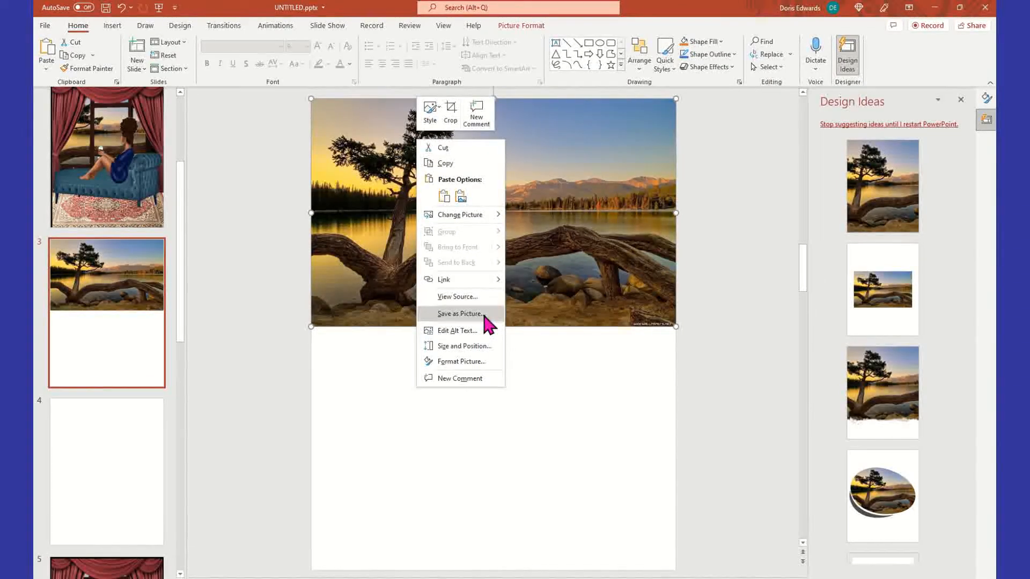
left_click(358, 212)
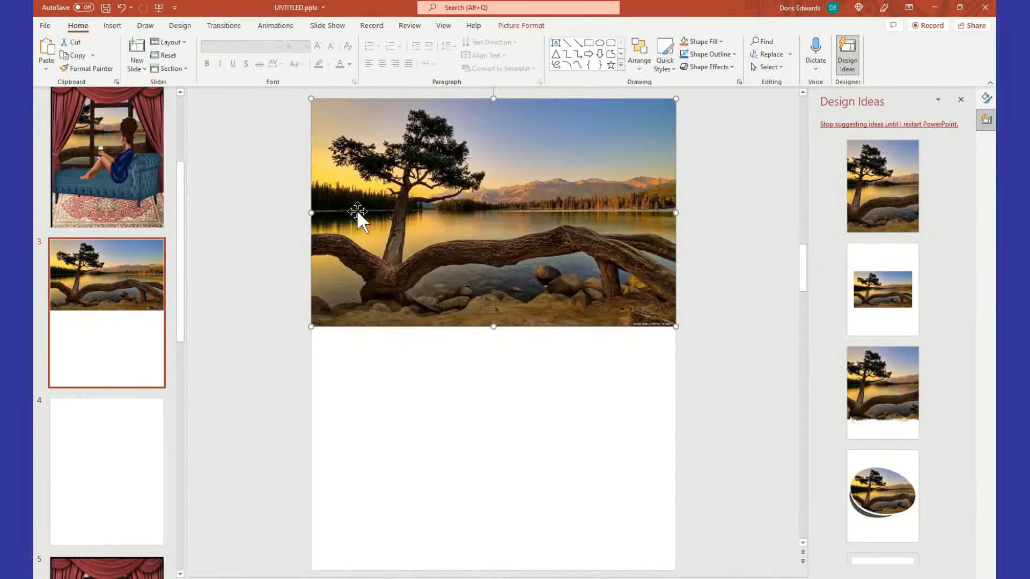
left_click(132, 461)
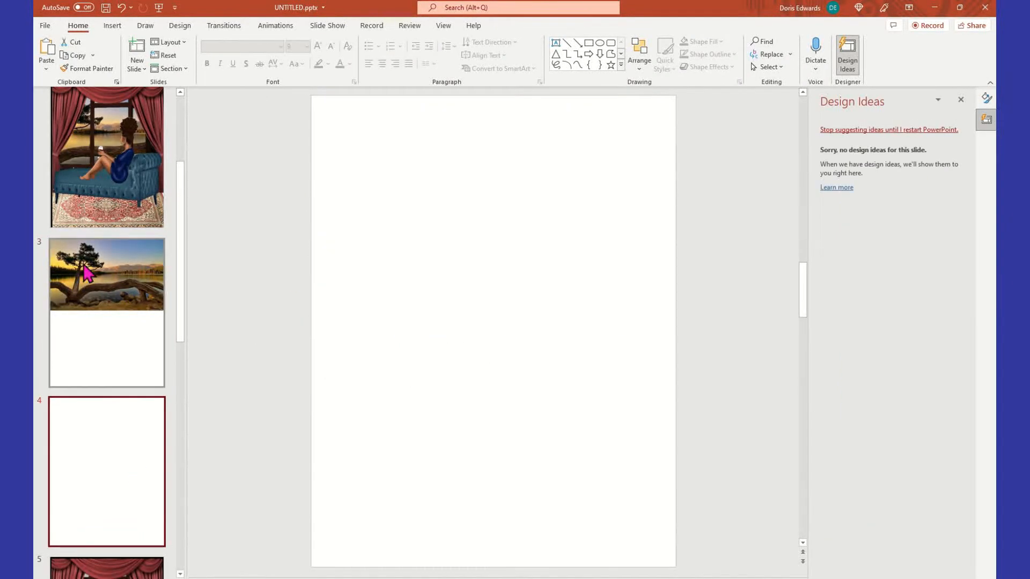
Search online pictures for "chaise lounge" and insert the blue tufted chaise onto slide 3.
left_click(104, 361)
left_click(119, 24)
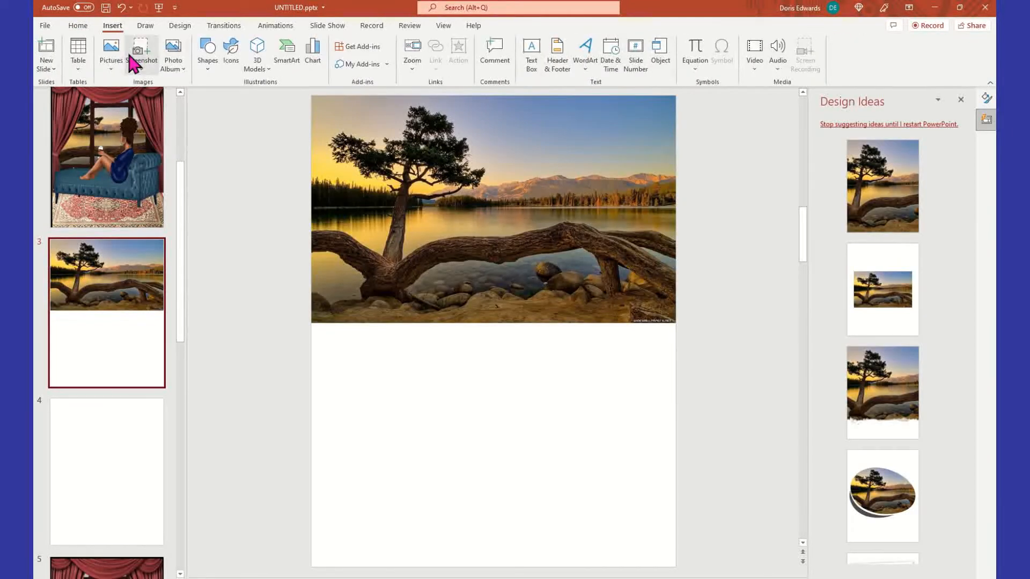
left_click(110, 67)
left_click(140, 131)
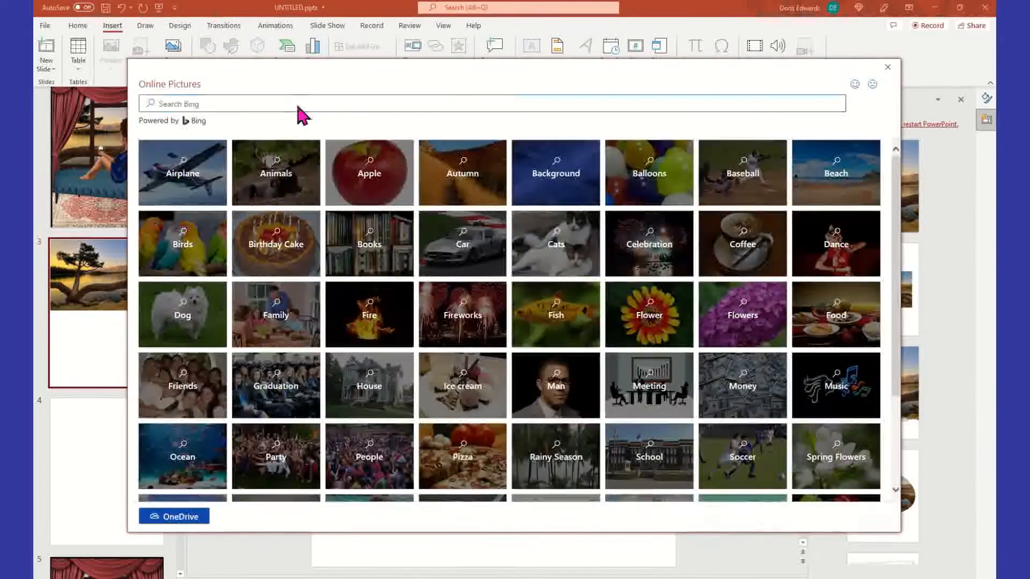
left_click(297, 103)
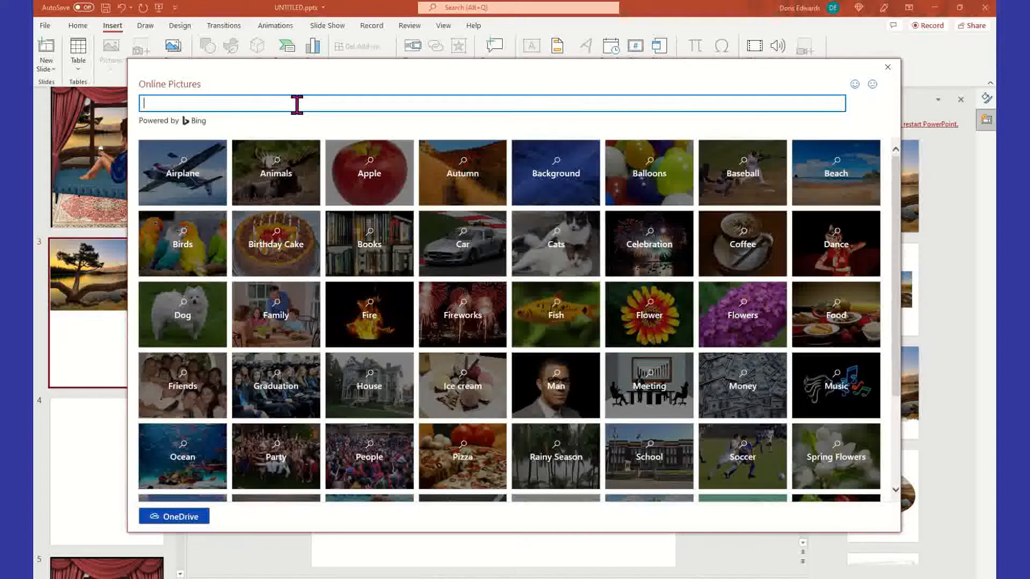
type("chaise")
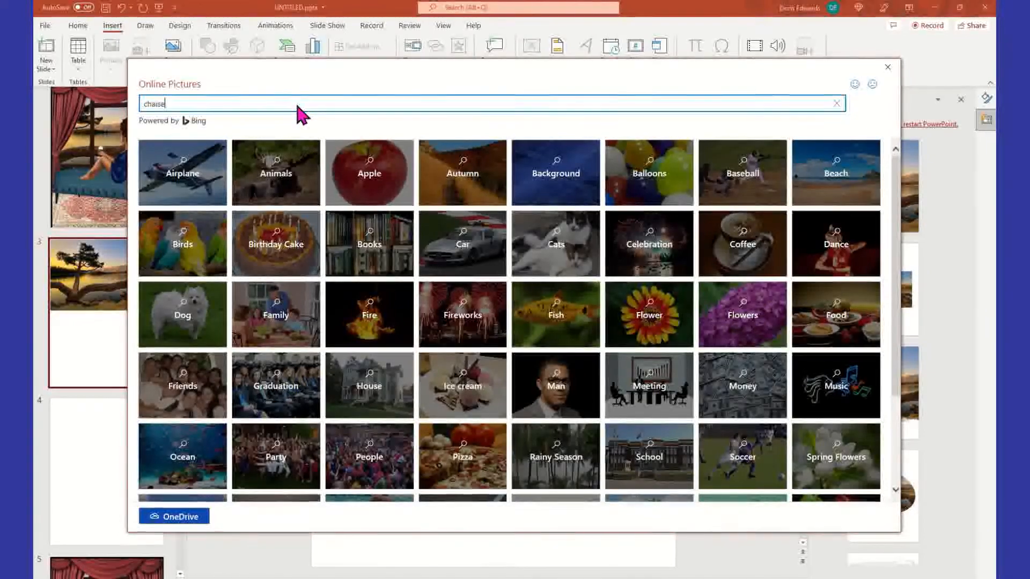
type(" lounge")
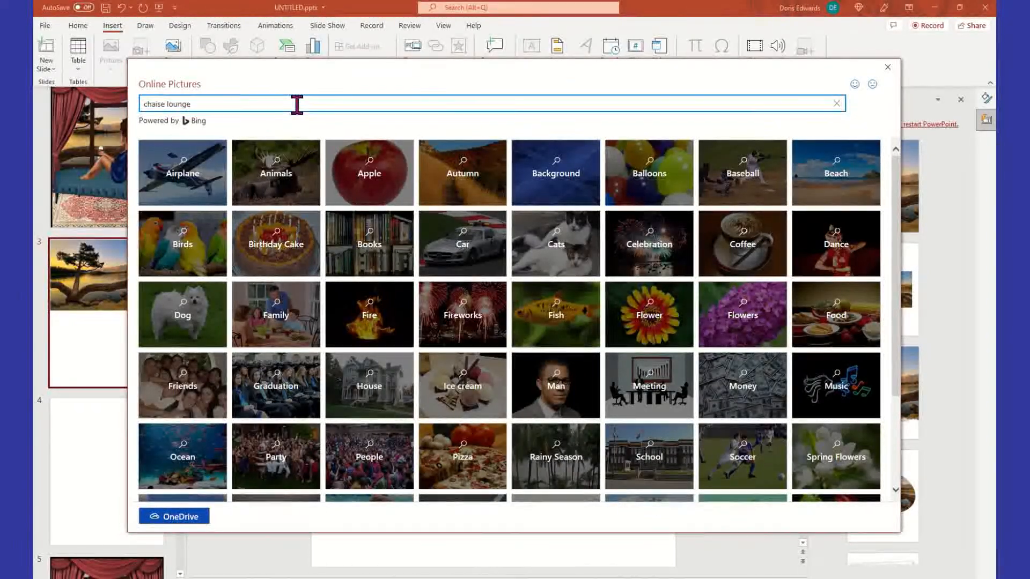
key("Return")
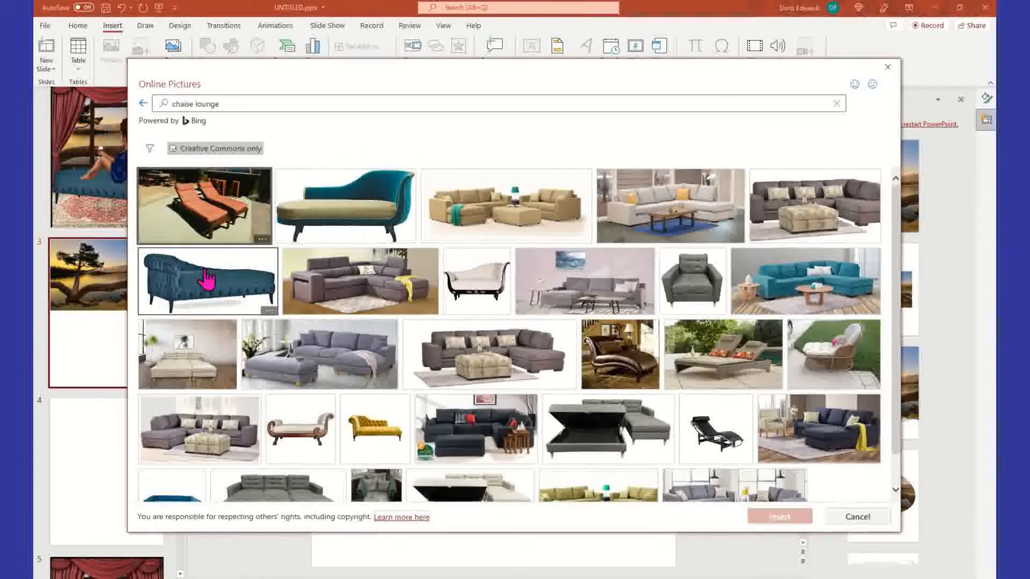
left_click(207, 283)
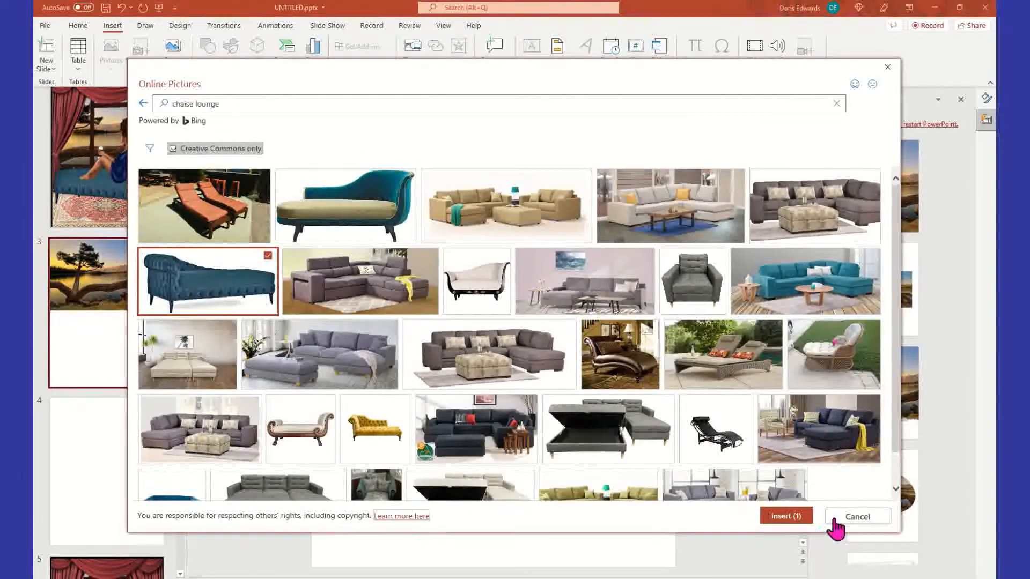
left_click(797, 513)
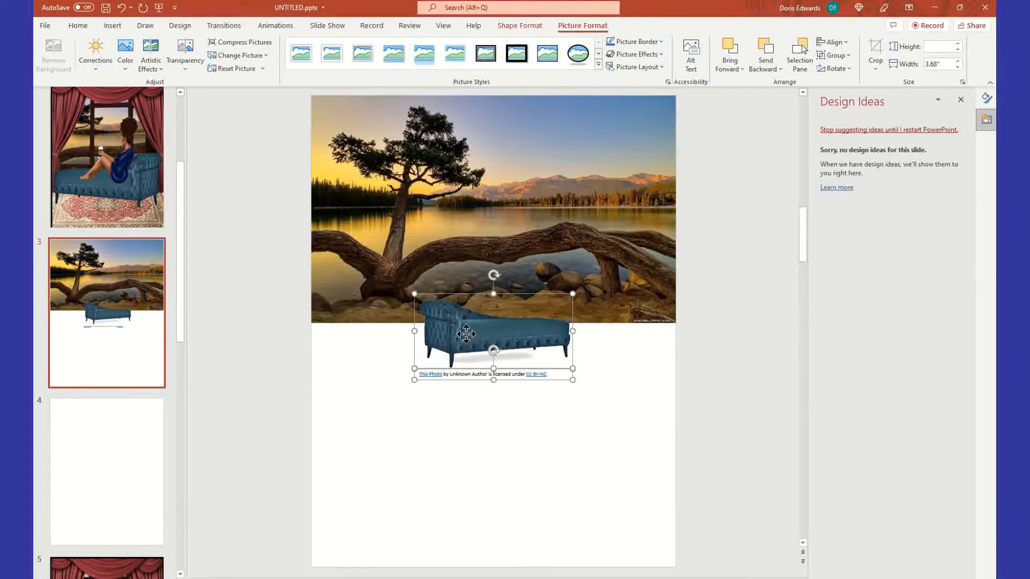
Move the chaise below the lake picture, enlarge it, and delete its attribution caption.
left_click_drag(469, 386, 431, 509)
left_click_drag(535, 413, 660, 356)
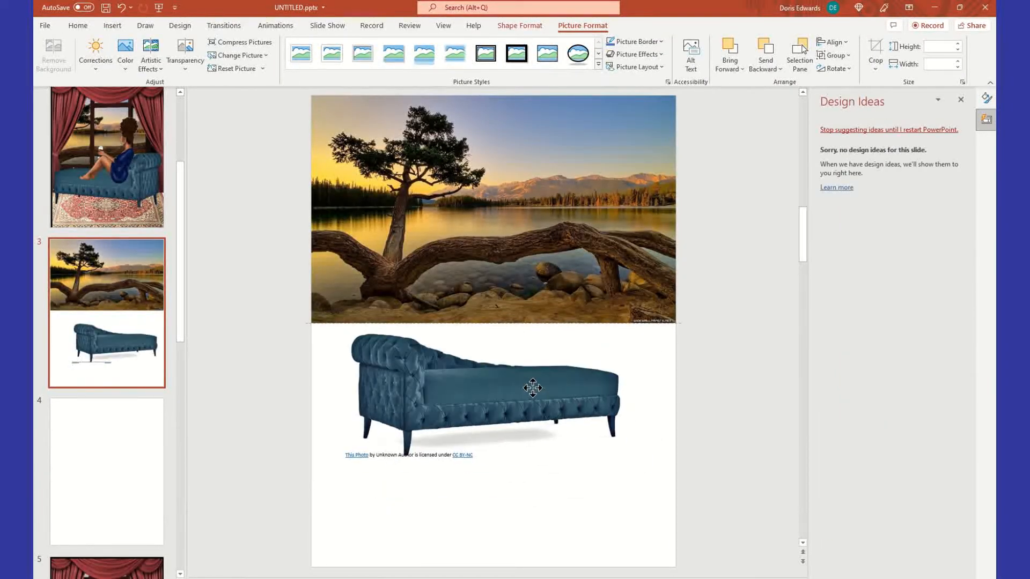
left_click(501, 478)
left_click(462, 455)
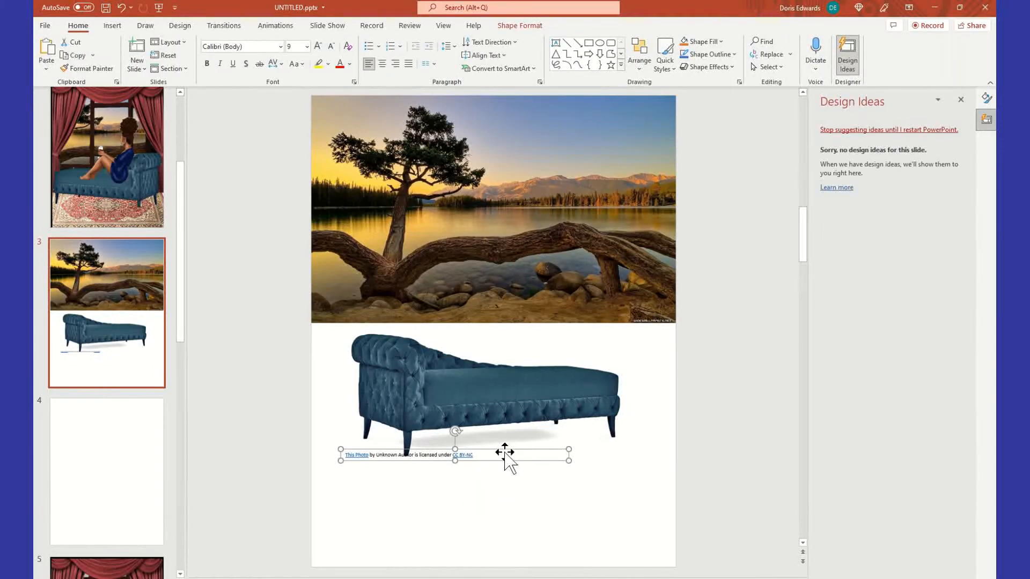
key("Delete")
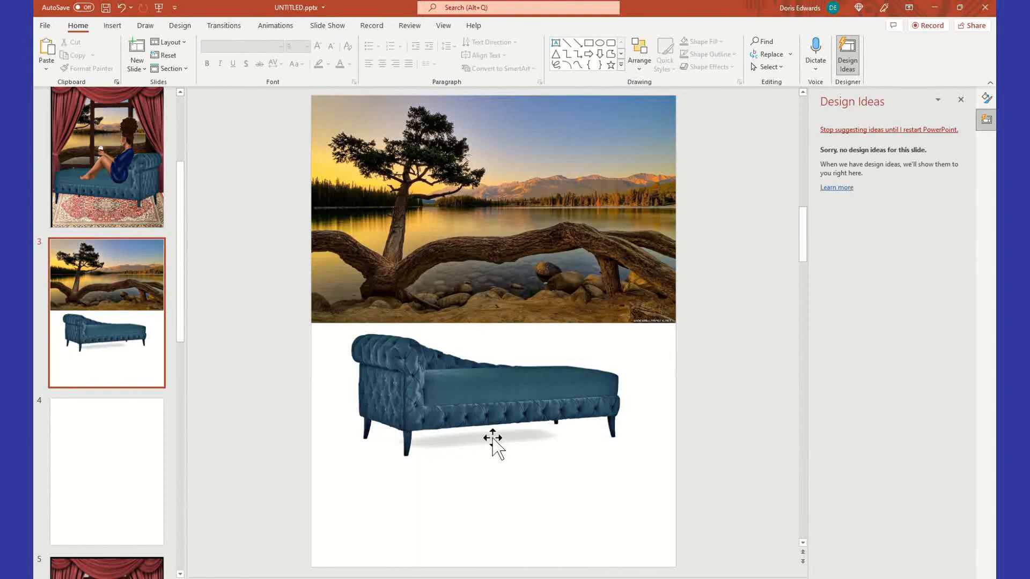
Stretch the chaise taller, enlarge it to nearly the slide's width, and centre it below the lake picture.
left_click(450, 393)
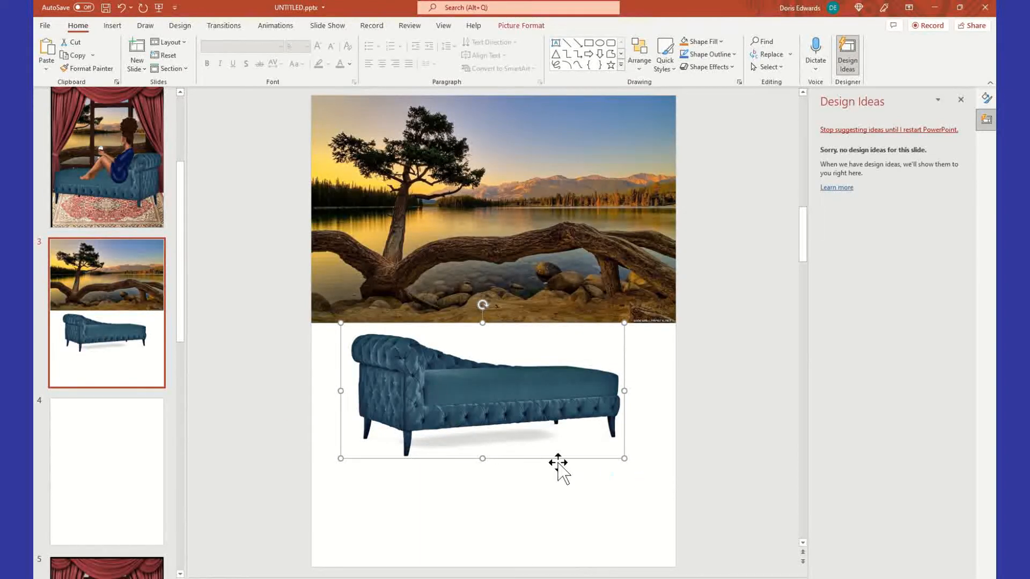
left_click_drag(480, 457, 482, 501)
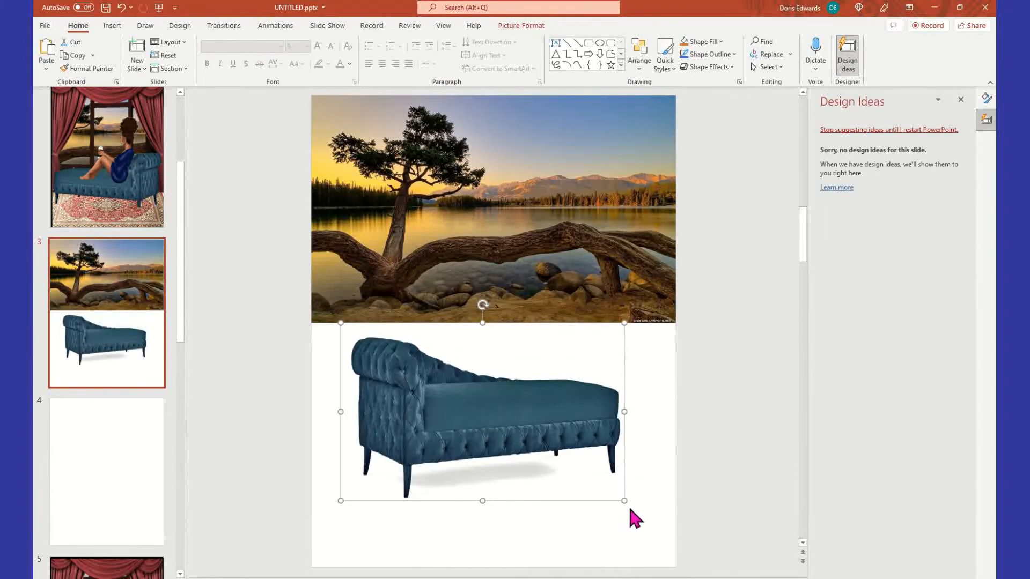
left_click_drag(625, 501, 677, 533)
left_click_drag(616, 471, 592, 479)
Open the online picture search for blank slide 4.
left_click(144, 471)
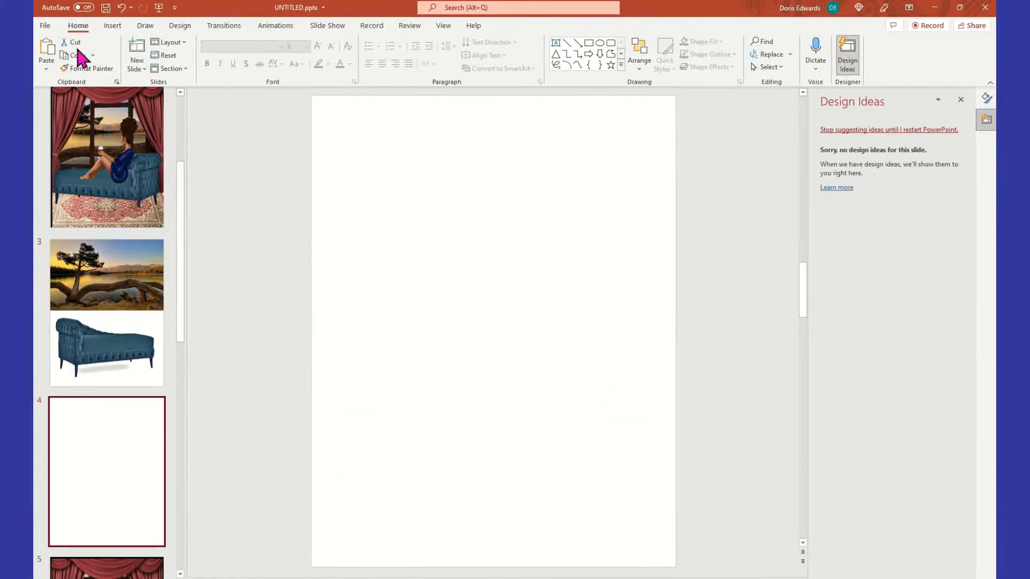
left_click(117, 27)
left_click(111, 54)
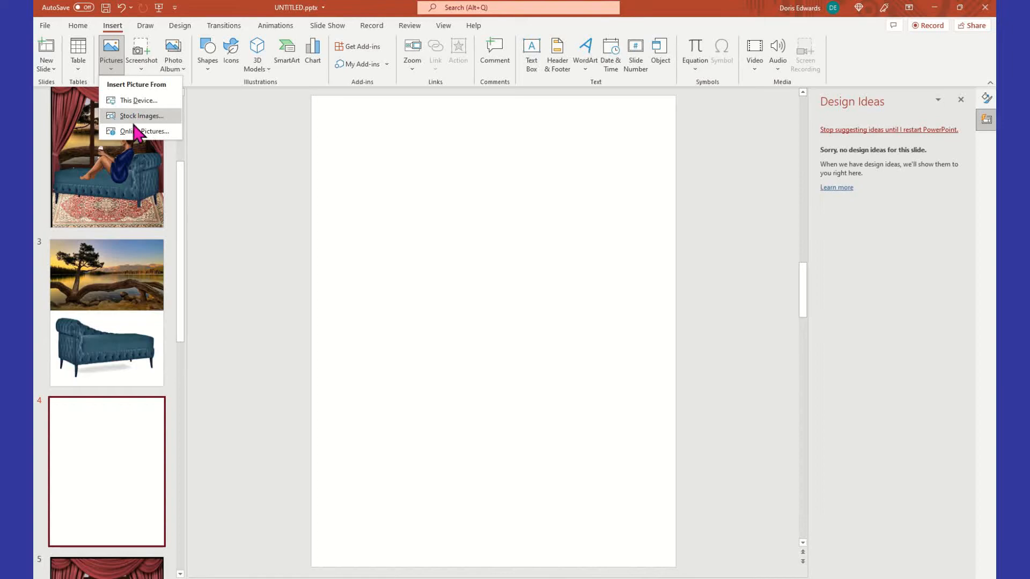
left_click(143, 132)
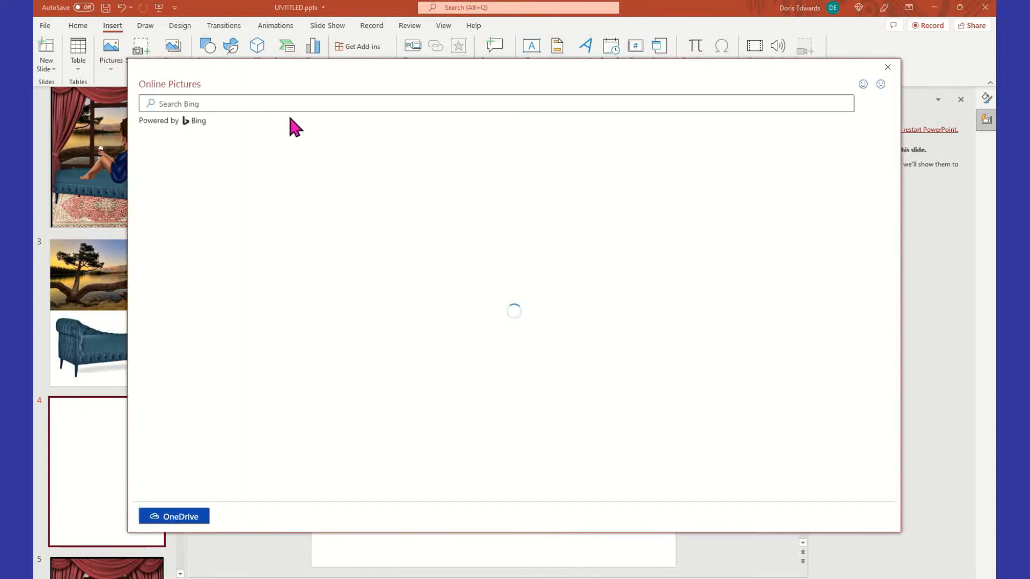
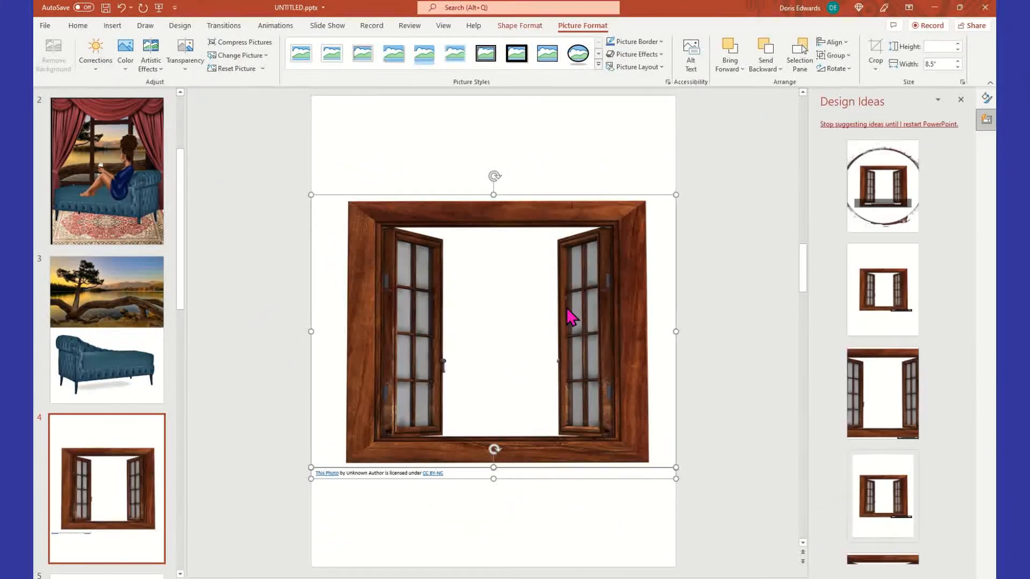
Delete the window picture's attribution caption, move the picture to the top of slide 4, and enlarge its frame to nearly the slide's width.
left_click(520, 520)
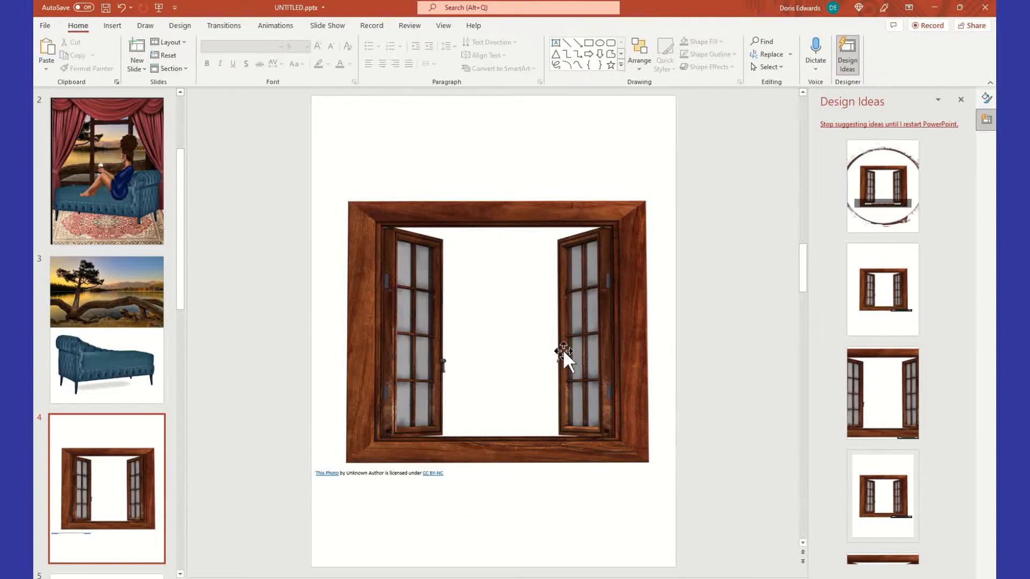
left_click(470, 477)
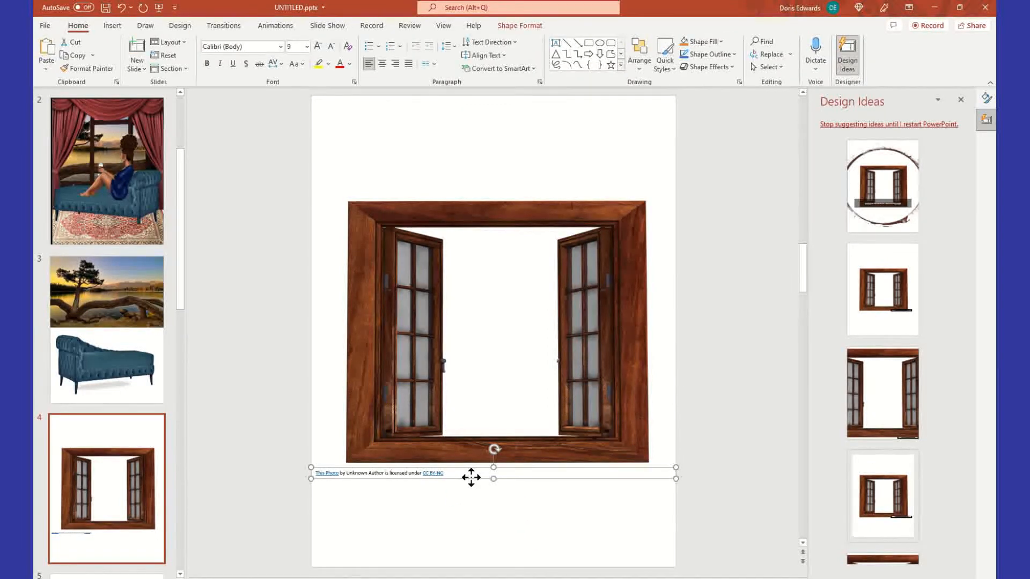
key("Delete")
left_click_drag(478, 395, 443, 283)
left_click_drag(638, 366, 694, 418)
left_click(727, 363)
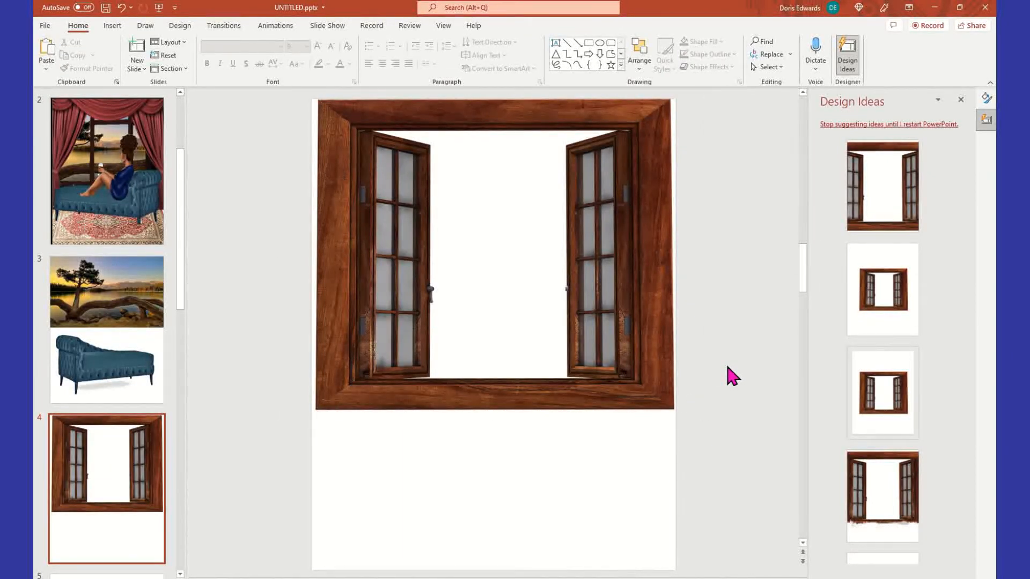
Format slide 4's background with a solid orange fill behind the open window.
left_click(401, 107)
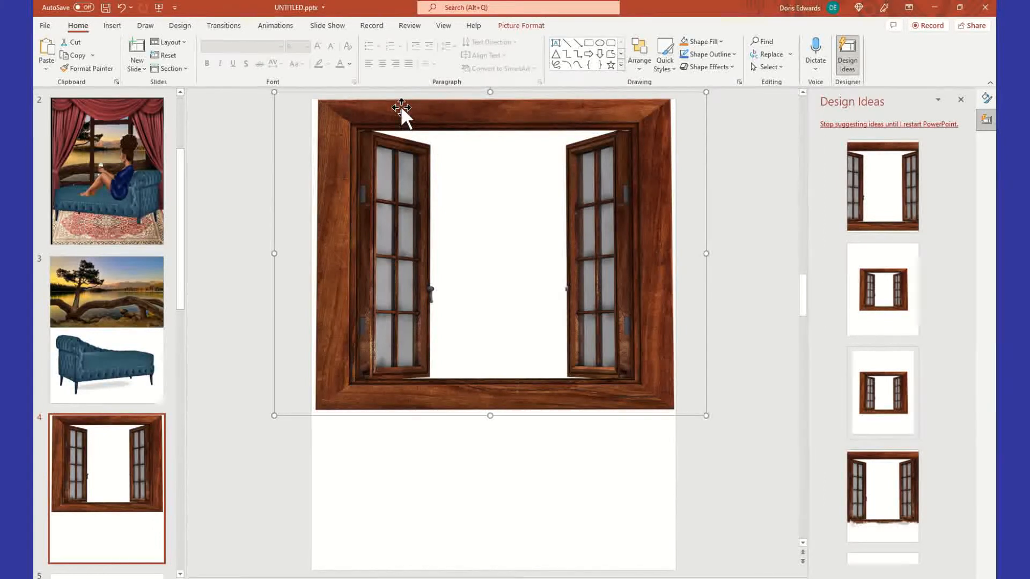
right_click(481, 474)
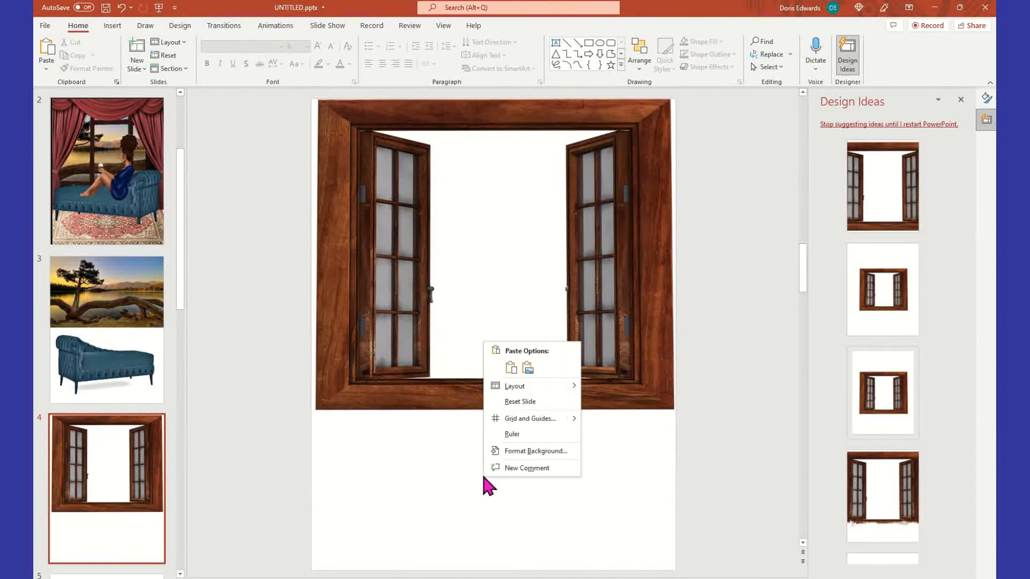
left_click(531, 451)
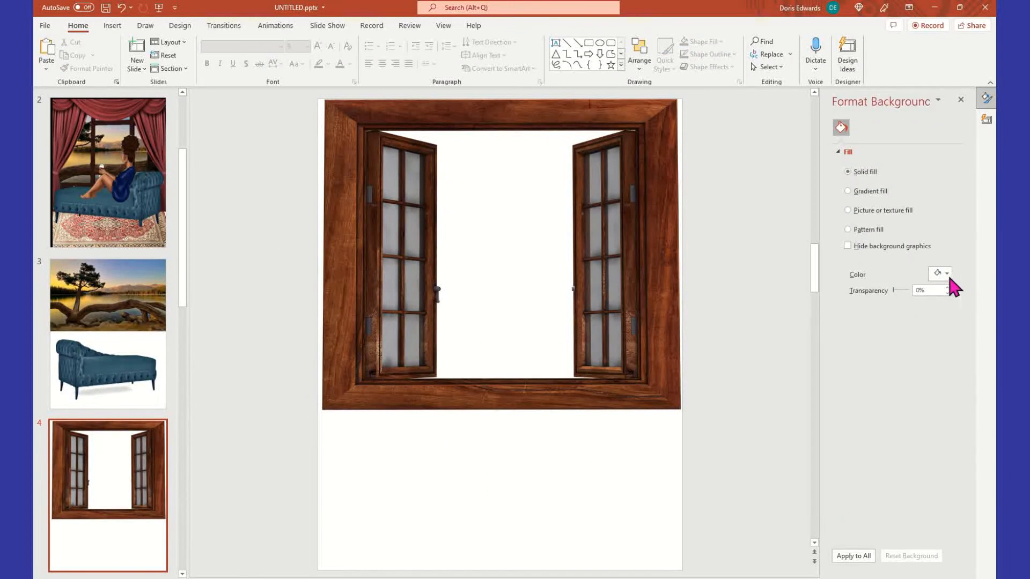
left_click(946, 274)
left_click(955, 315)
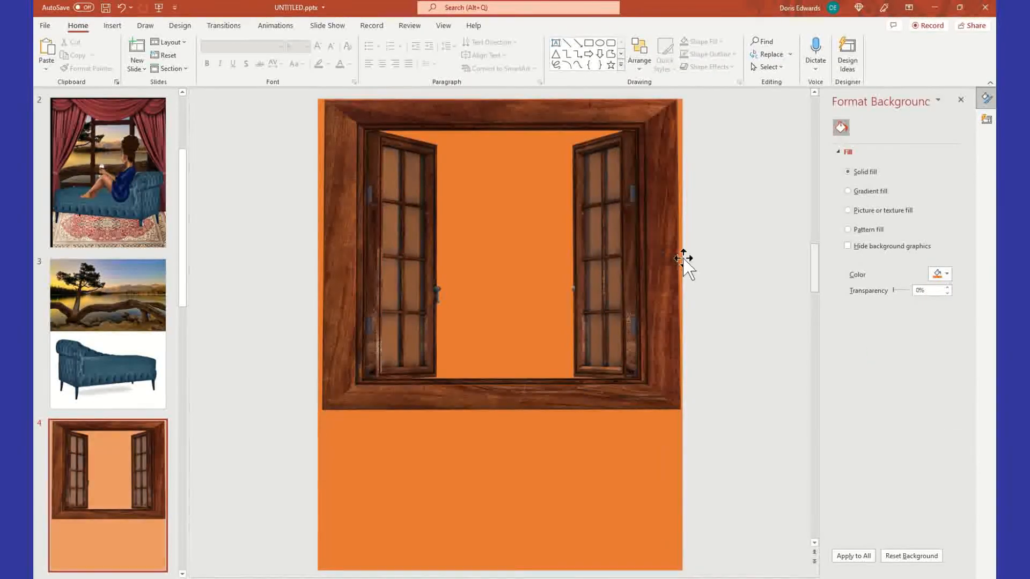
Copy the open window picture from slide 4 and paste it over the lake picture on slide 3.
left_click(451, 115)
right_click(450, 113)
left_click(484, 137)
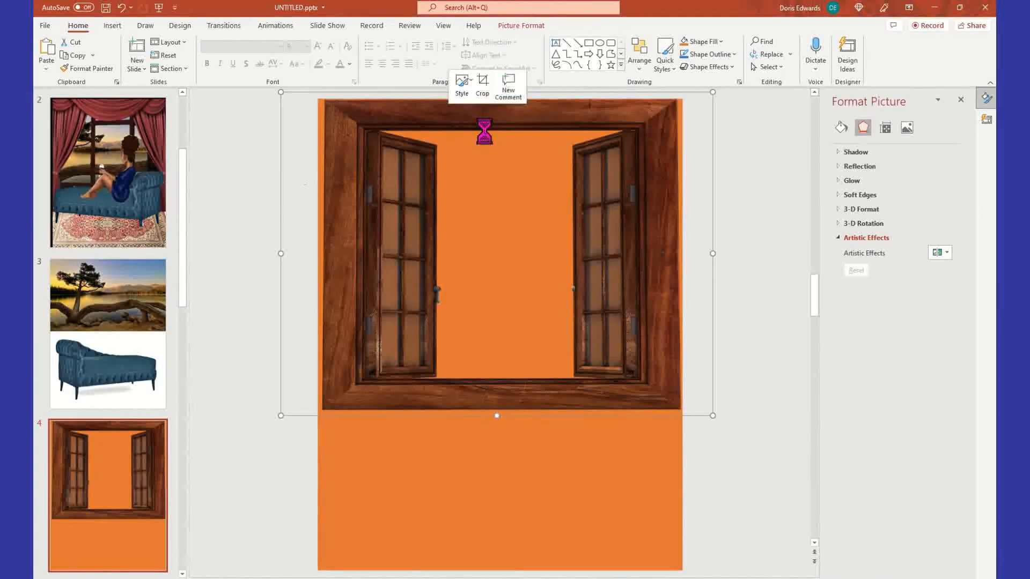
left_click(107, 301)
right_click(301, 185)
left_click(305, 175)
left_click_drag(553, 263, 538, 258)
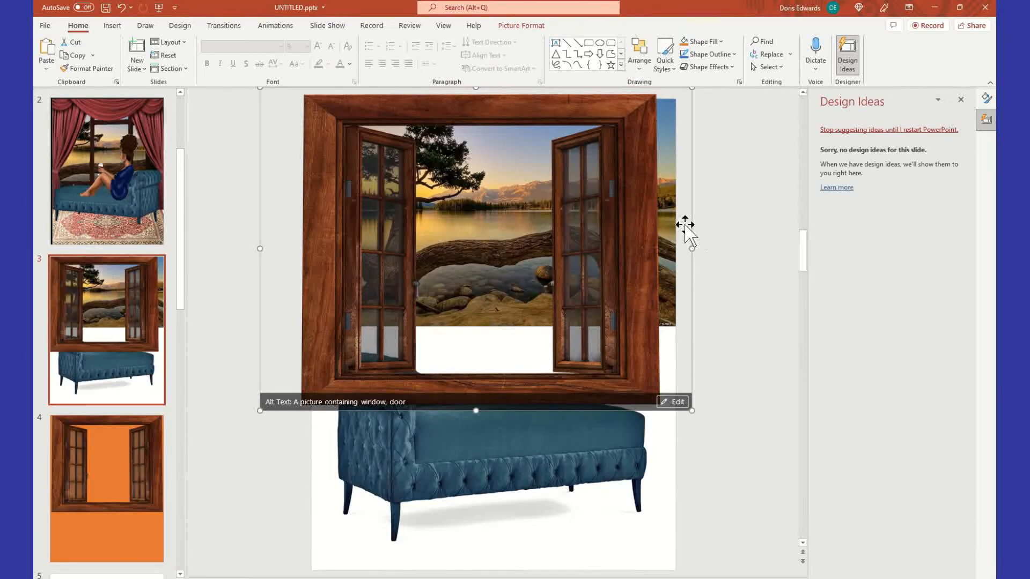
Widen the window to span slide 3, align it with the top, and shorten it so the lake picture fills its opening.
left_click_drag(692, 248, 715, 249)
left_click_drag(583, 123, 581, 132)
left_click(489, 413)
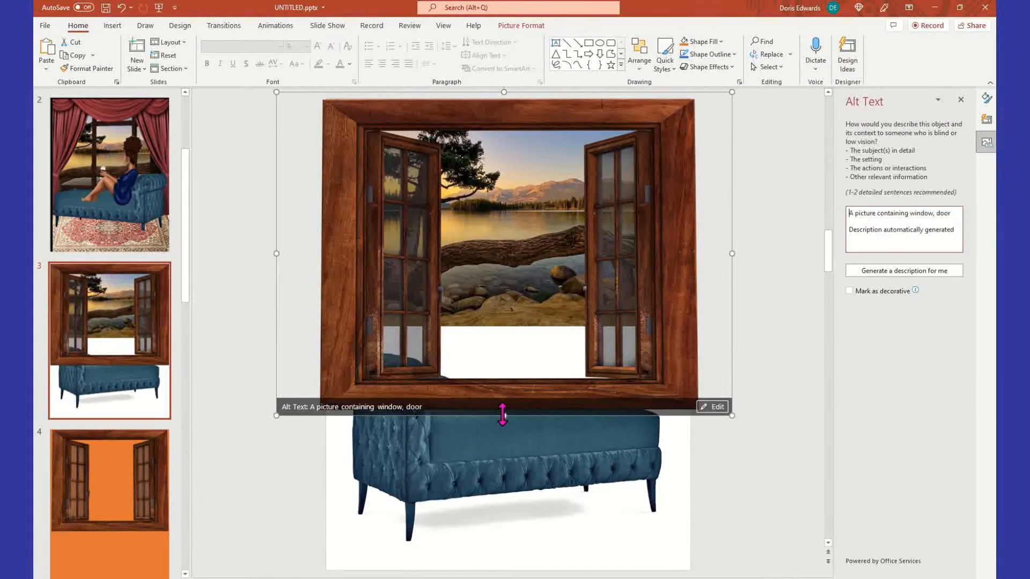
left_click_drag(501, 416, 504, 352)
left_click(778, 301)
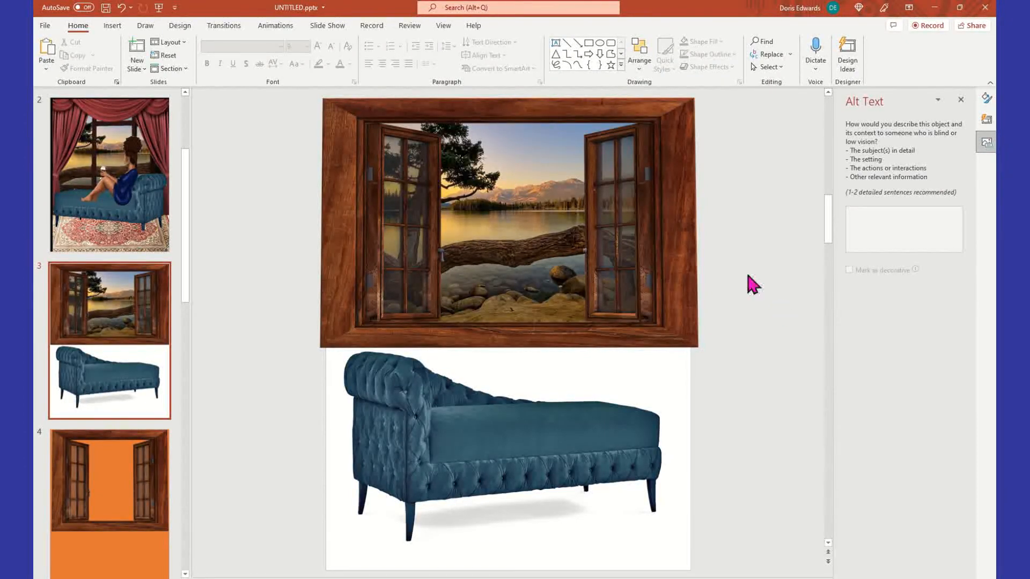
Change slide 4's background to a solid white fill.
left_click(172, 156)
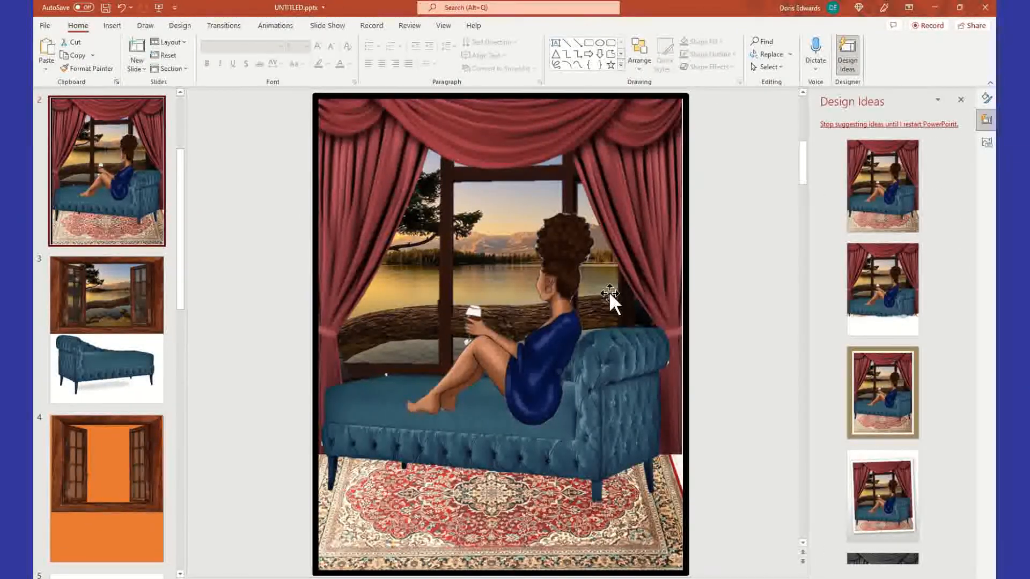
left_click(131, 320)
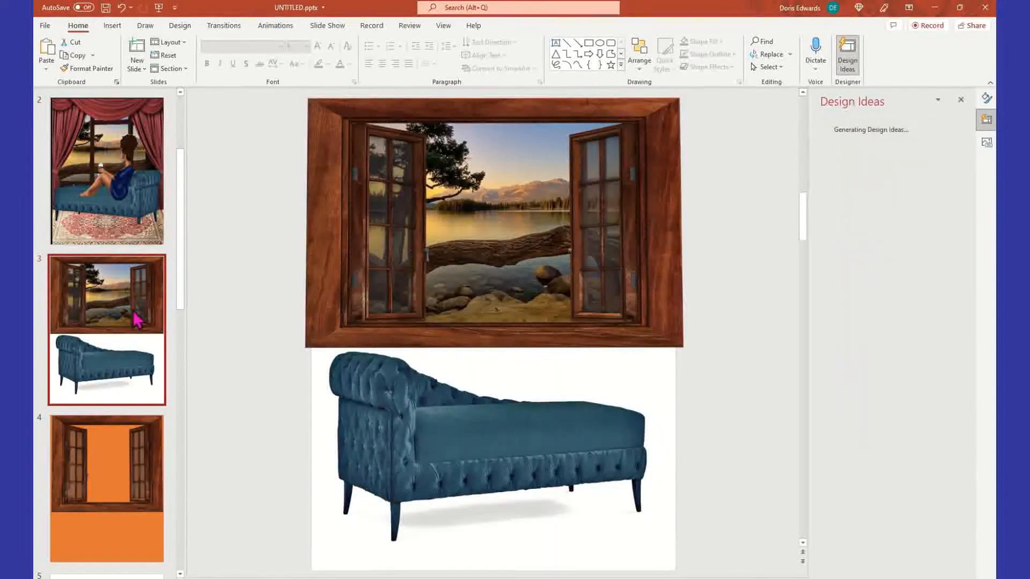
left_click(138, 487)
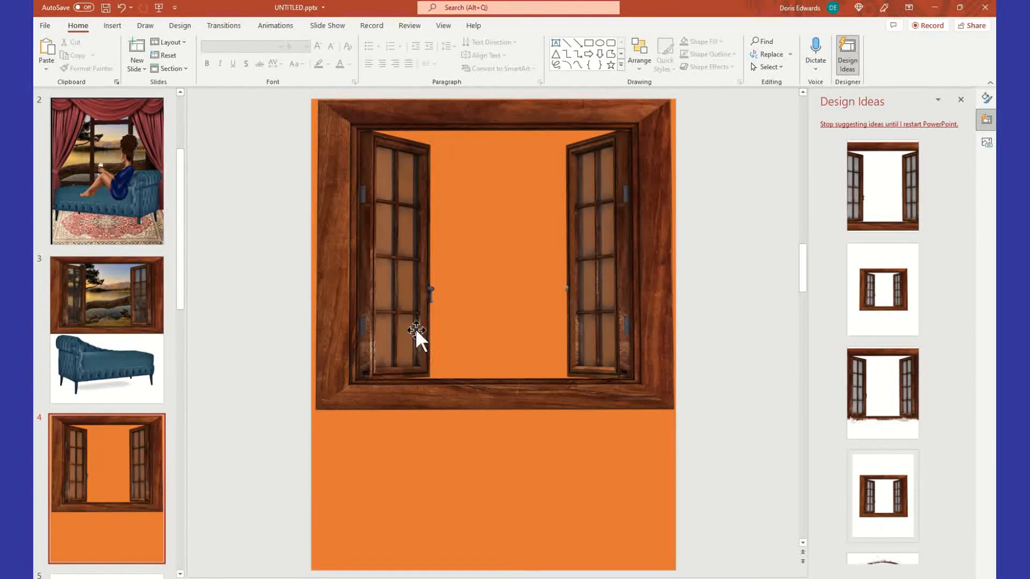
right_click(570, 494)
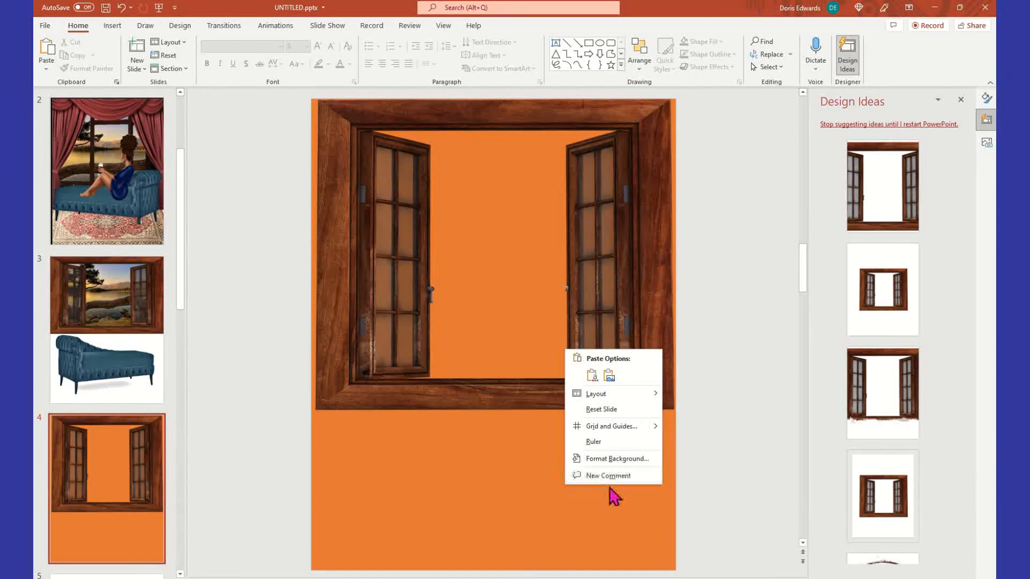
left_click(614, 459)
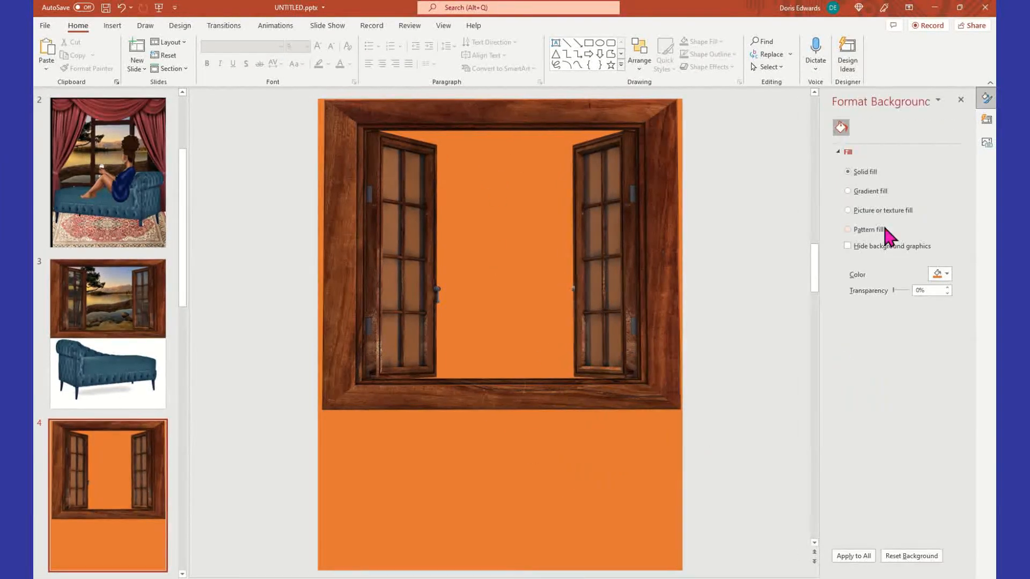
left_click(944, 274)
left_click(907, 316)
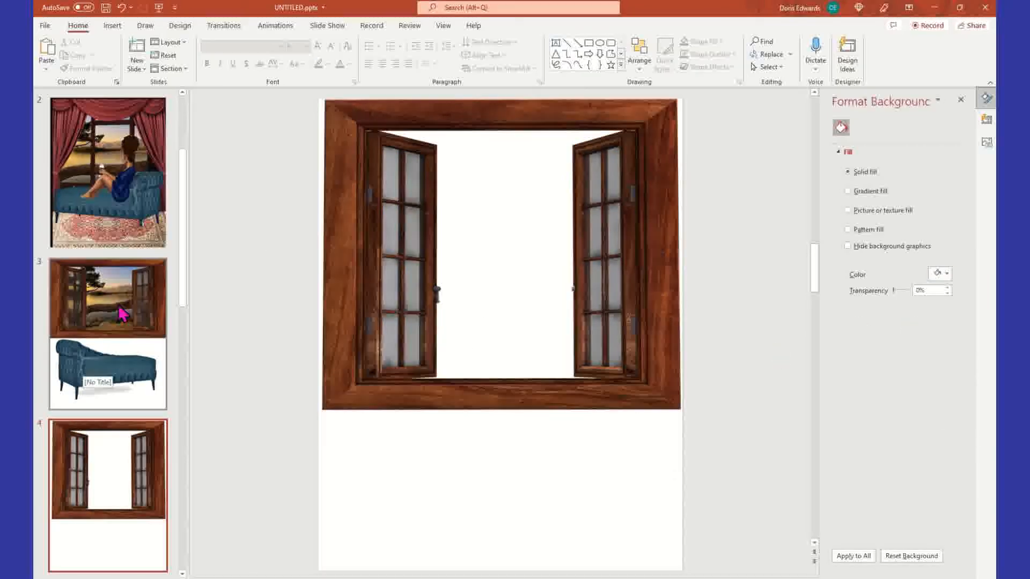
Shift the window on slide 4 slightly left and widen its frame to span the full slide width.
scroll(120, 311, "down", 5)
scroll(120, 316, "up", 2)
scroll(120, 316, "up", 5)
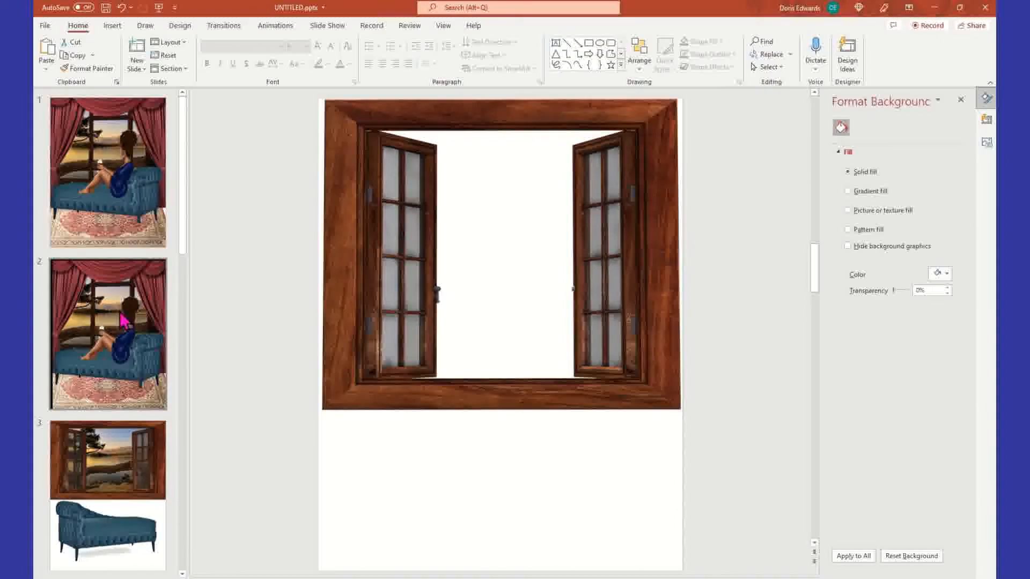
left_click_drag(387, 120, 381, 120)
left_click_drag(708, 252, 717, 255)
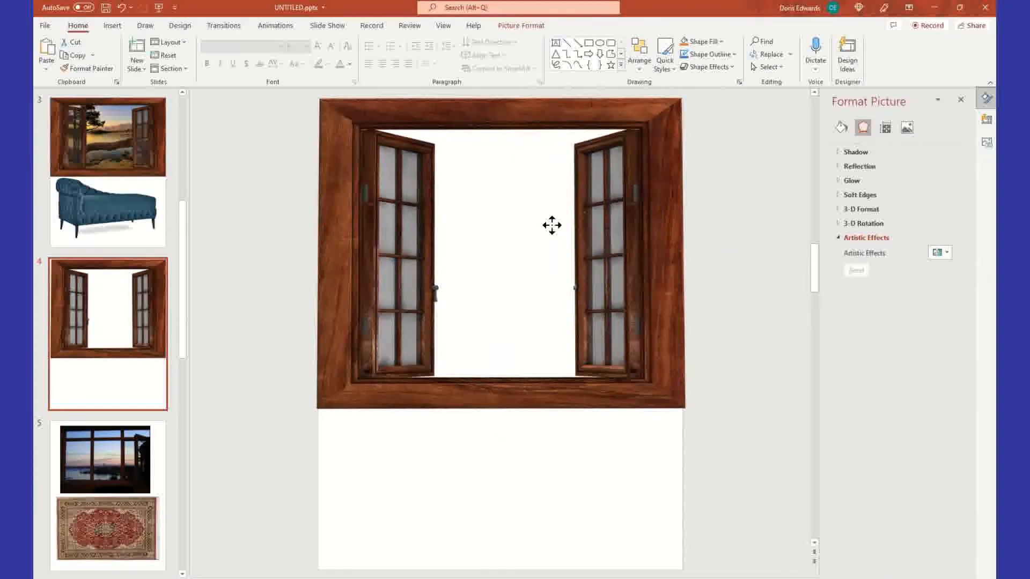
left_click_drag(719, 253, 717, 253)
Open slide 1 with the finished layered portrait scene.
left_click(150, 304)
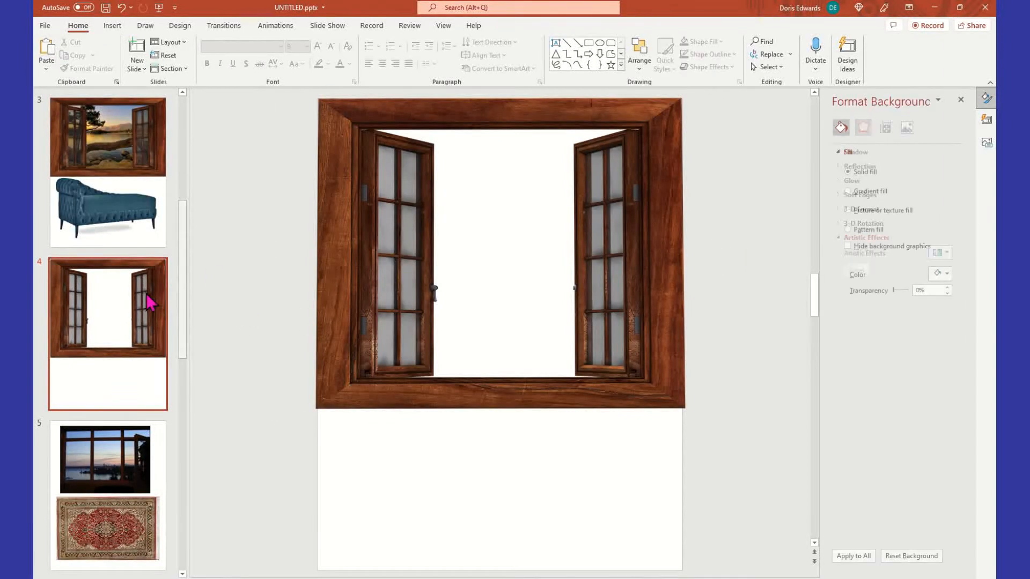
scroll(150, 300, "up", 5)
left_click(165, 236)
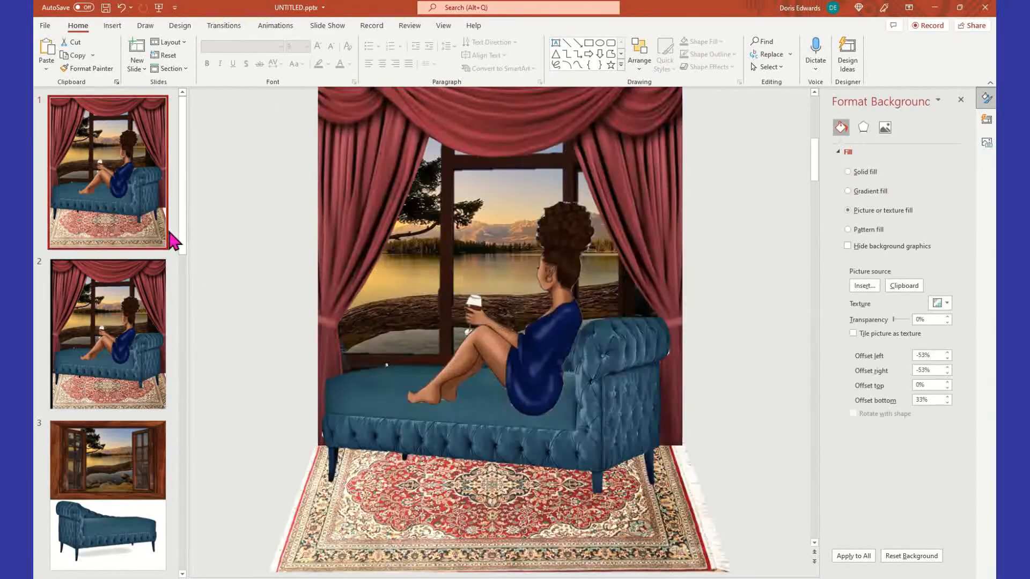